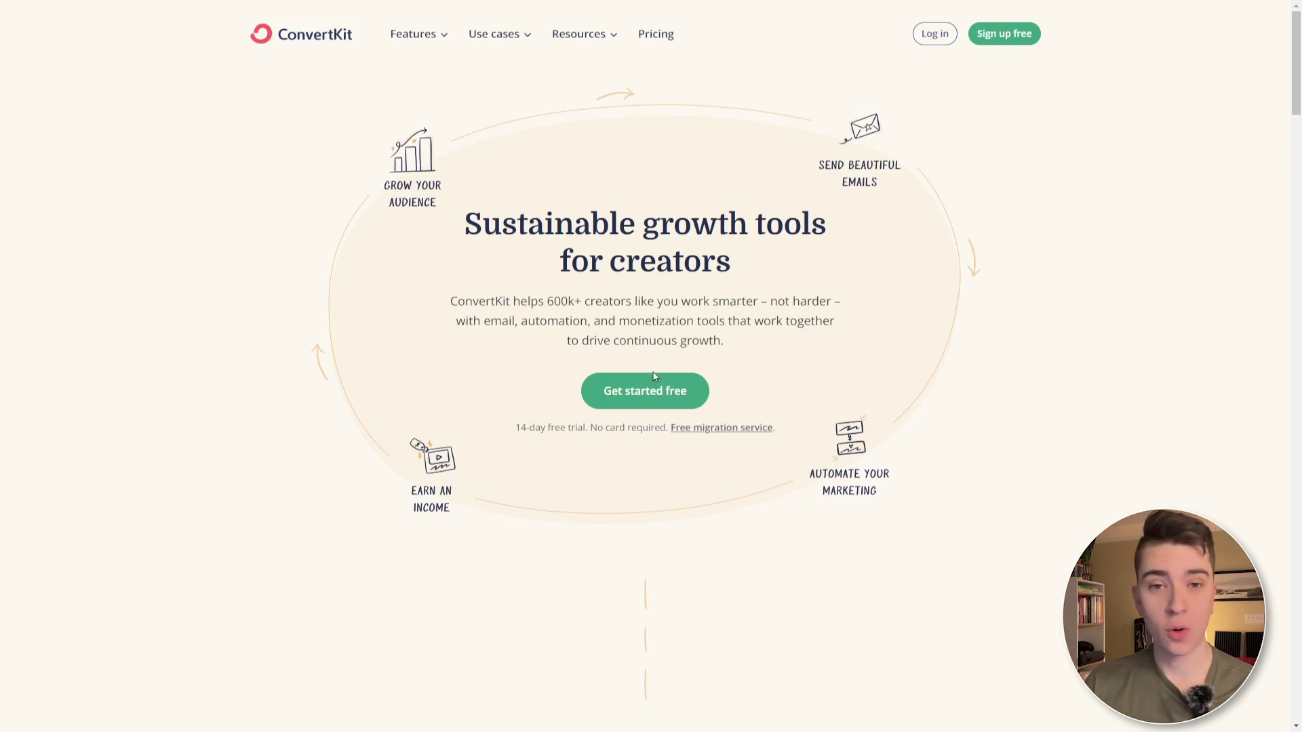
- Sign up for a free account with the holder's name, e-mail and password, accepting the terms
click(654, 392)
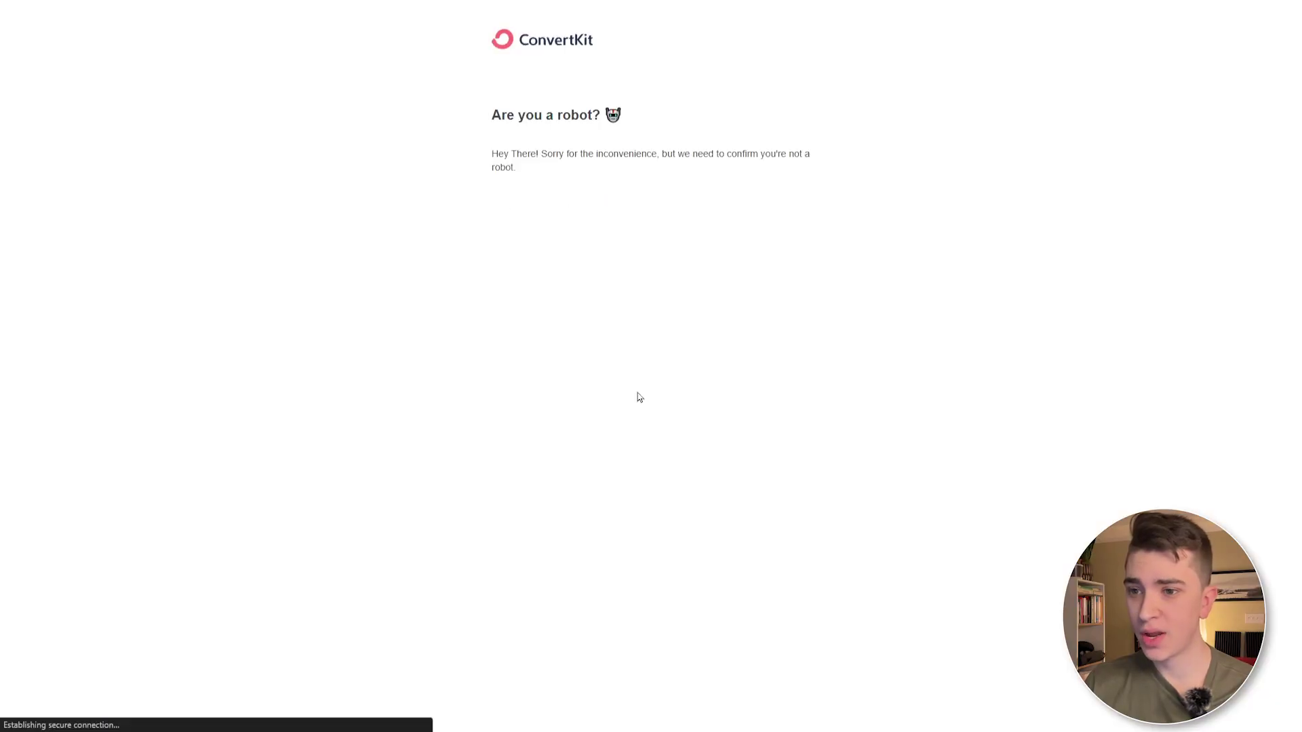
click(566, 206)
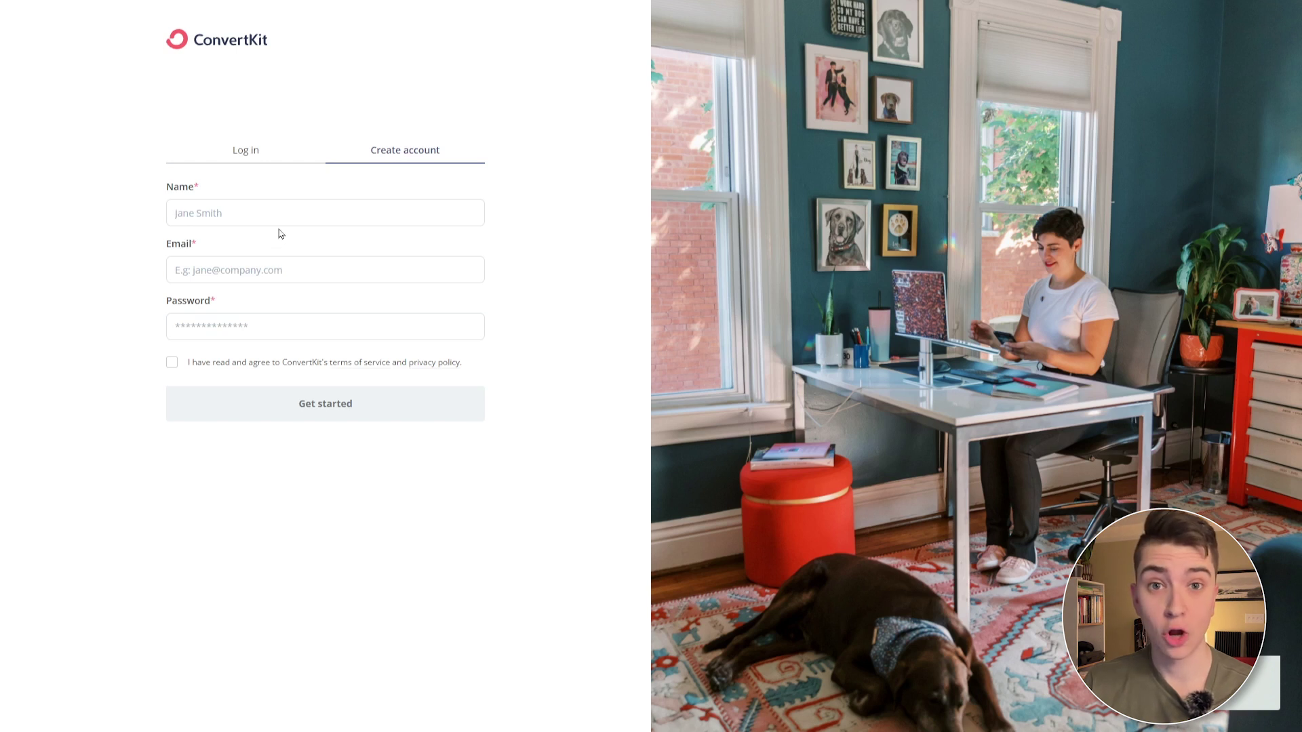
click(333, 203)
key(Tab)
key(ctrl+v)
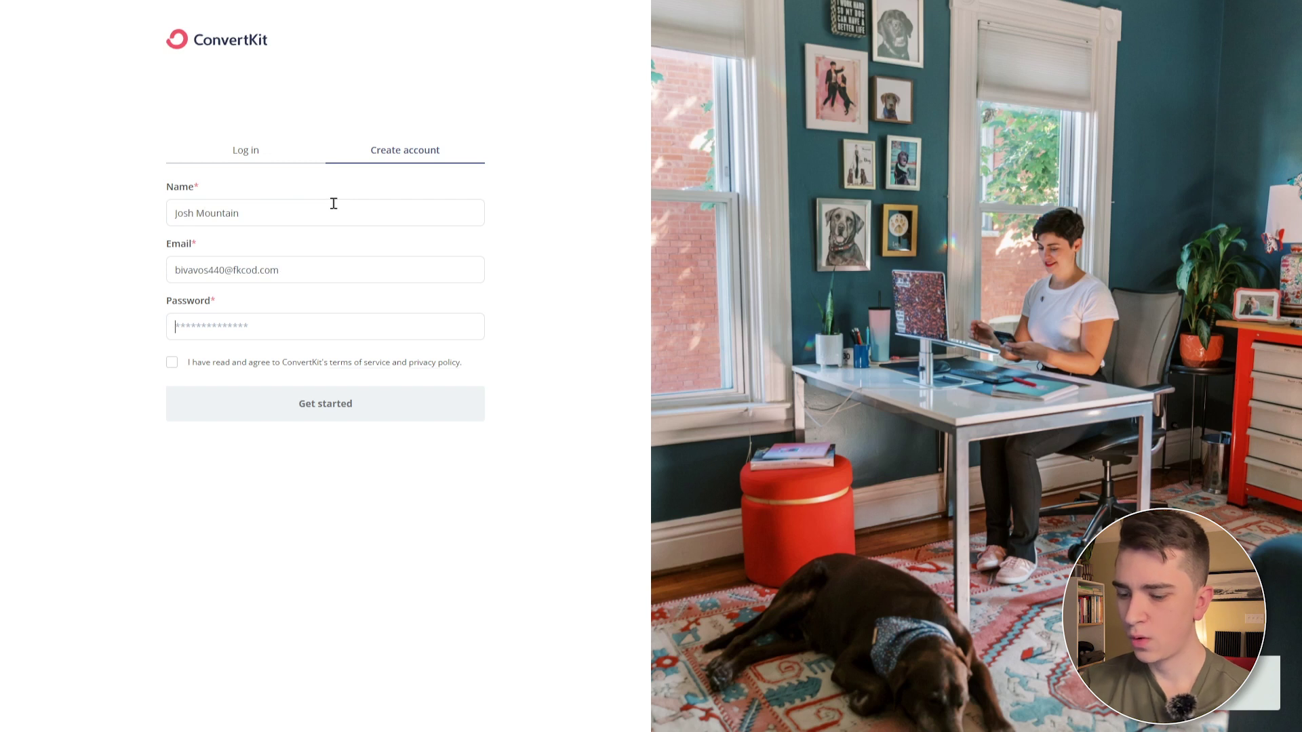
text(a)
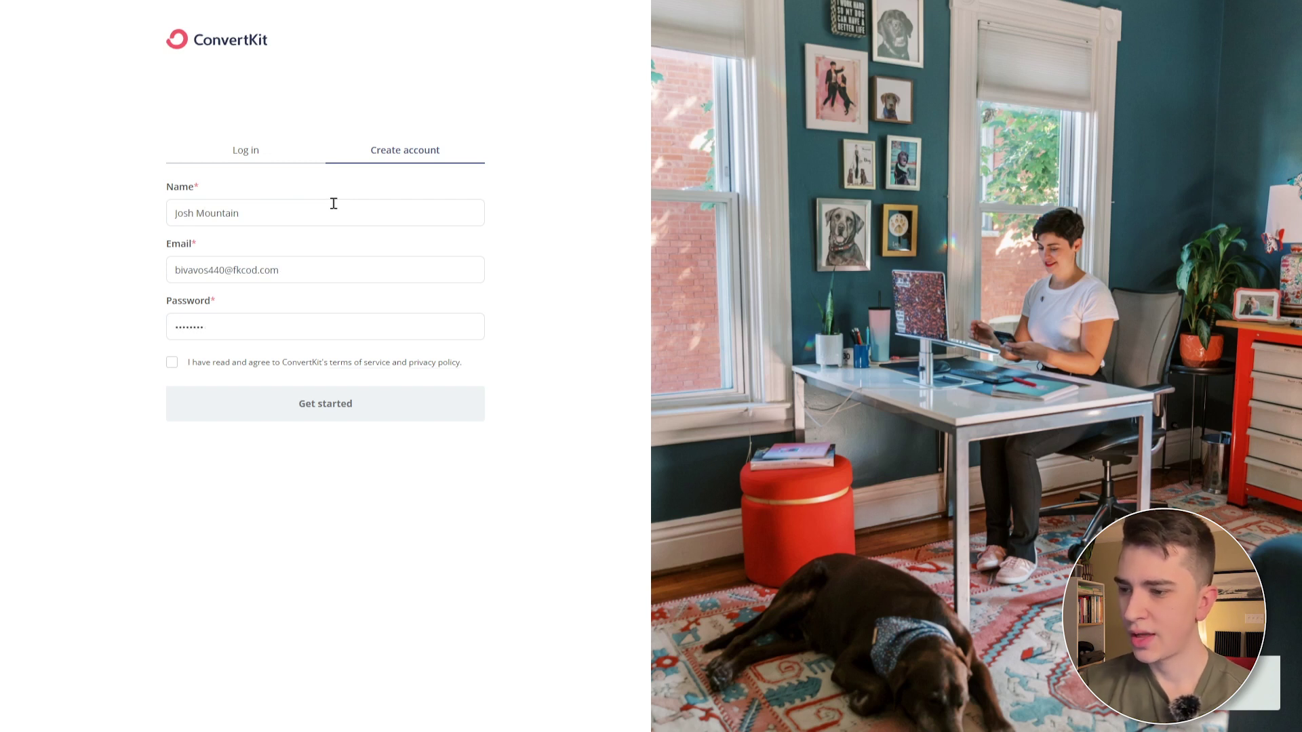
click(172, 363)
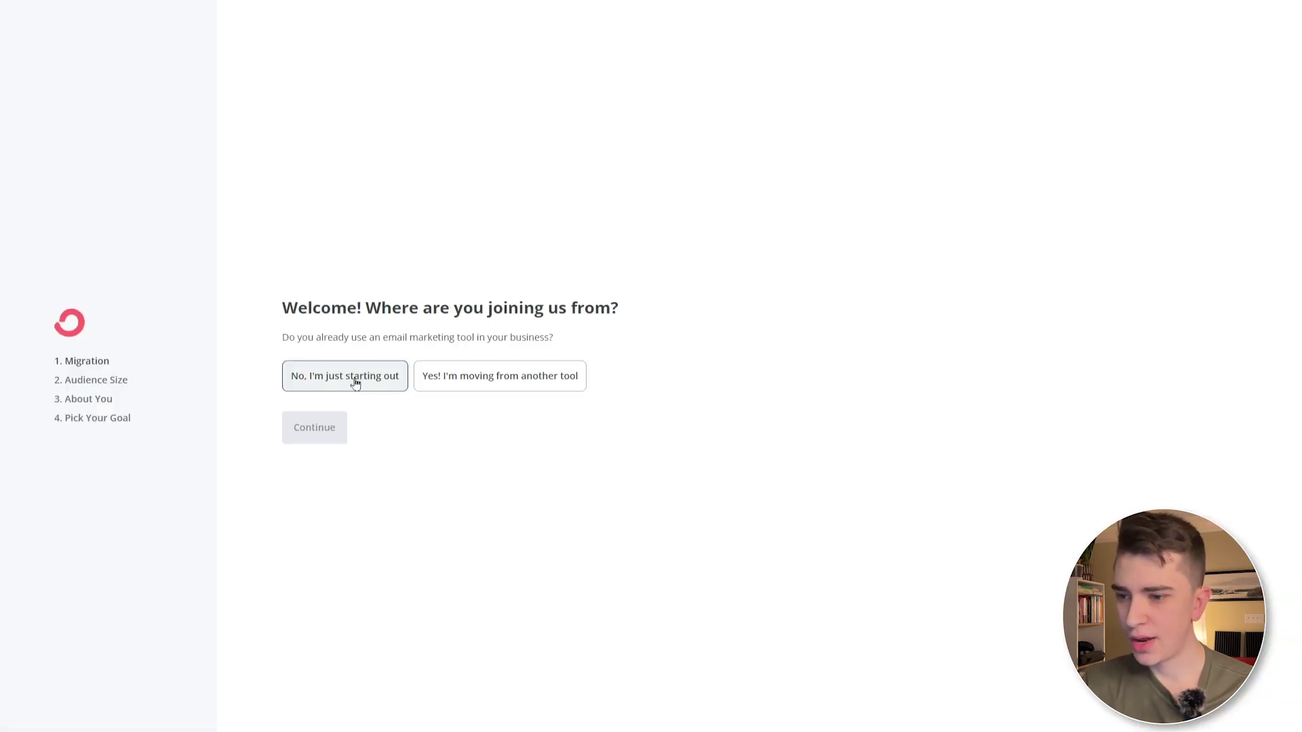
- Answer onboarding as a new user with a 1,001 to 5,000 audience, keeping the suggested name and domain
click(355, 384)
click(314, 431)
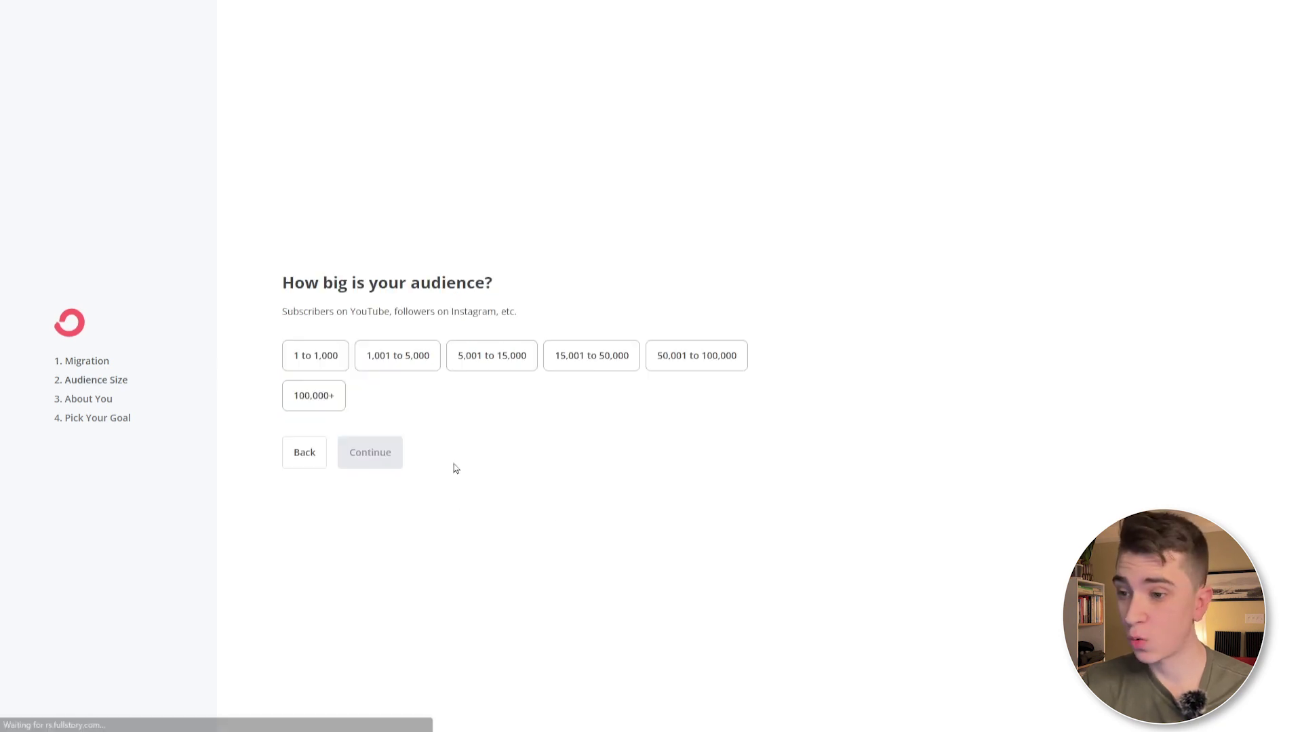
click(324, 356)
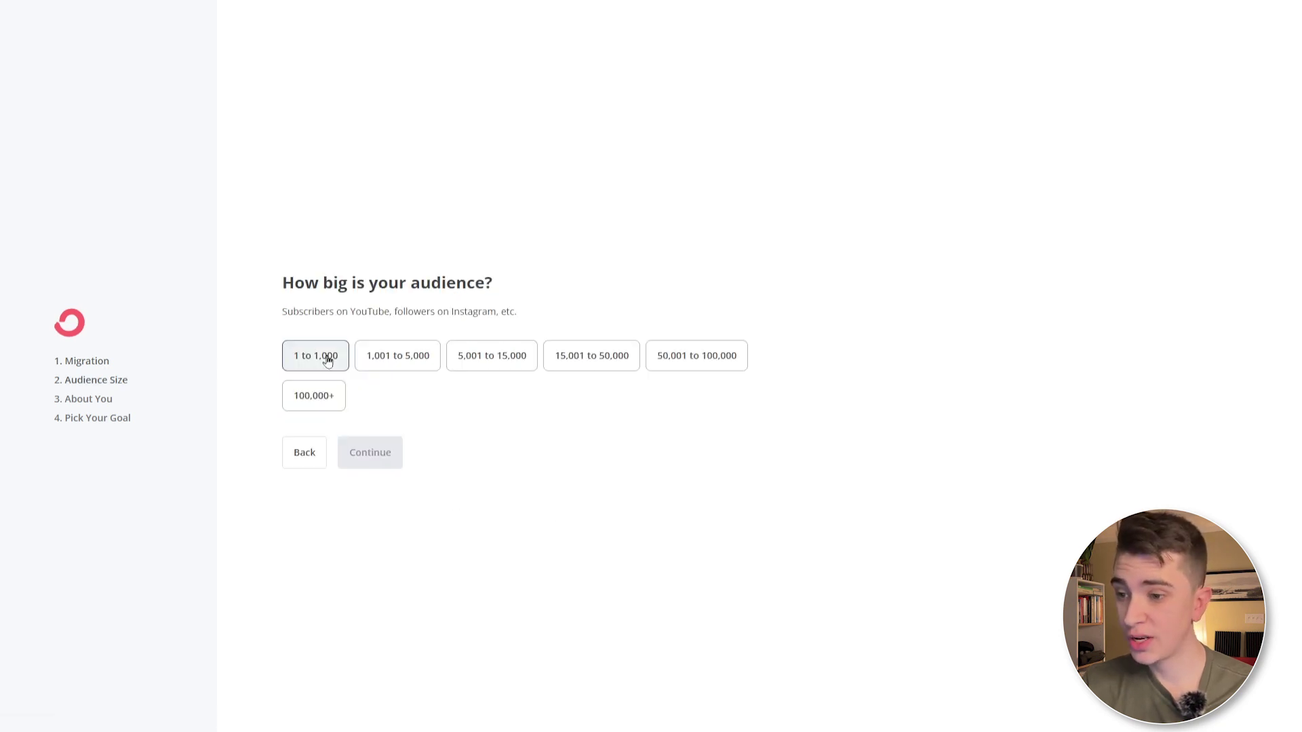
click(375, 365)
click(388, 454)
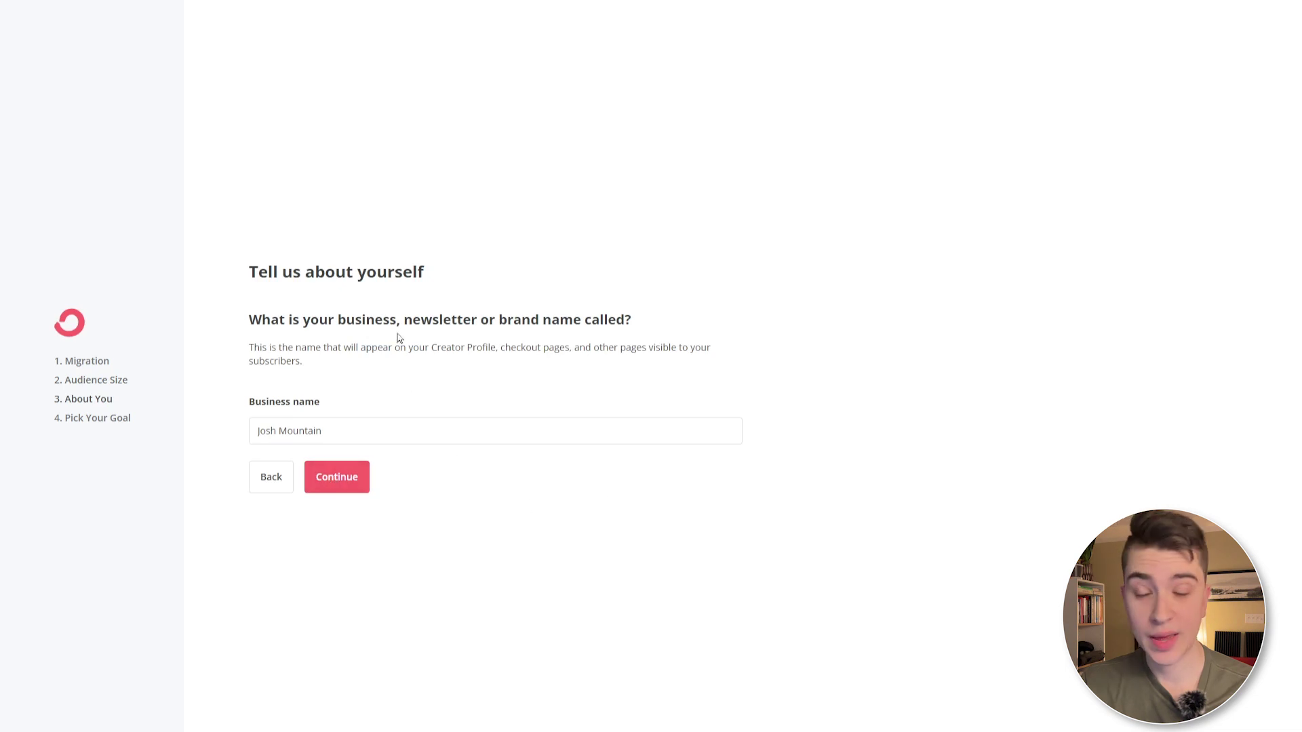
click(335, 478)
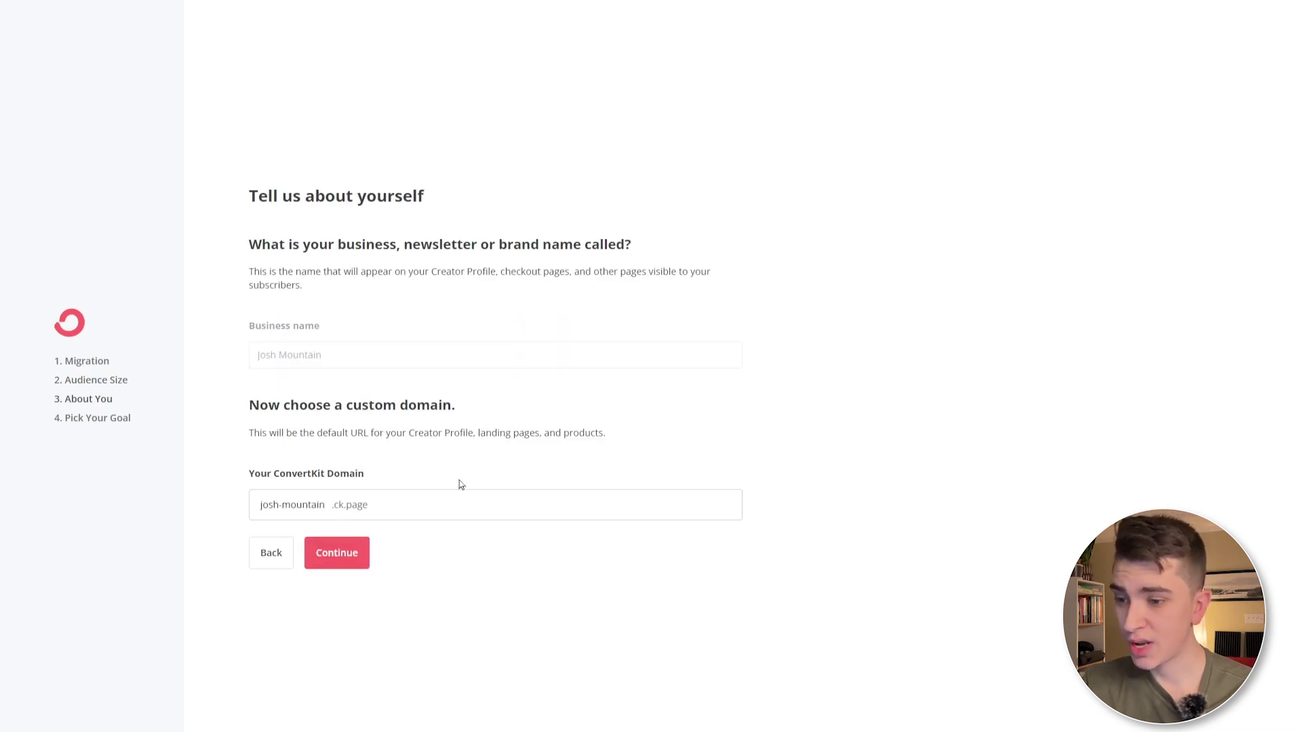
click(341, 554)
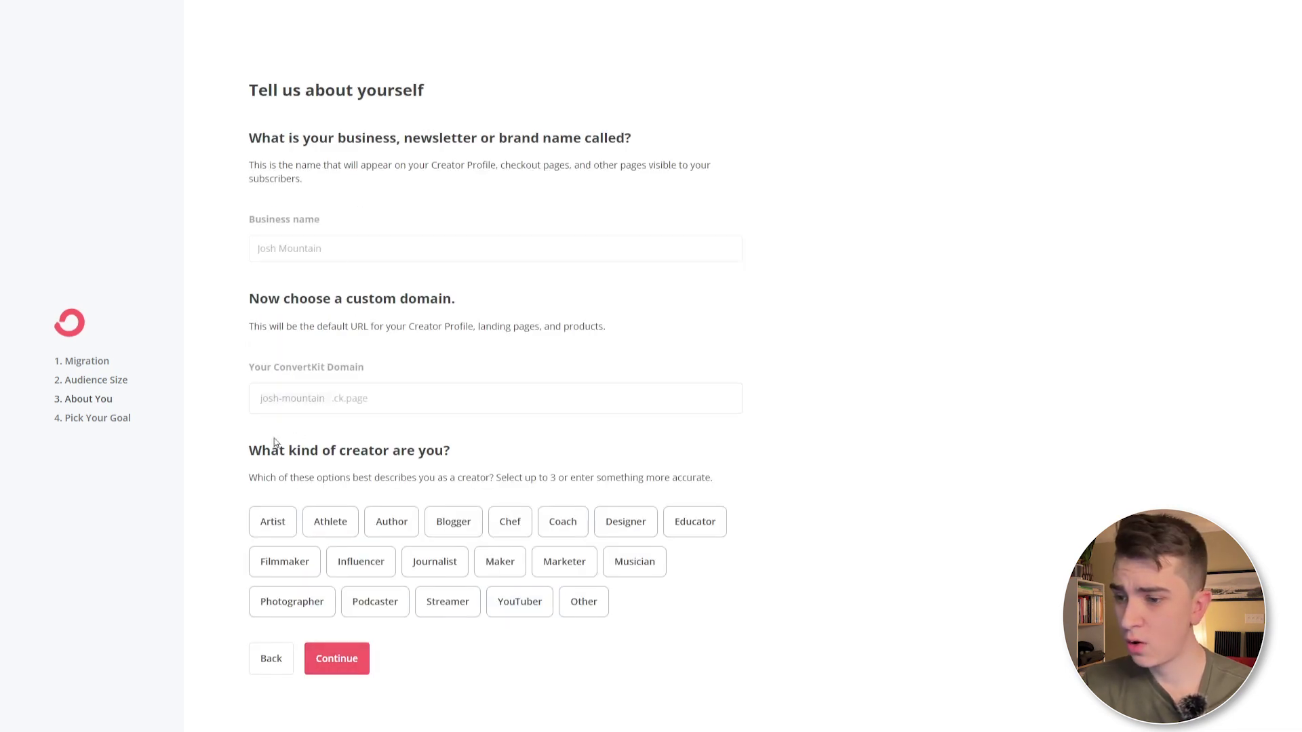
- Pick Influencer, Filmmaker and YouTuber roles, choose to just look around, and finish setup
click(339, 565)
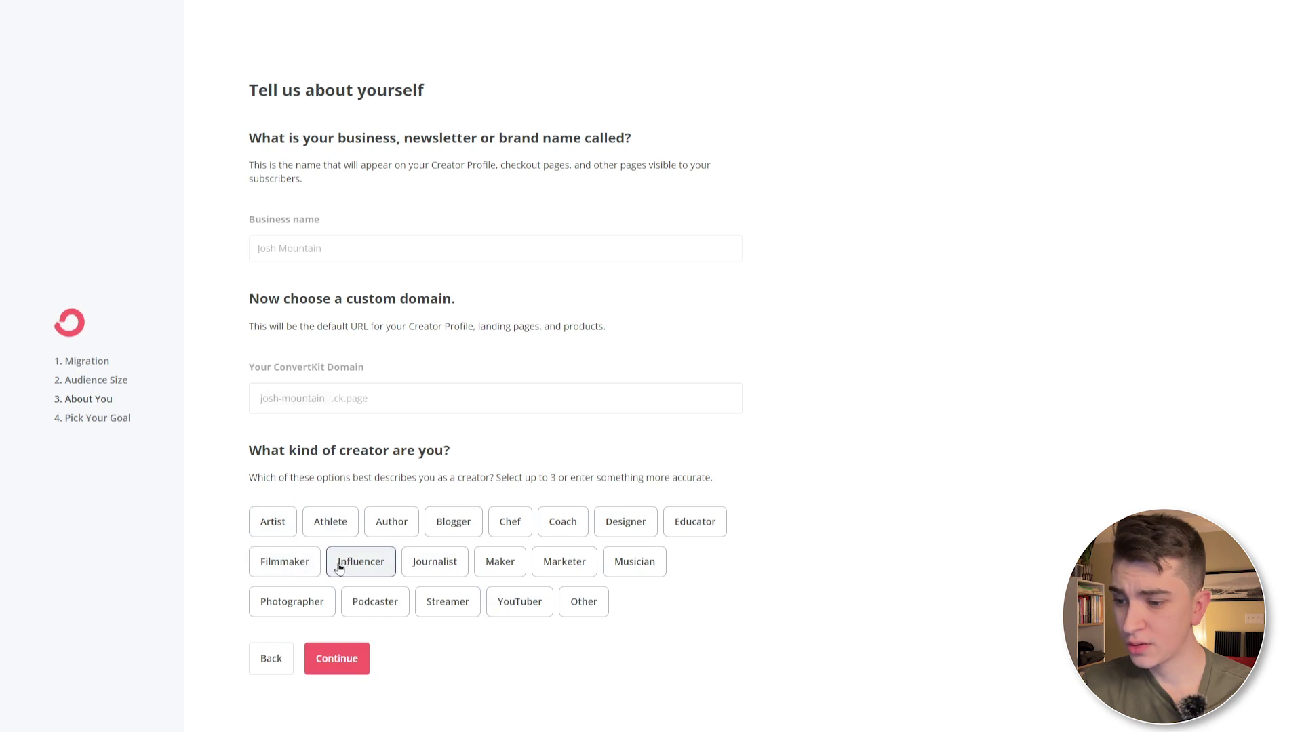
click(275, 565)
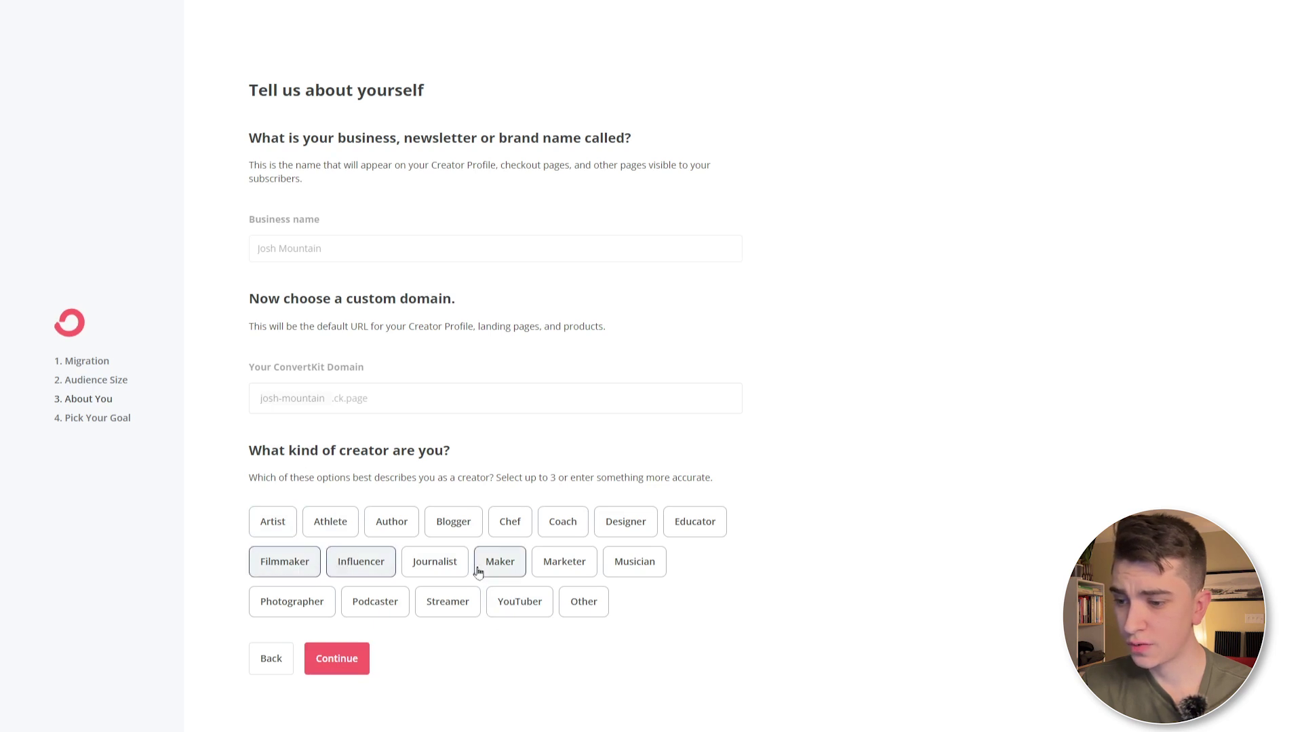
click(508, 609)
click(348, 665)
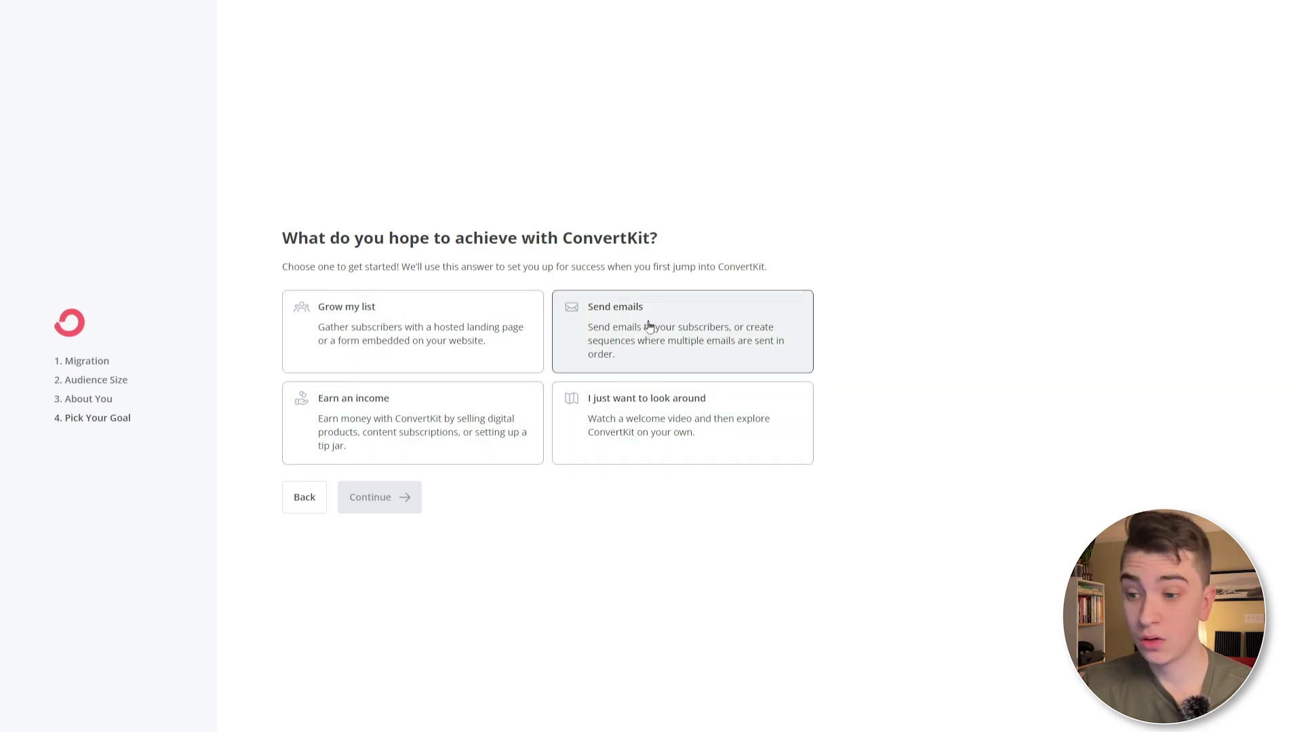
click(685, 418)
click(392, 499)
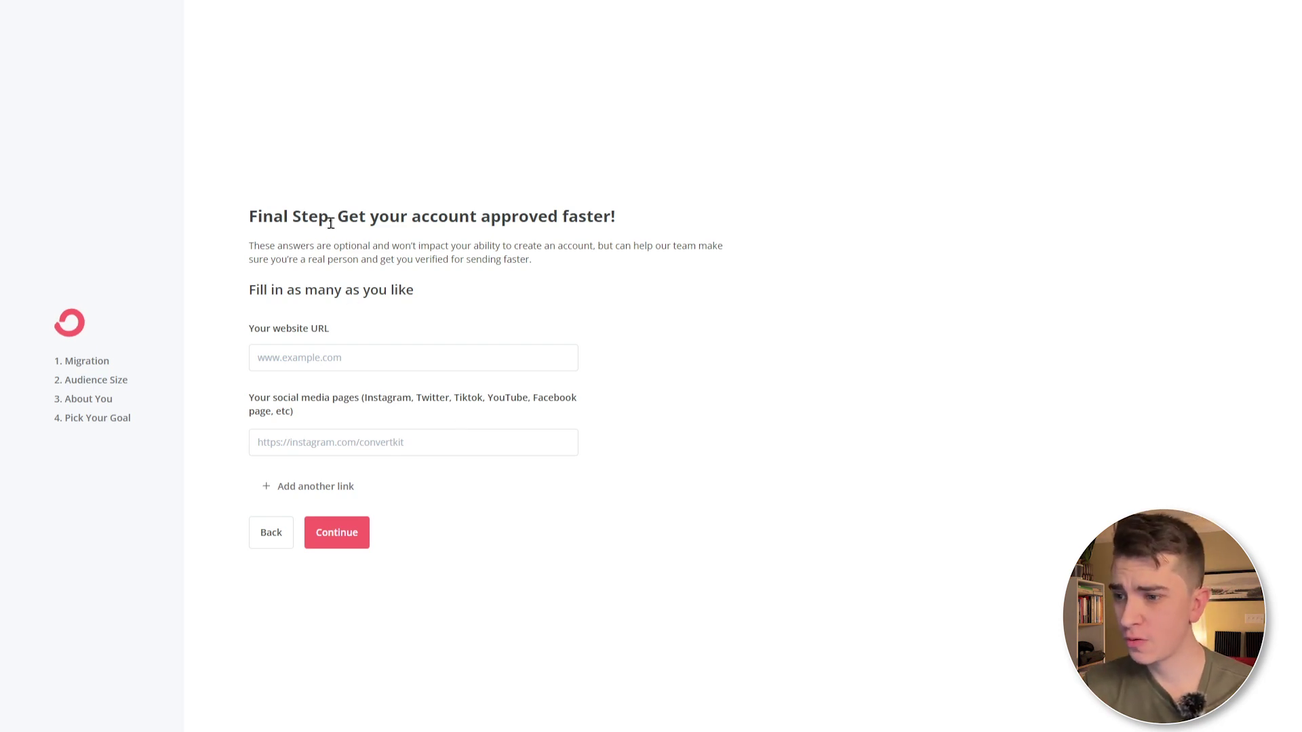
click(353, 539)
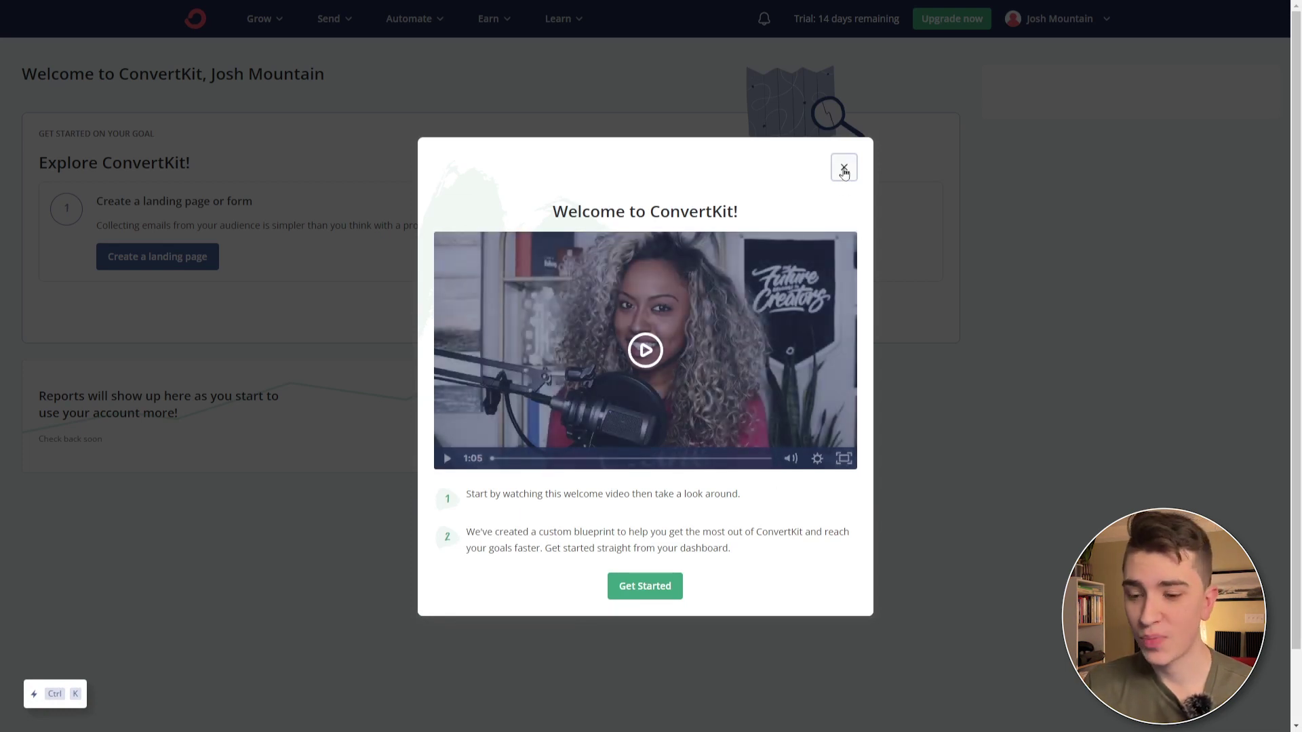
- Close the Welcome to ConvertKit video modal with Get Started
click(657, 586)
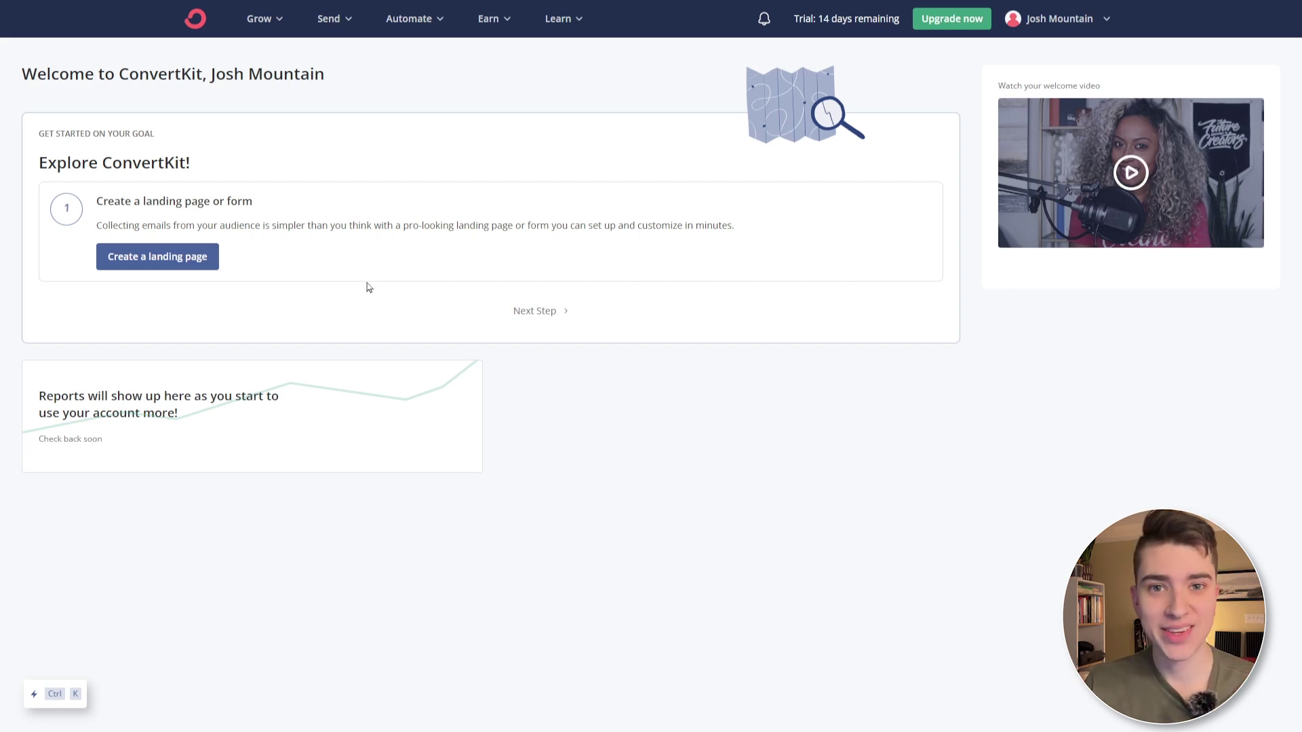
- Open the create-a-landing-page guide step and browse the landing page template gallery
click(171, 258)
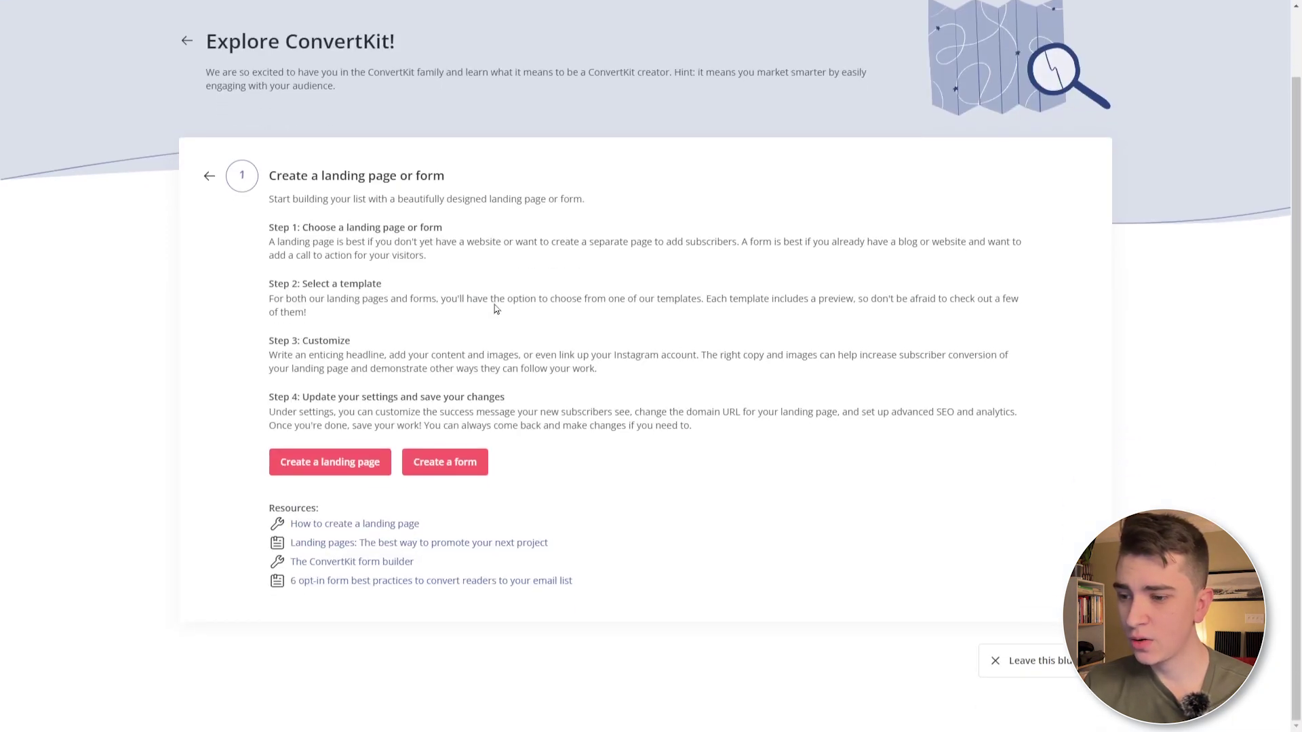
drag(266, 232, 427, 295)
click(297, 336)
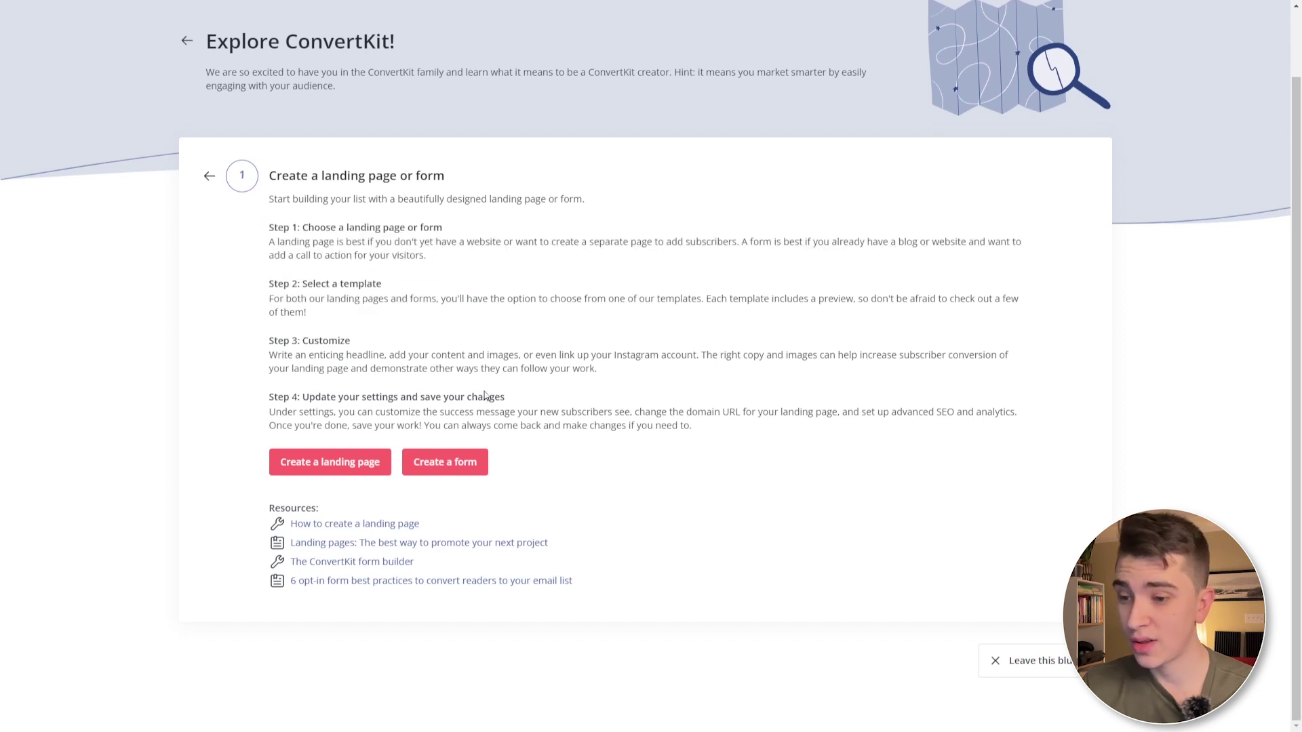
click(349, 466)
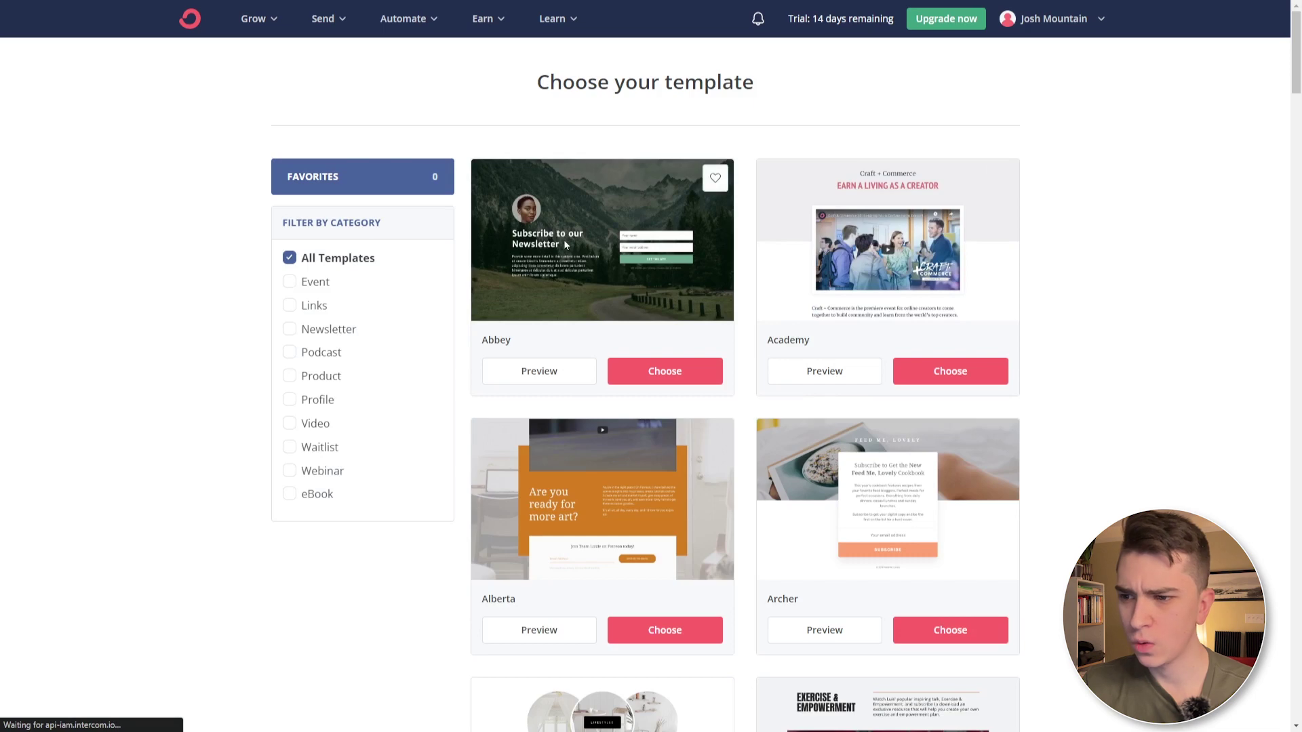
scroll(854, 386, down, 12)
scroll(929, 315, up, 2)
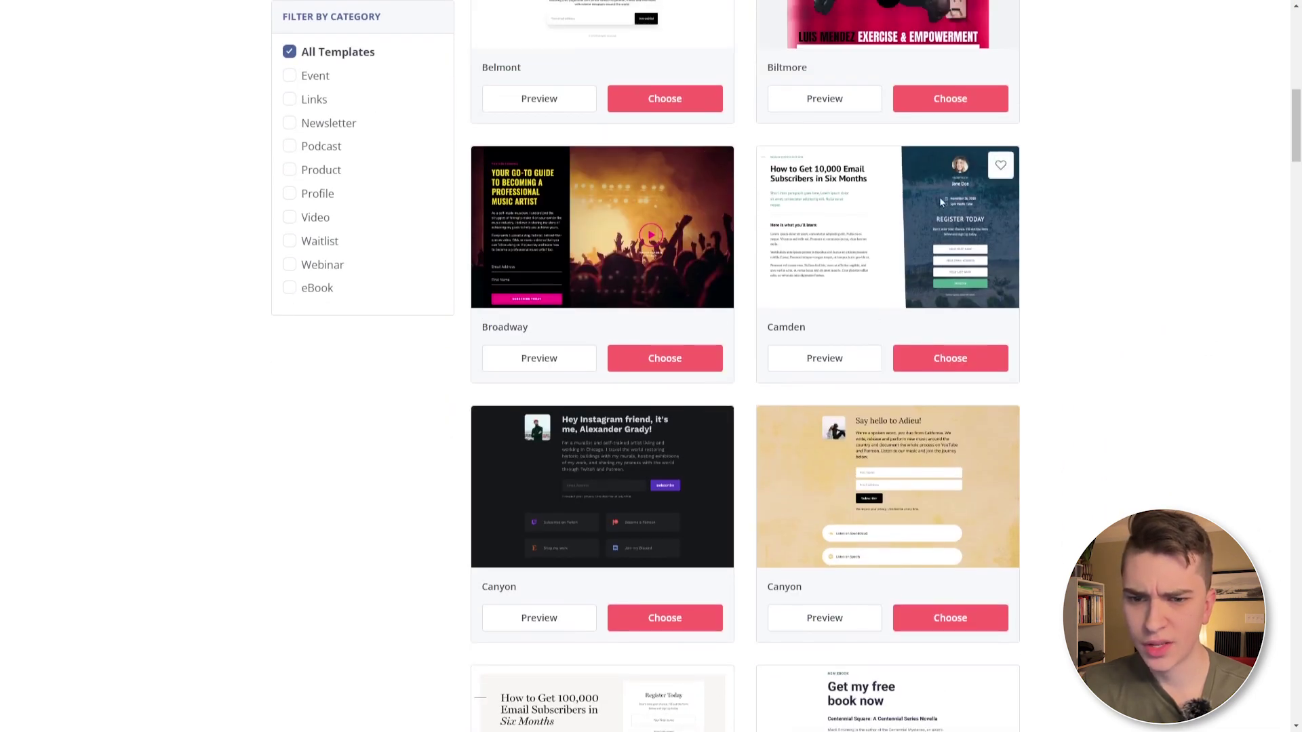
- Start a Camden landing page and raise its body text to 21 px at 100% opacity
click(949, 359)
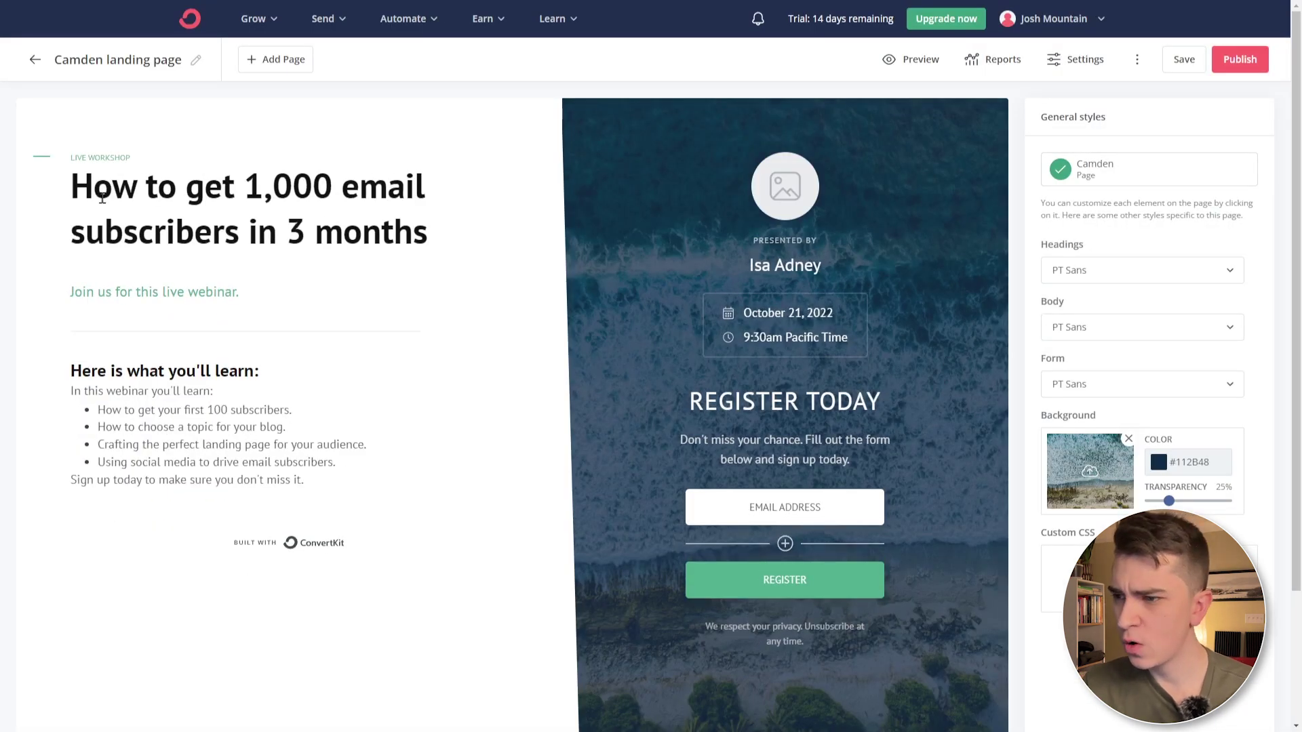
drag(101, 197, 434, 238)
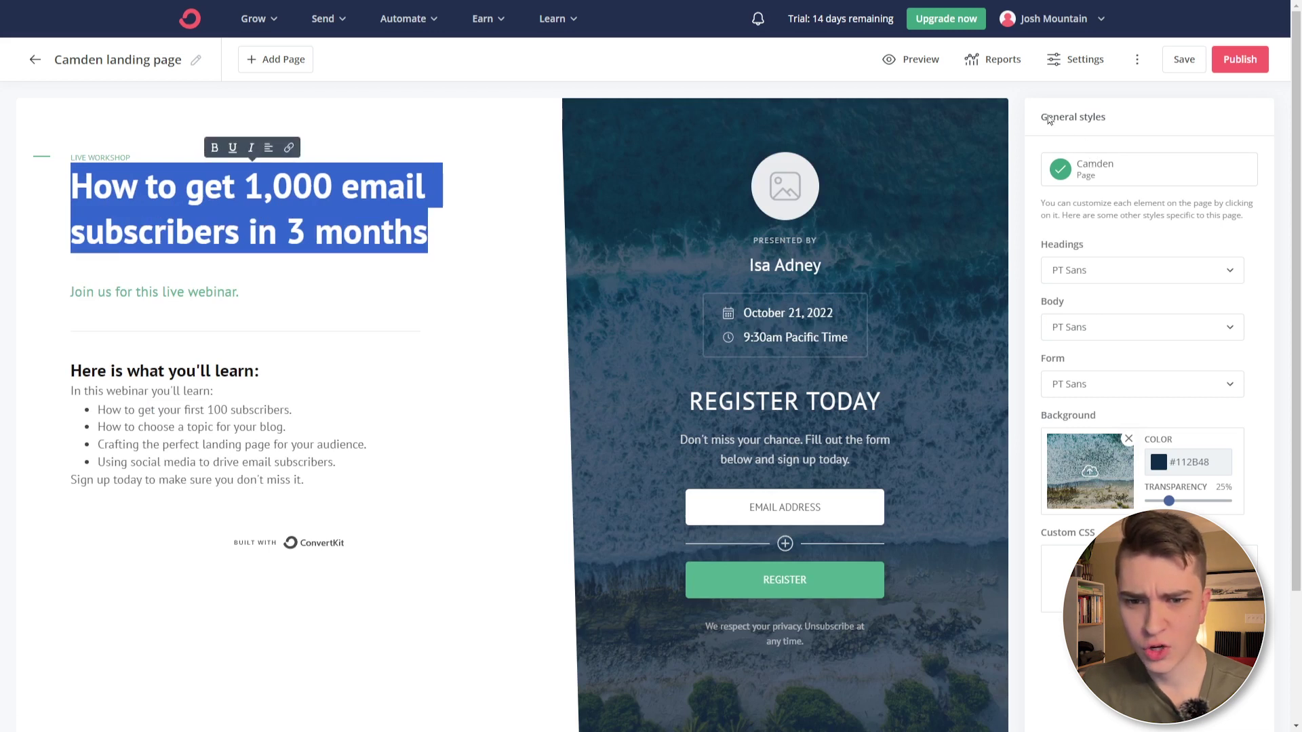
click(108, 390)
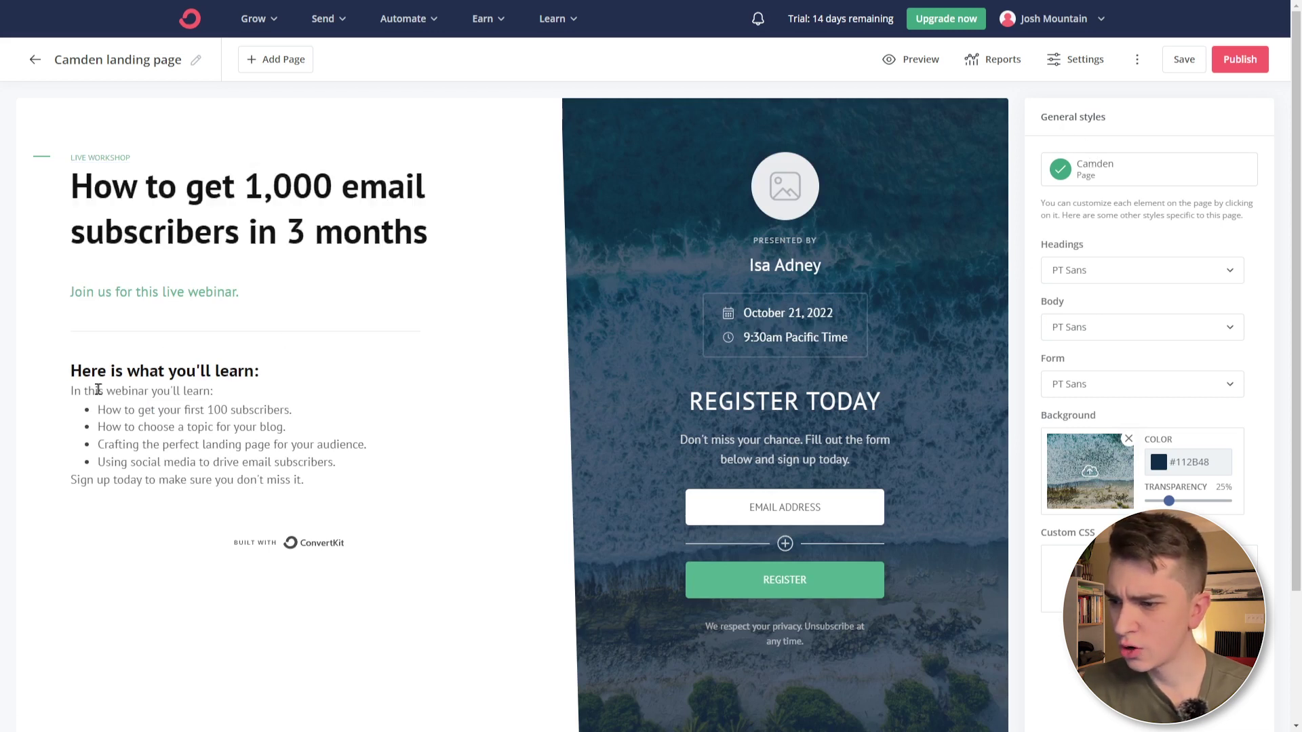
drag(99, 390, 199, 392)
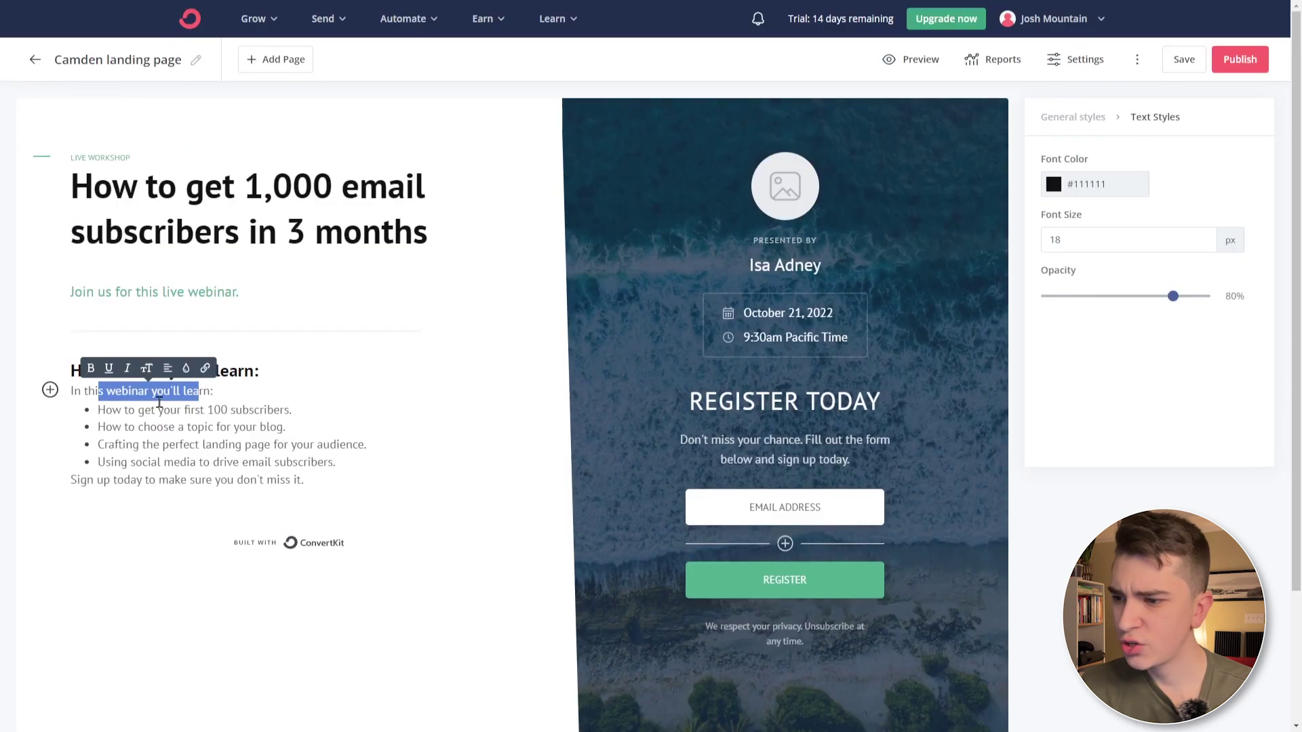
click(158, 410)
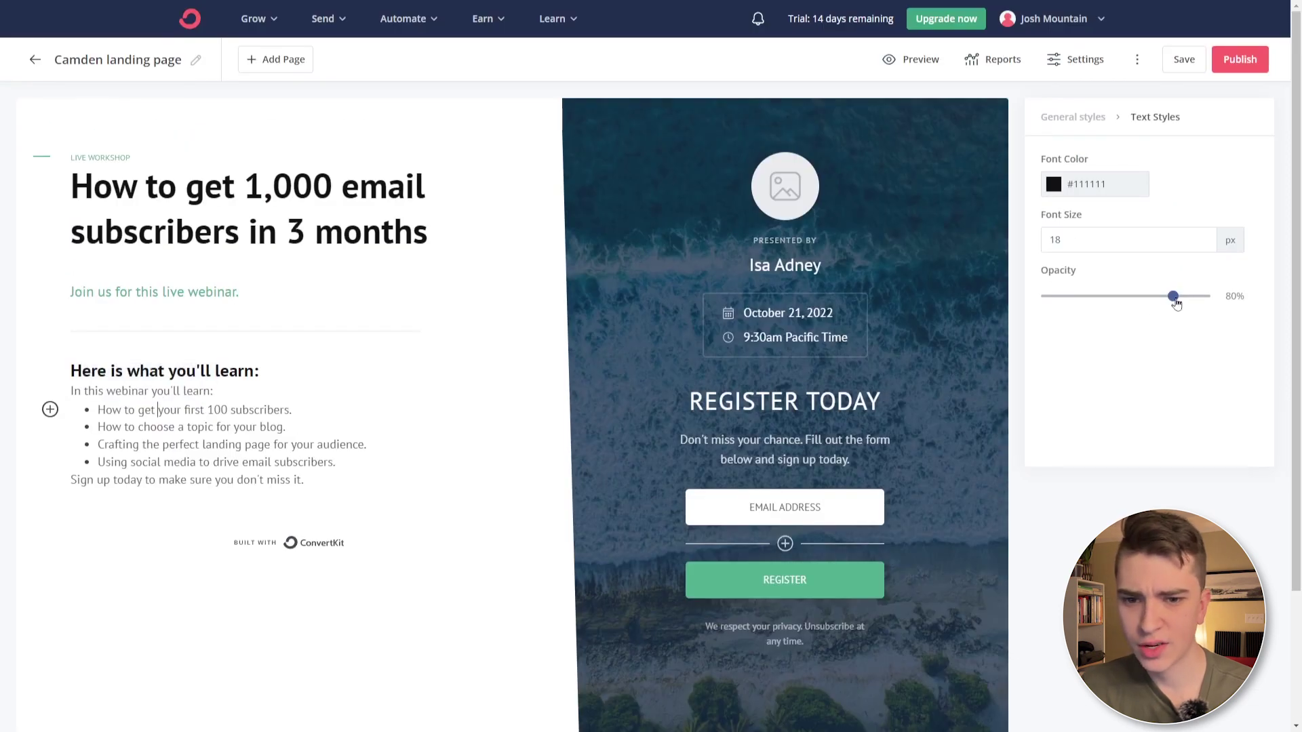
drag(1176, 303, 1204, 299)
click(1217, 239)
key(Up)
key(Up)
key(Up)
key(Up)
click(263, 286)
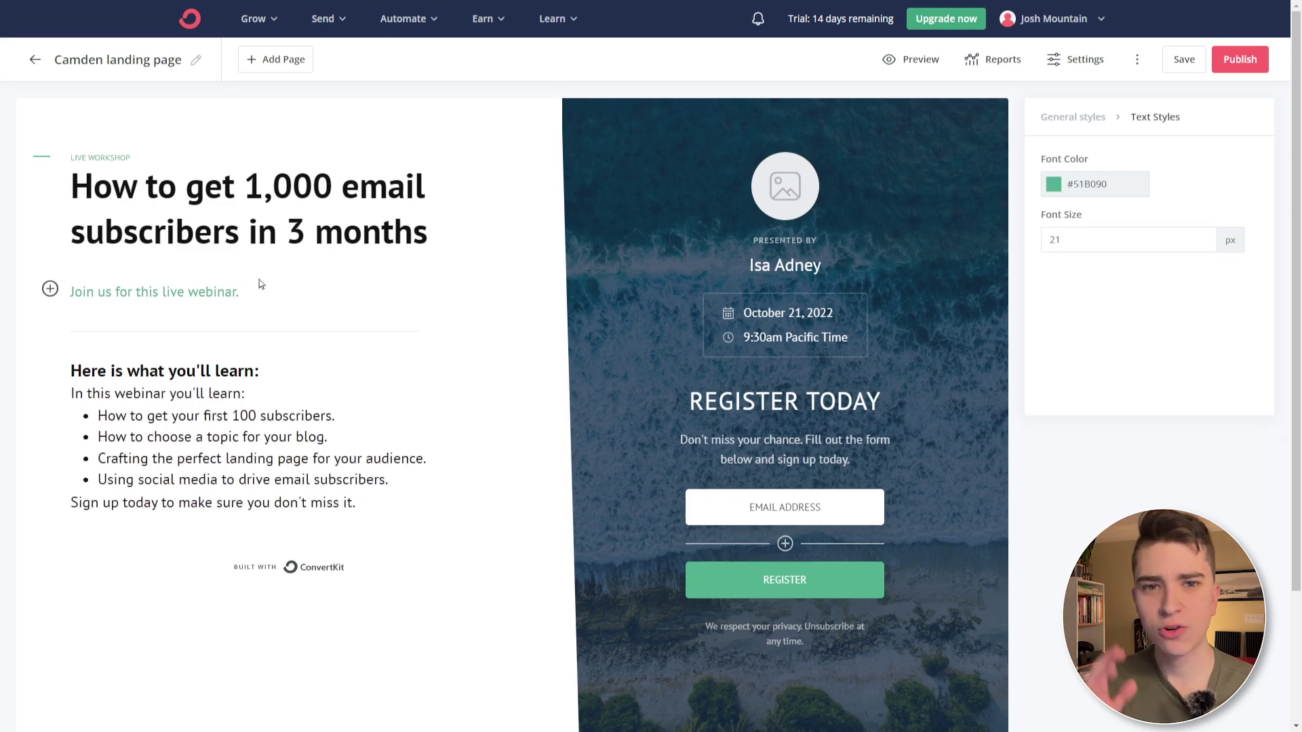
scroll(259, 283, down, 3)
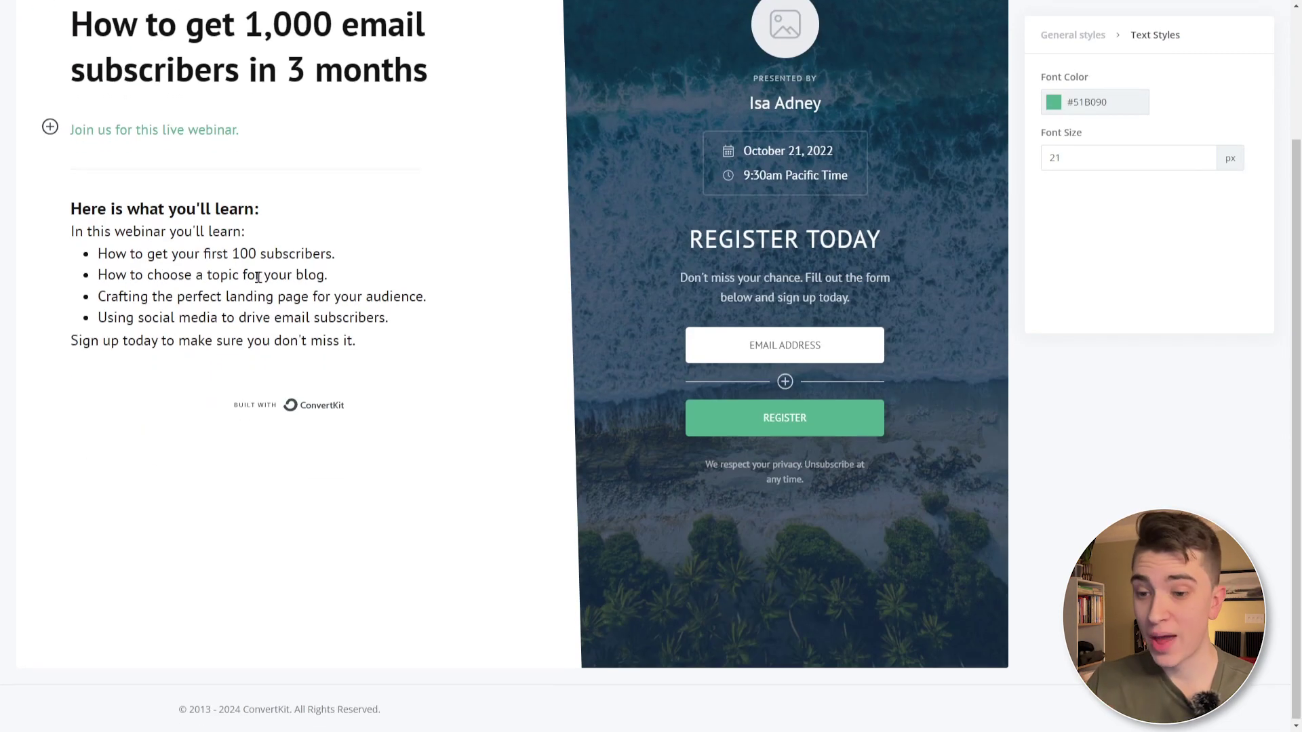
scroll(352, 483, up, 3)
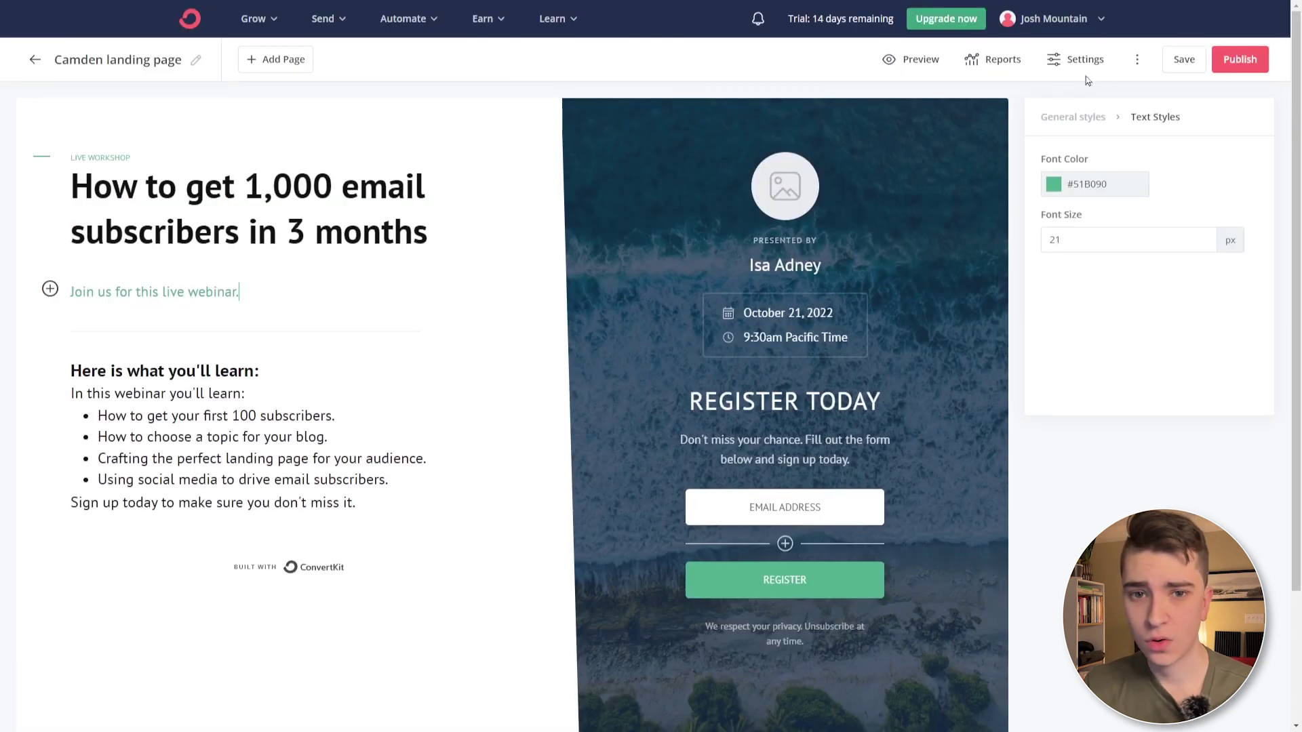
- Replace the landing page headline with the creator's Awesome Landing Page title
click(1178, 66)
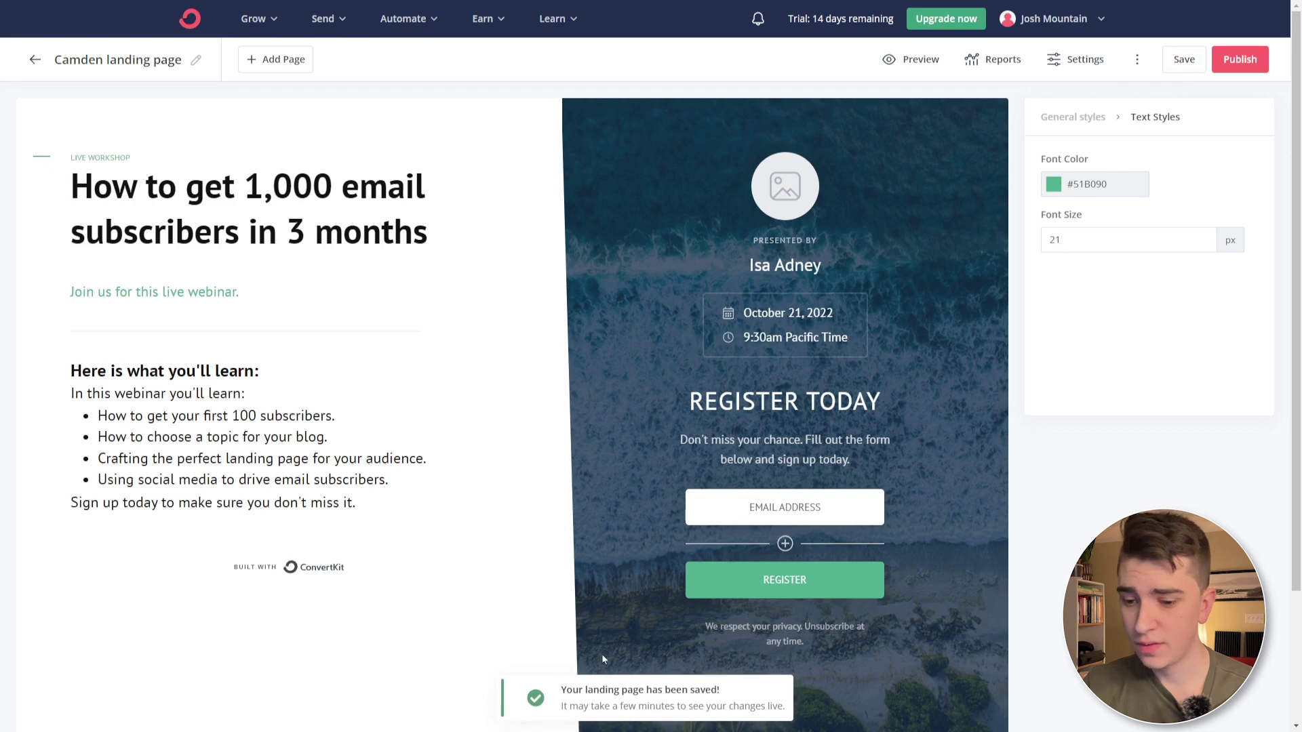
drag(592, 688, 720, 690)
click(173, 190)
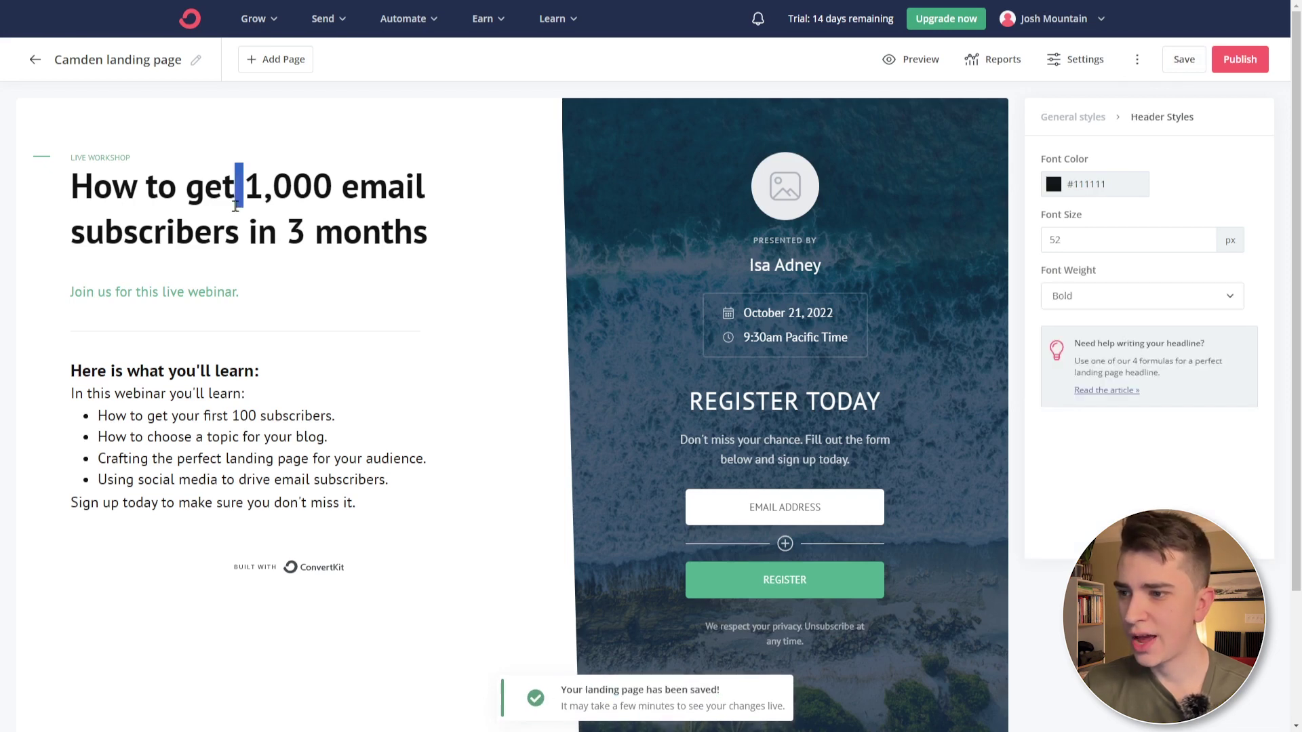
triple_click(173, 190)
text(Jo)
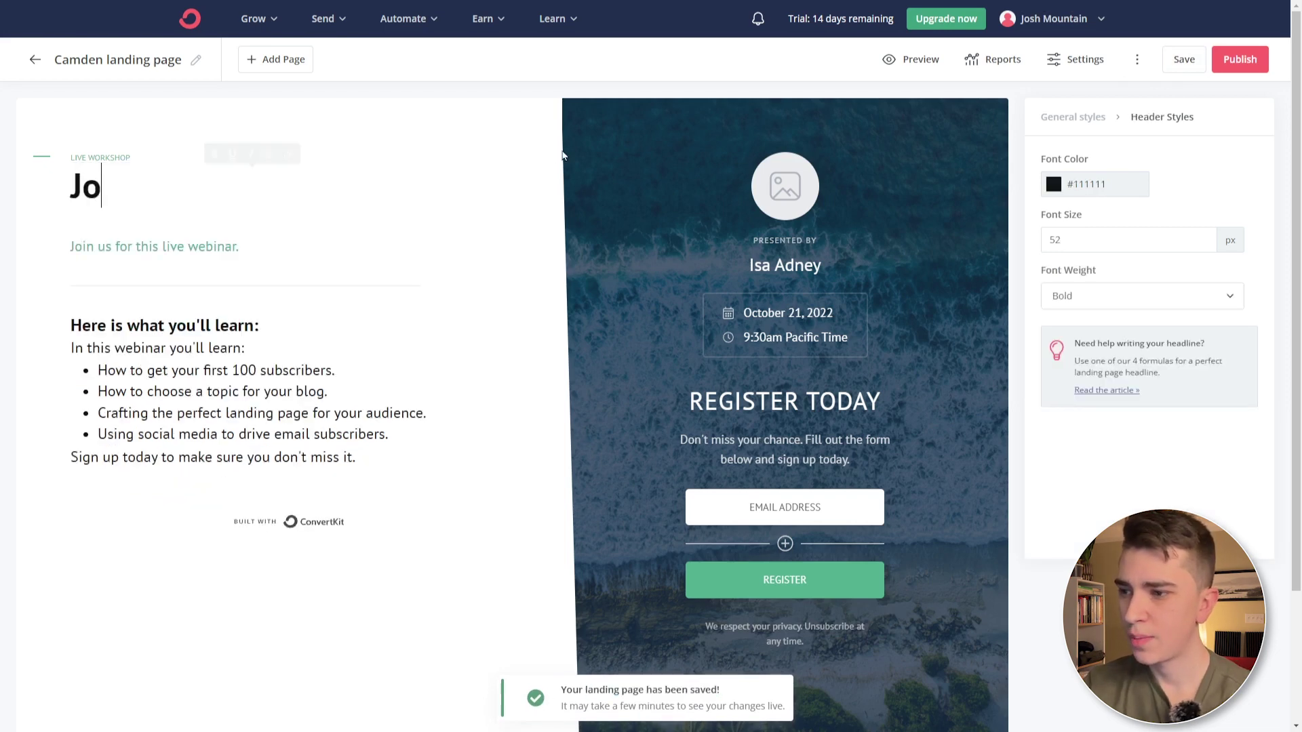
text(sh's Awesome Landing Page)
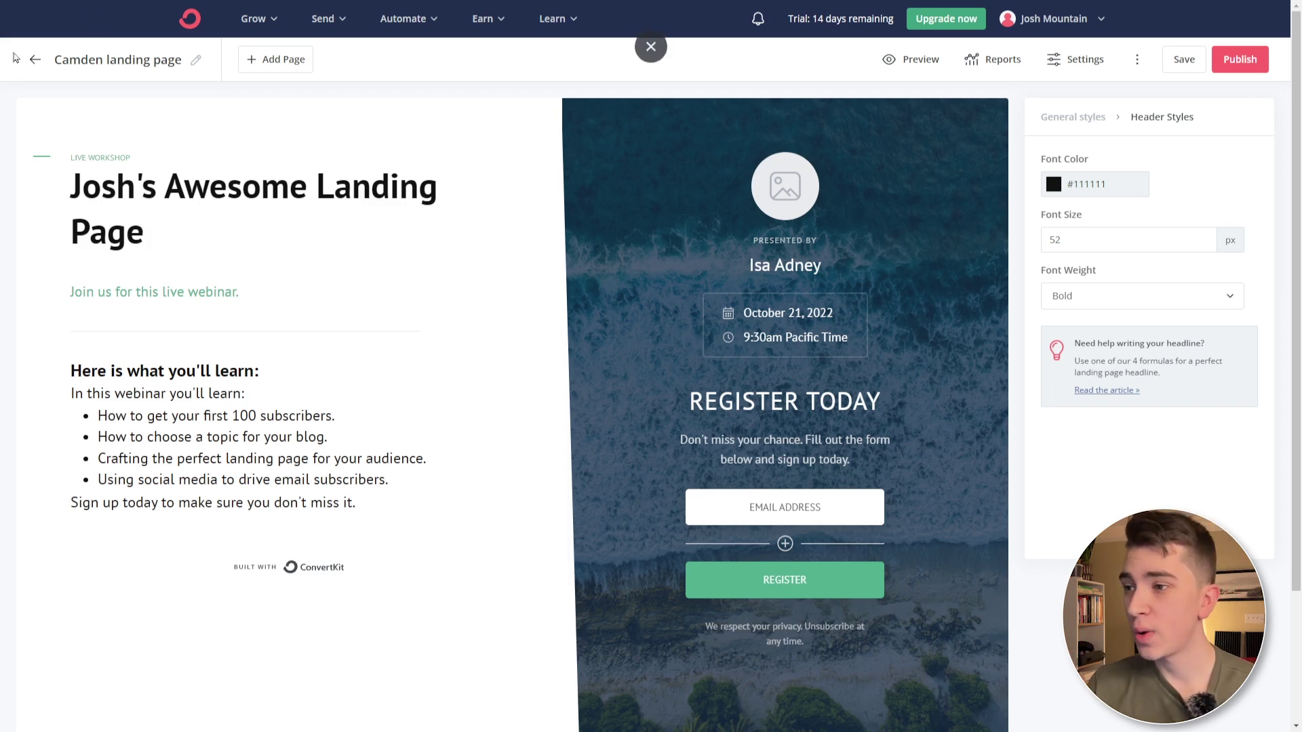
- Leave the editor without saving and start a new landing page or form
click(35, 59)
click(710, 75)
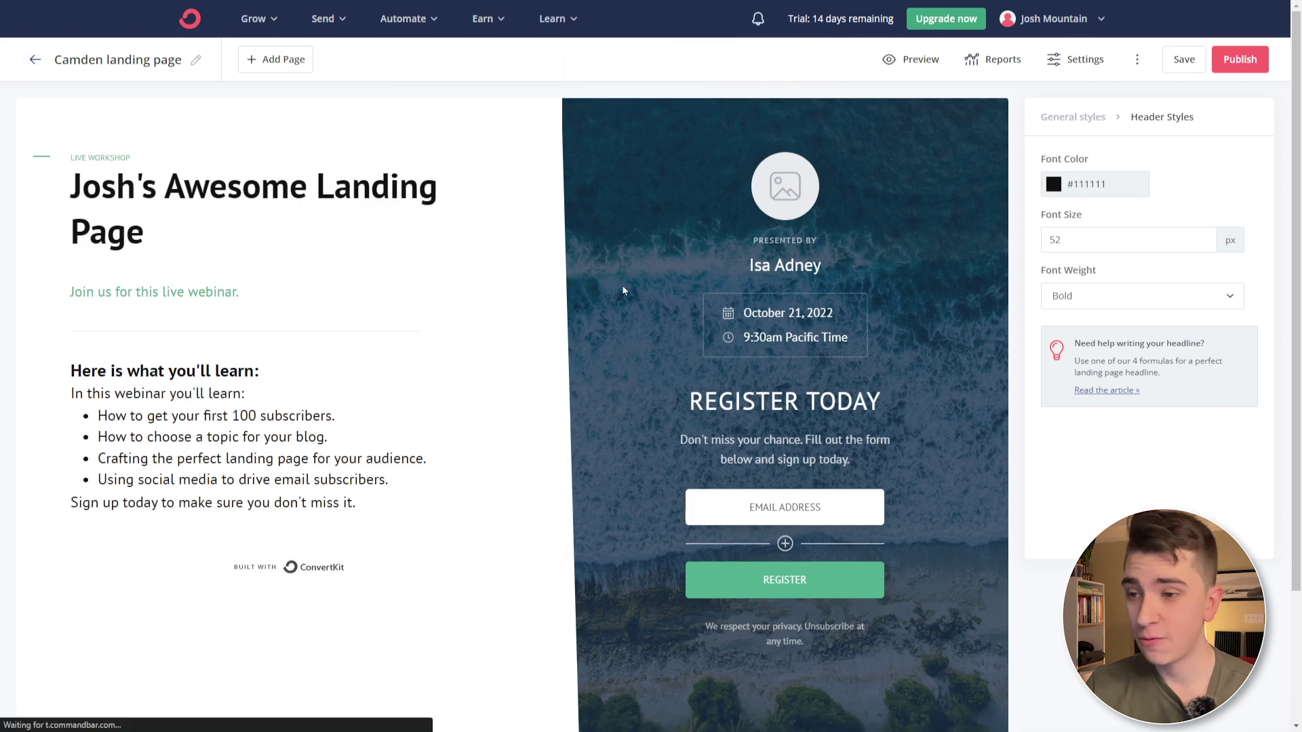
click(1080, 423)
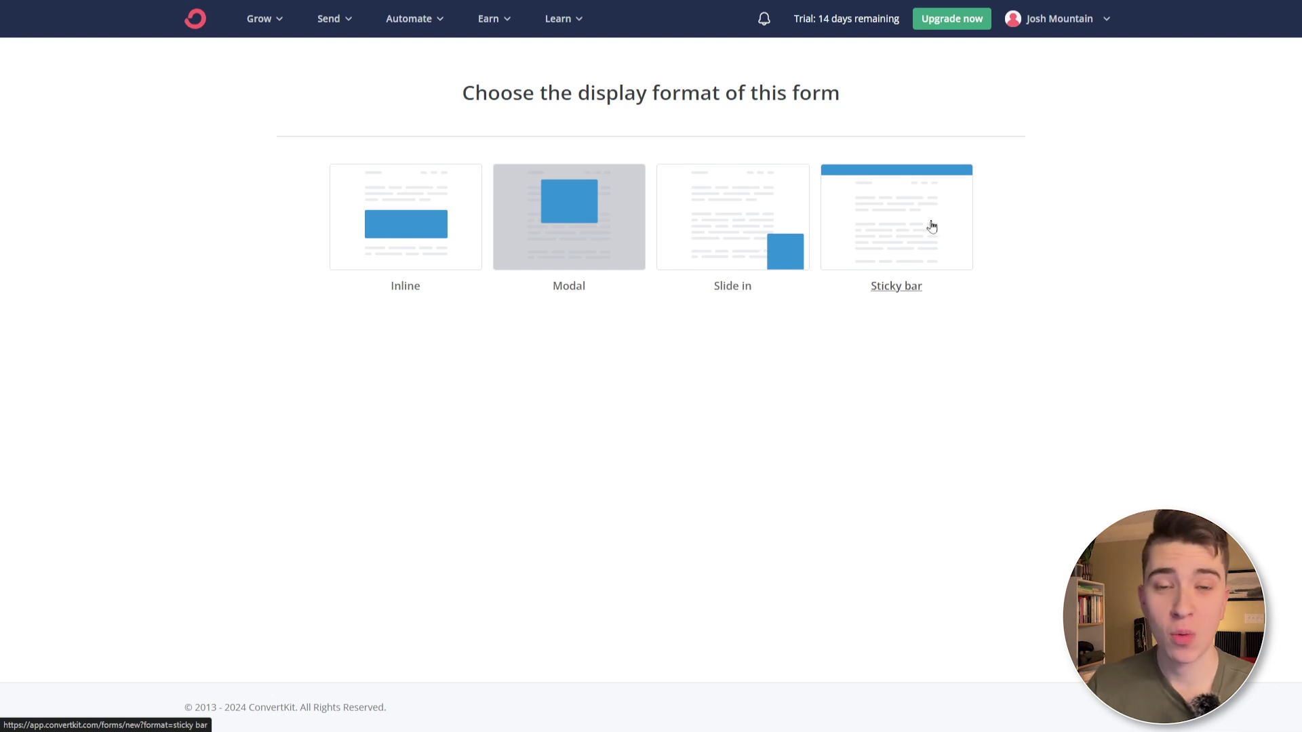
- Choose the Inline display format for the new form
click(414, 207)
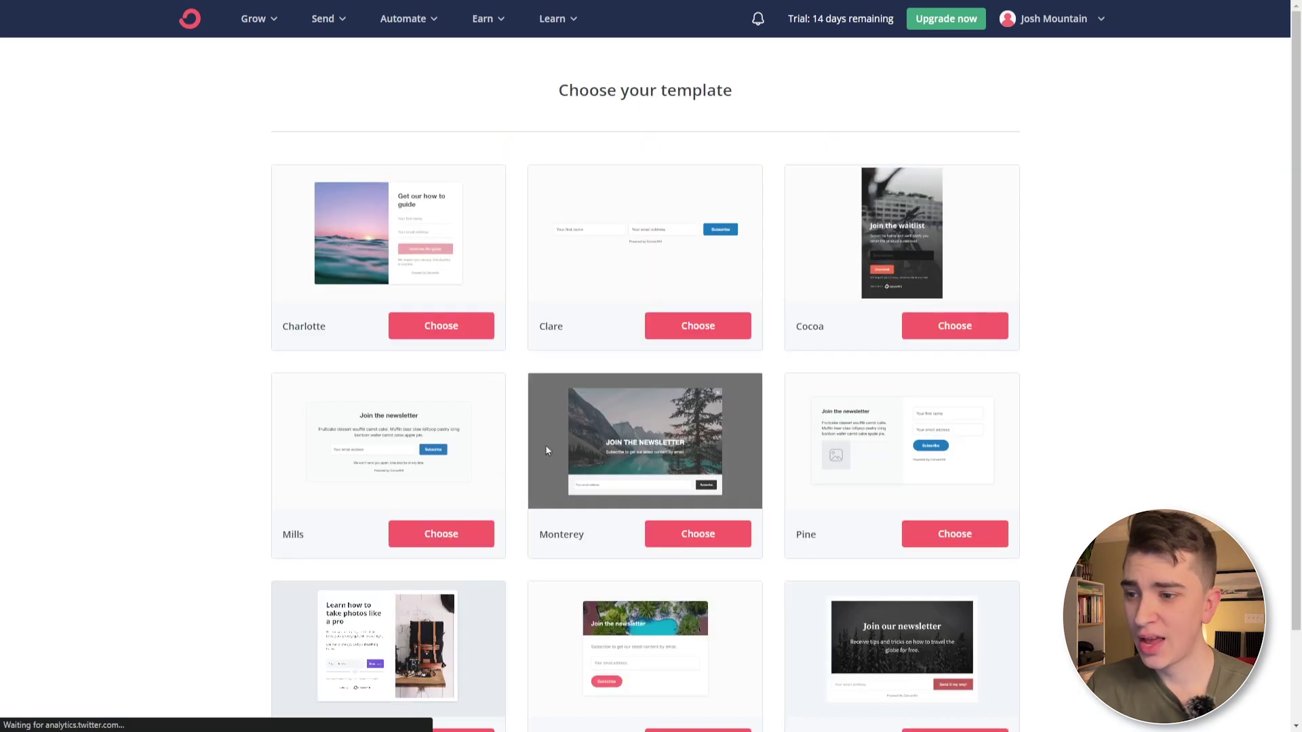
- Build a Clare form with a First Name field before Email Address and preview it
click(700, 329)
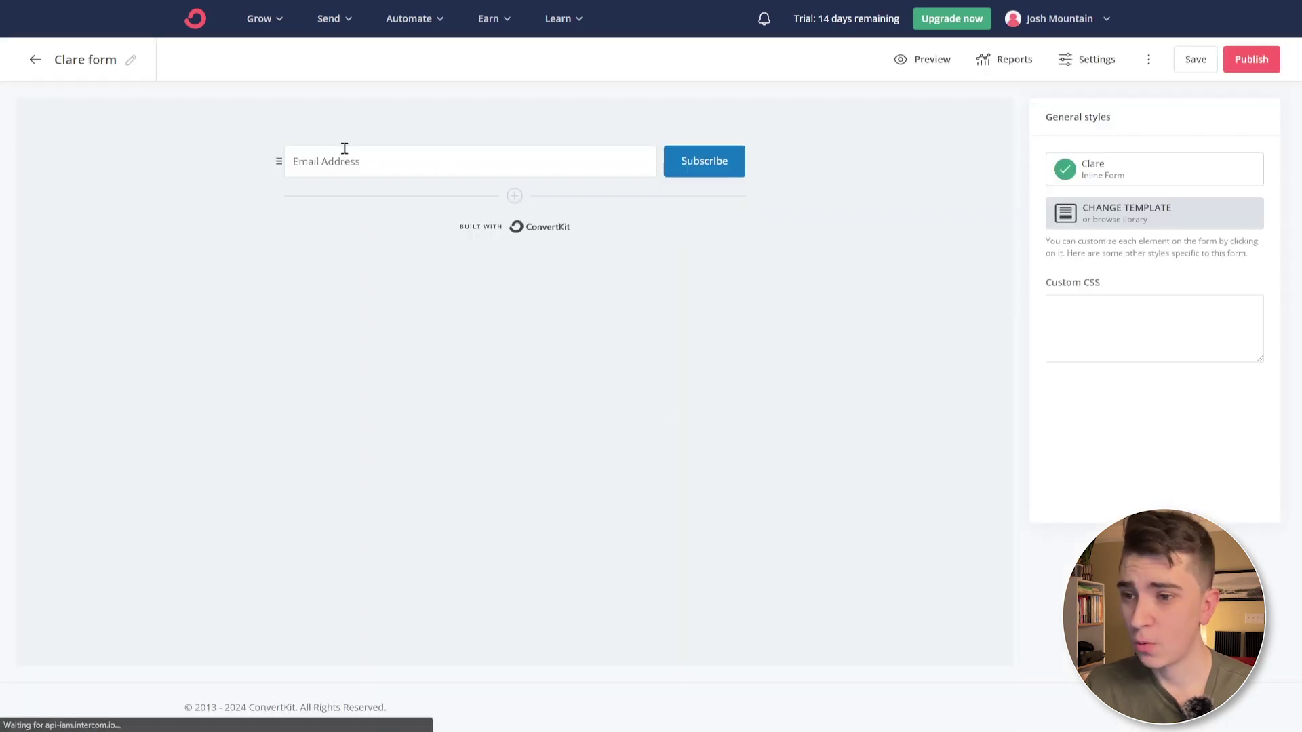
click(515, 196)
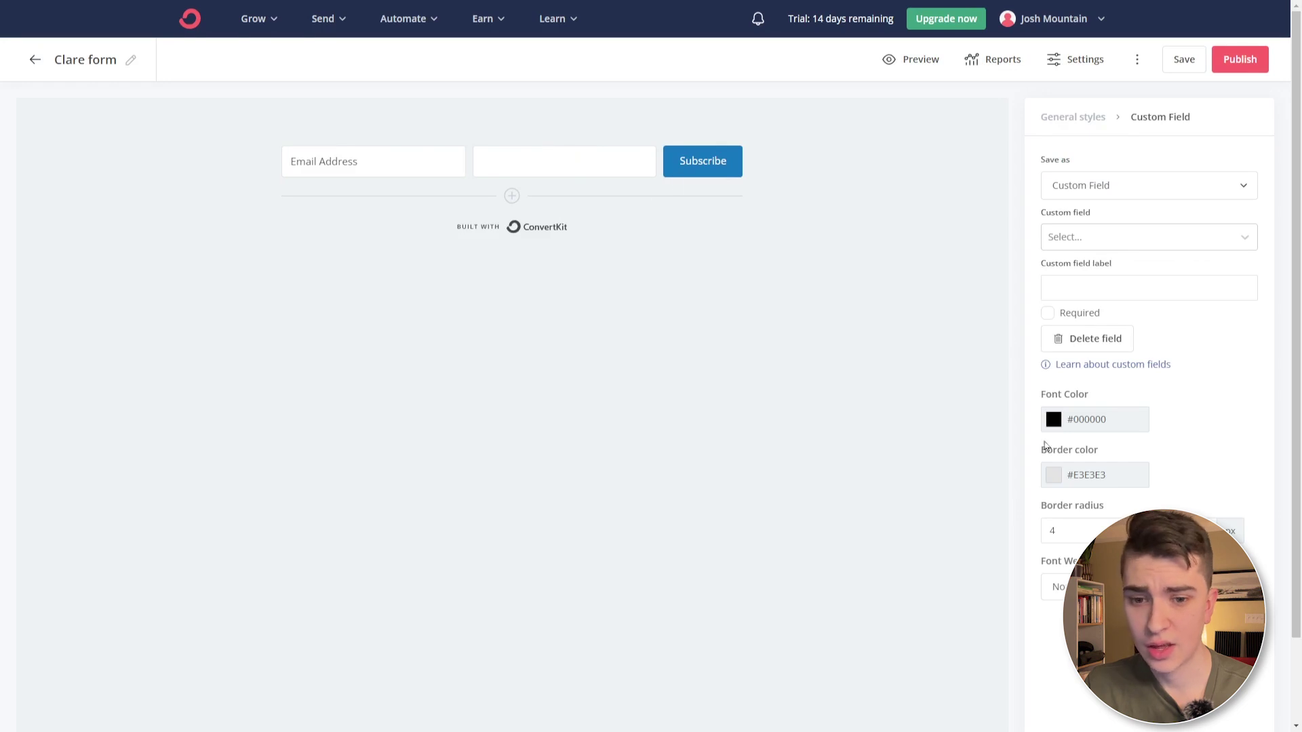
click(1094, 241)
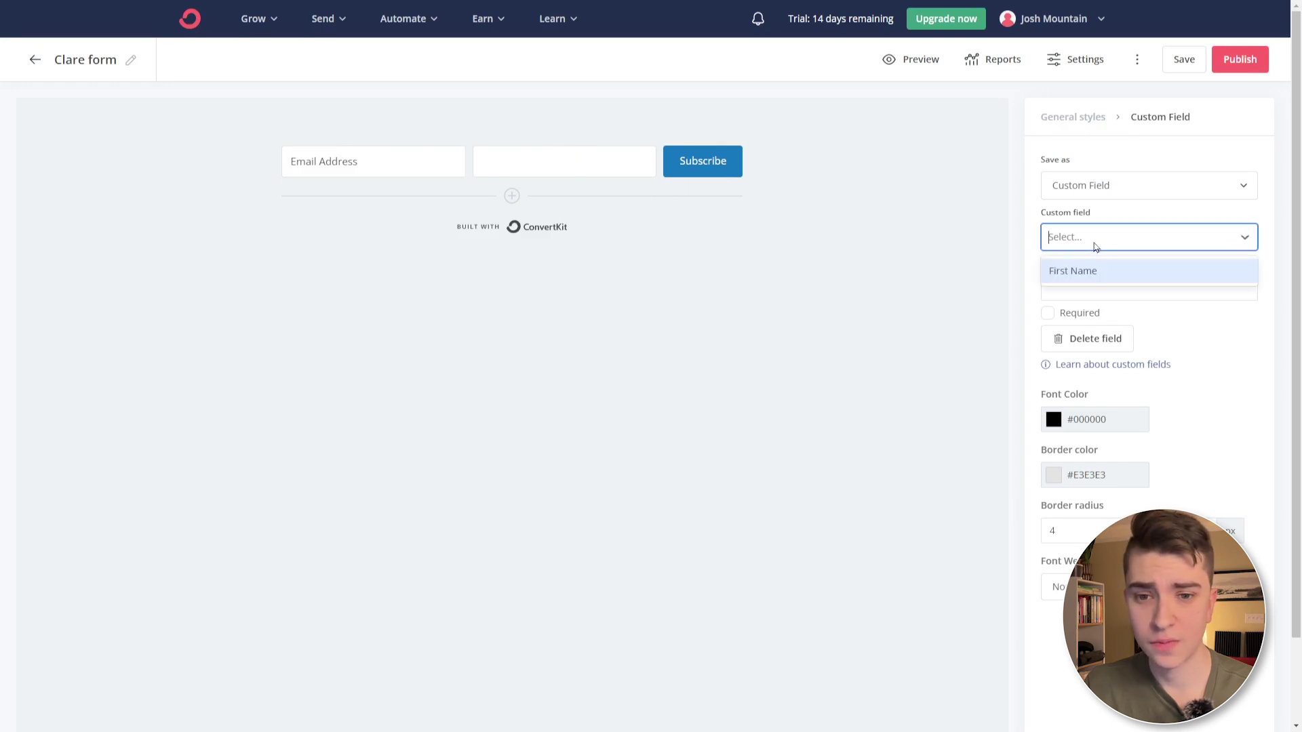
click(1071, 271)
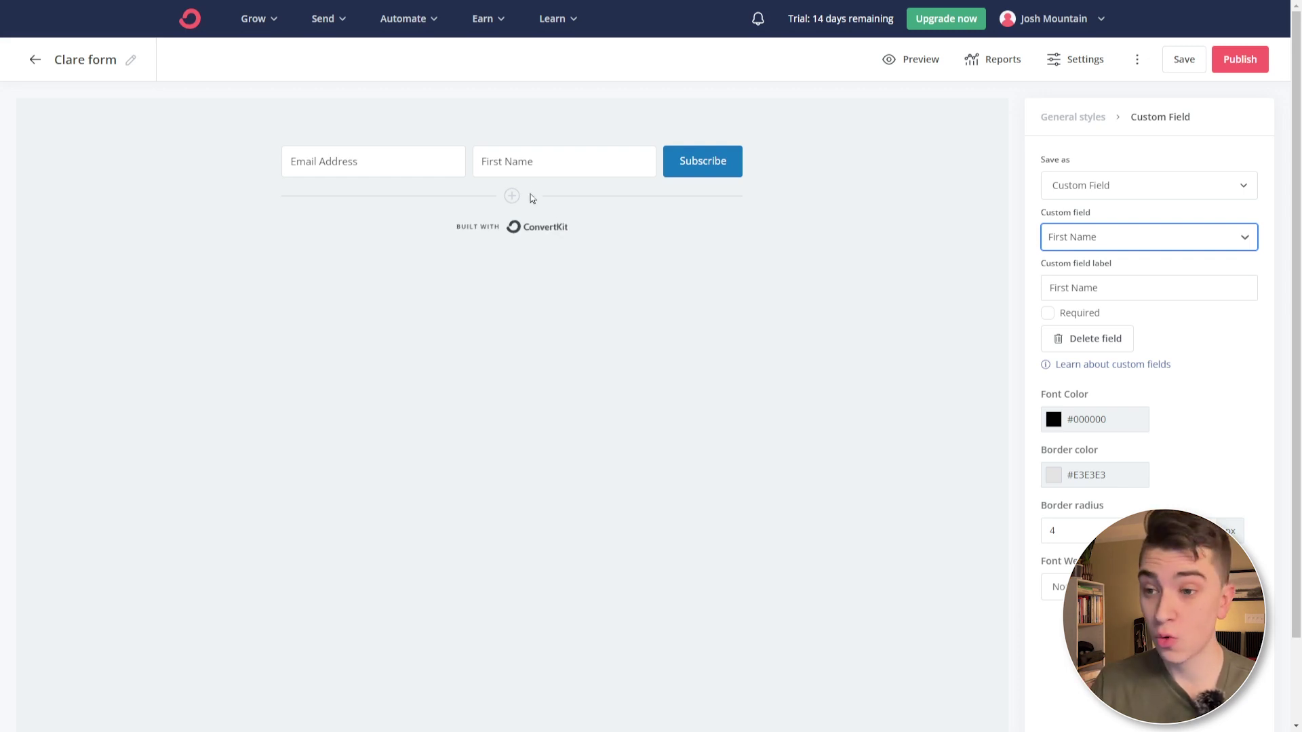
drag(465, 161, 259, 166)
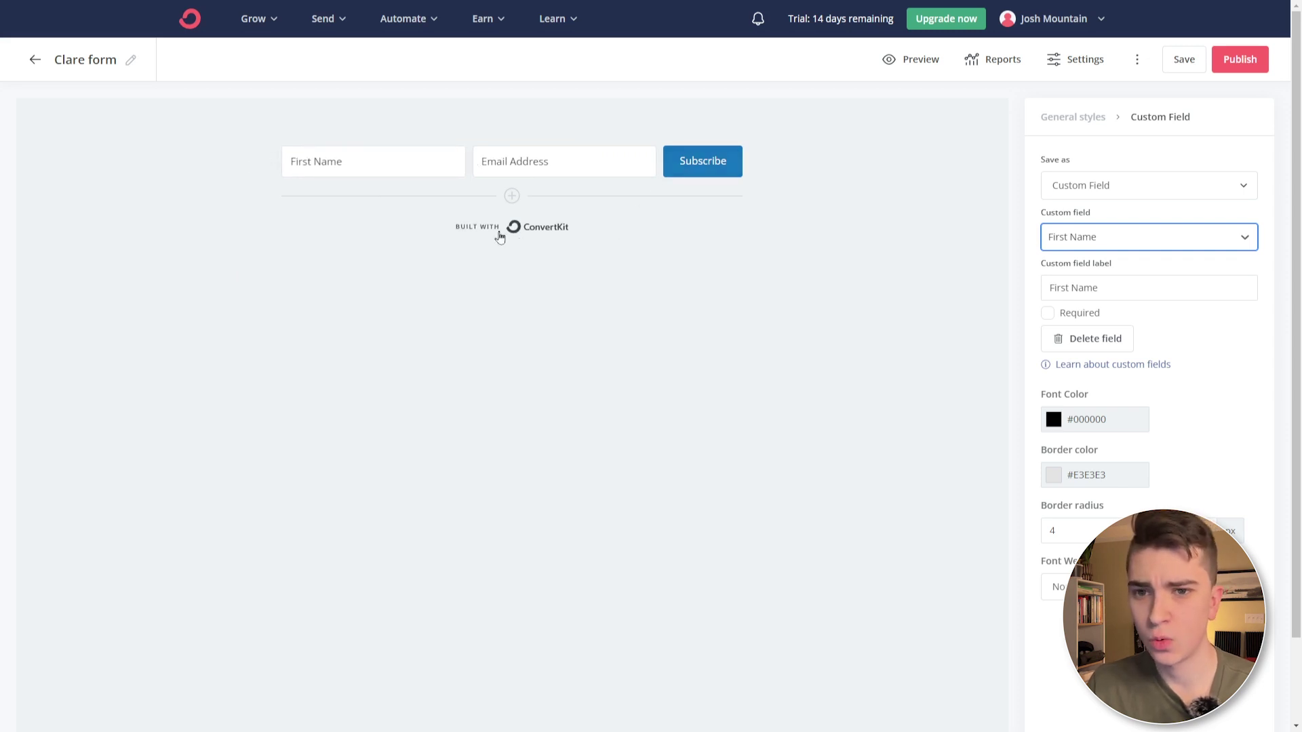
click(911, 61)
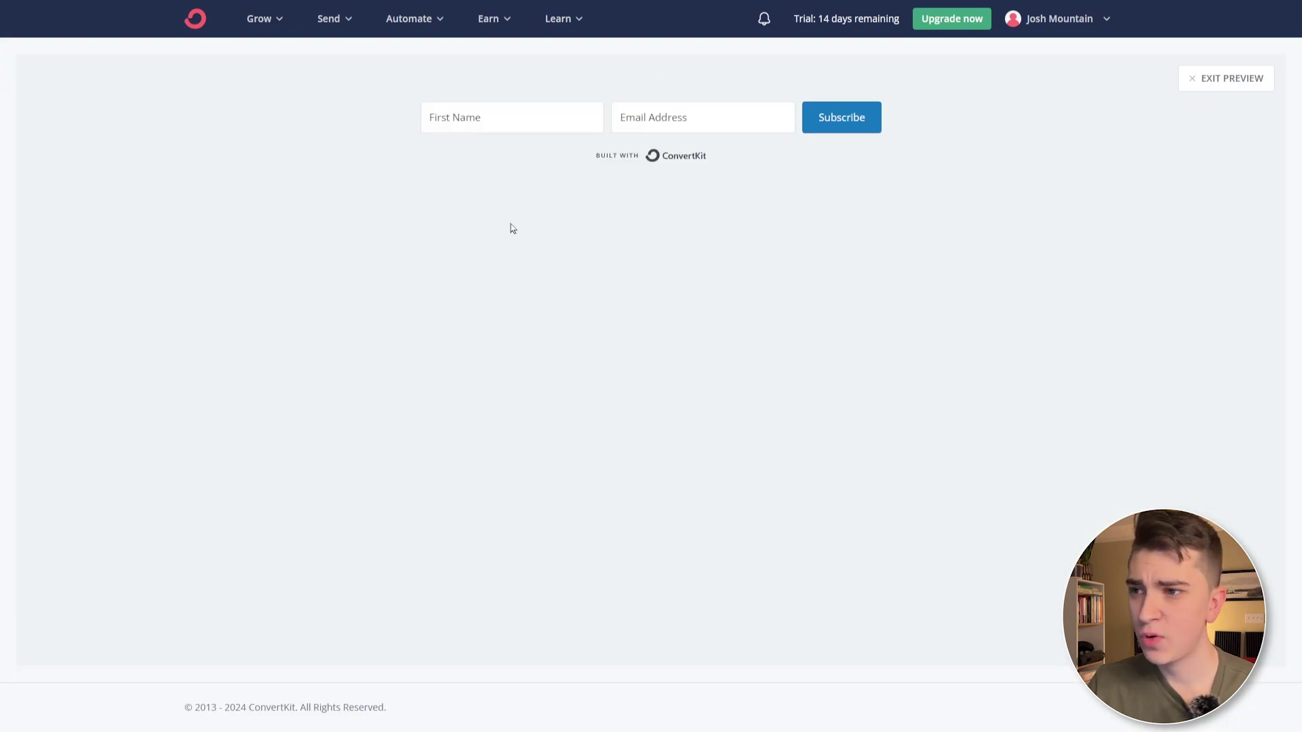
- Leave the form editor for the home page and open the Customize your email templates step
click(203, 19)
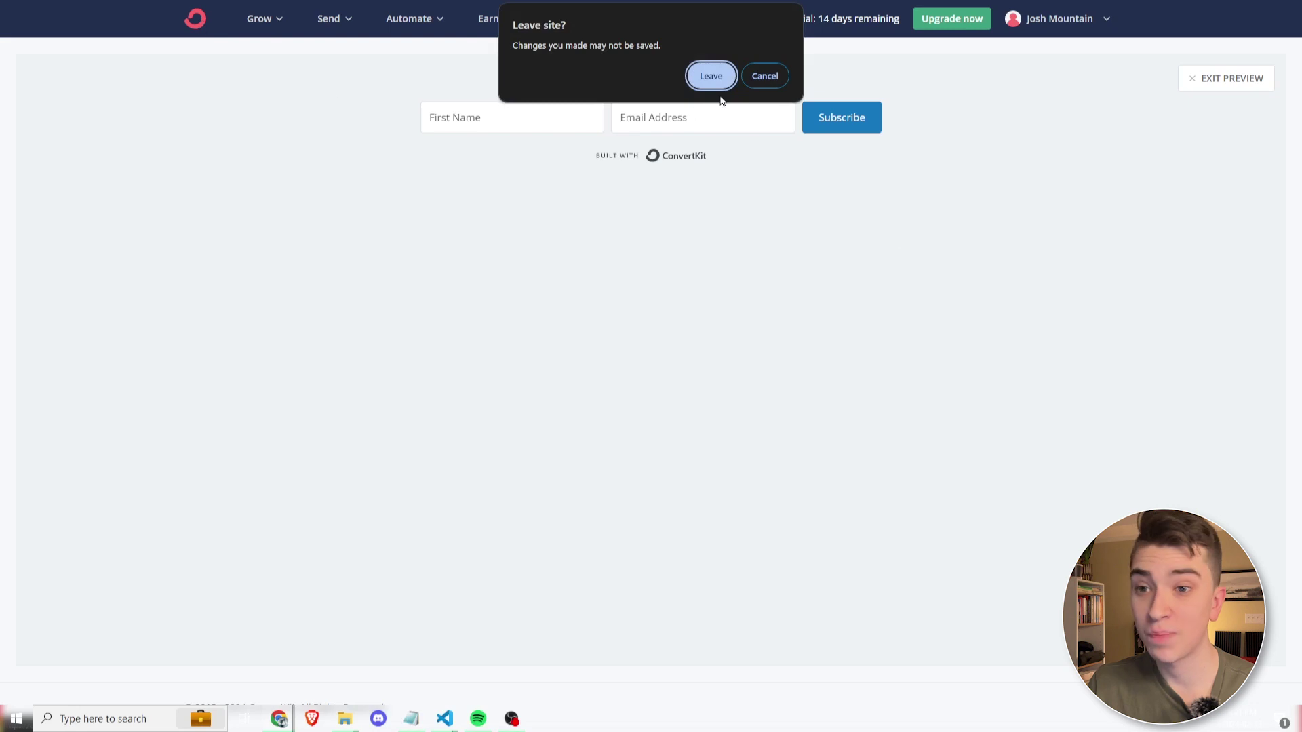
click(712, 77)
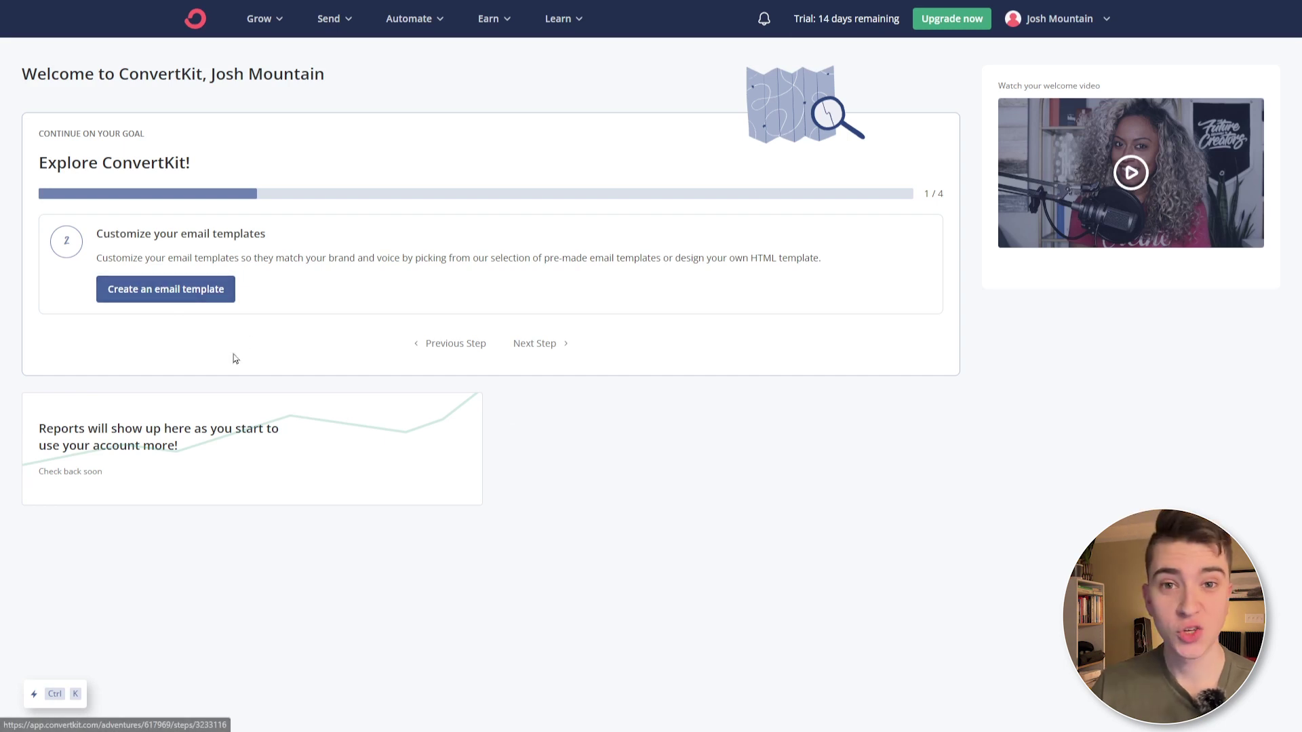
click(145, 291)
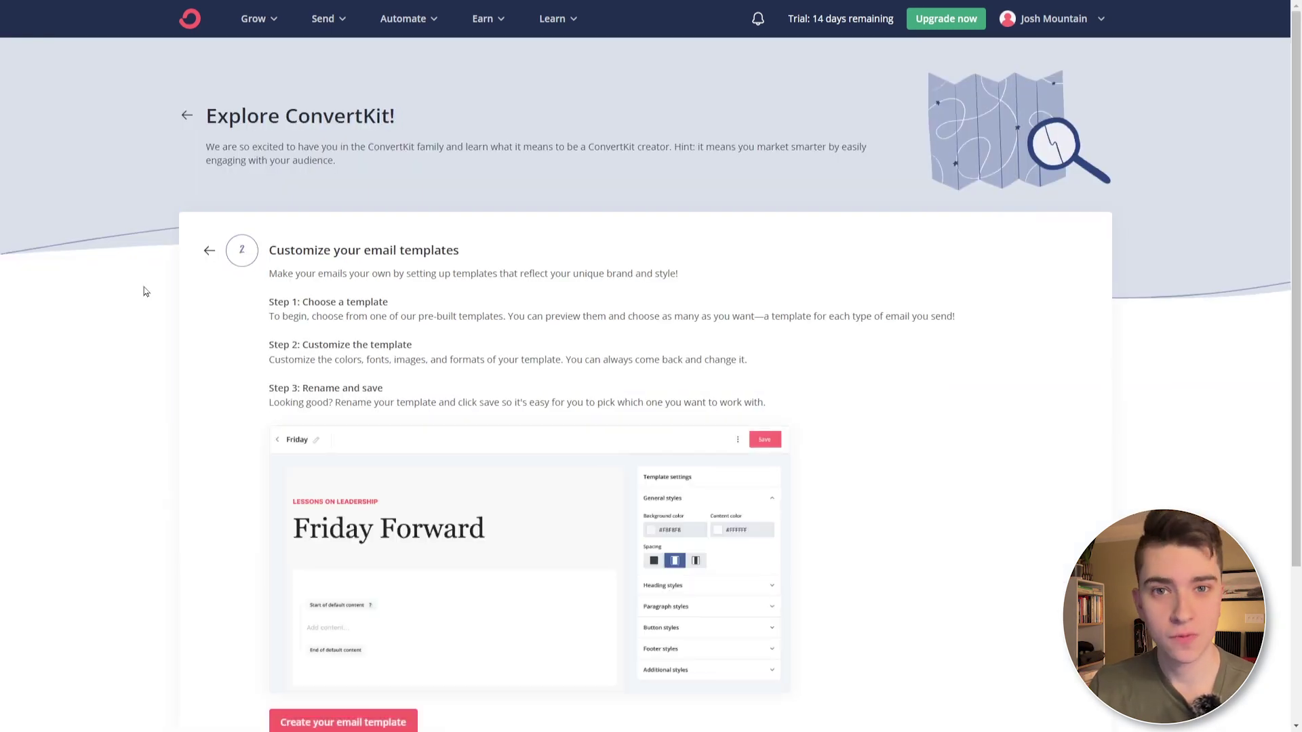
drag(269, 298, 486, 344)
click(483, 353)
scroll(474, 387, down, 2)
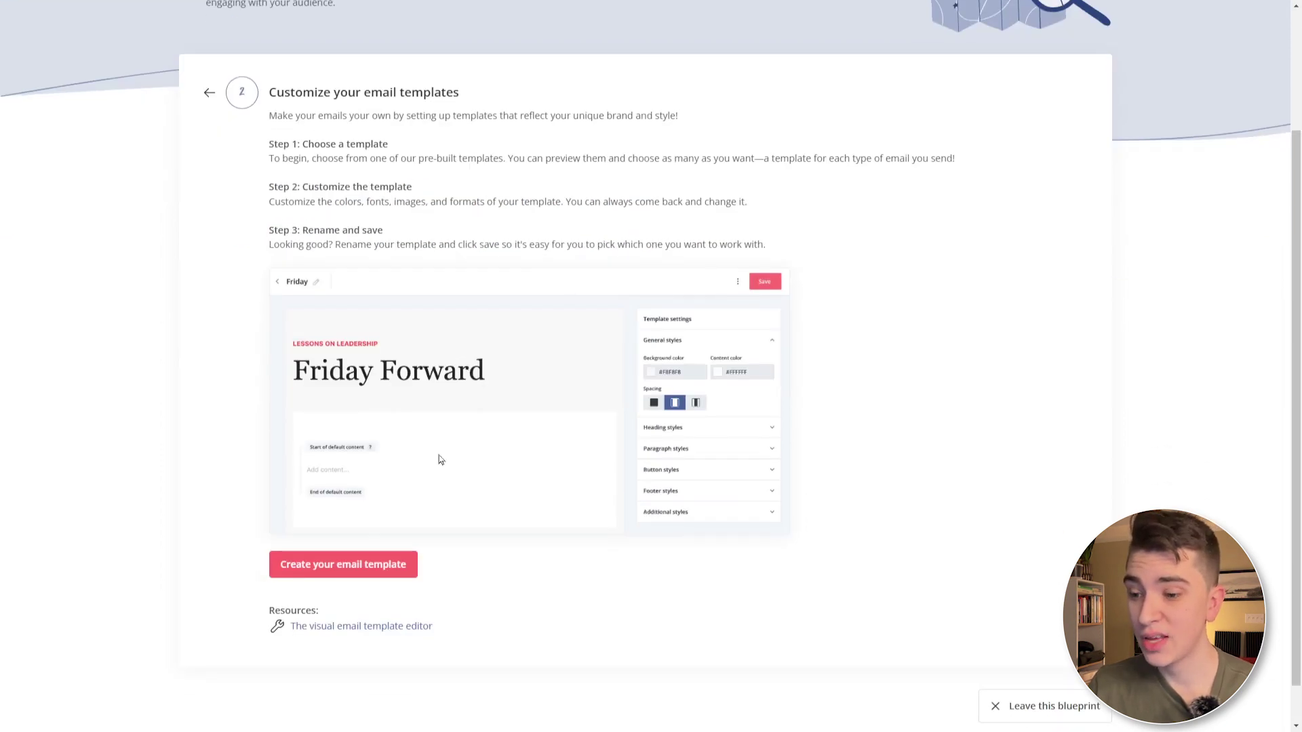
- Create a Grove email template and retitle its banner heading as the creator's Awesome Course
click(367, 571)
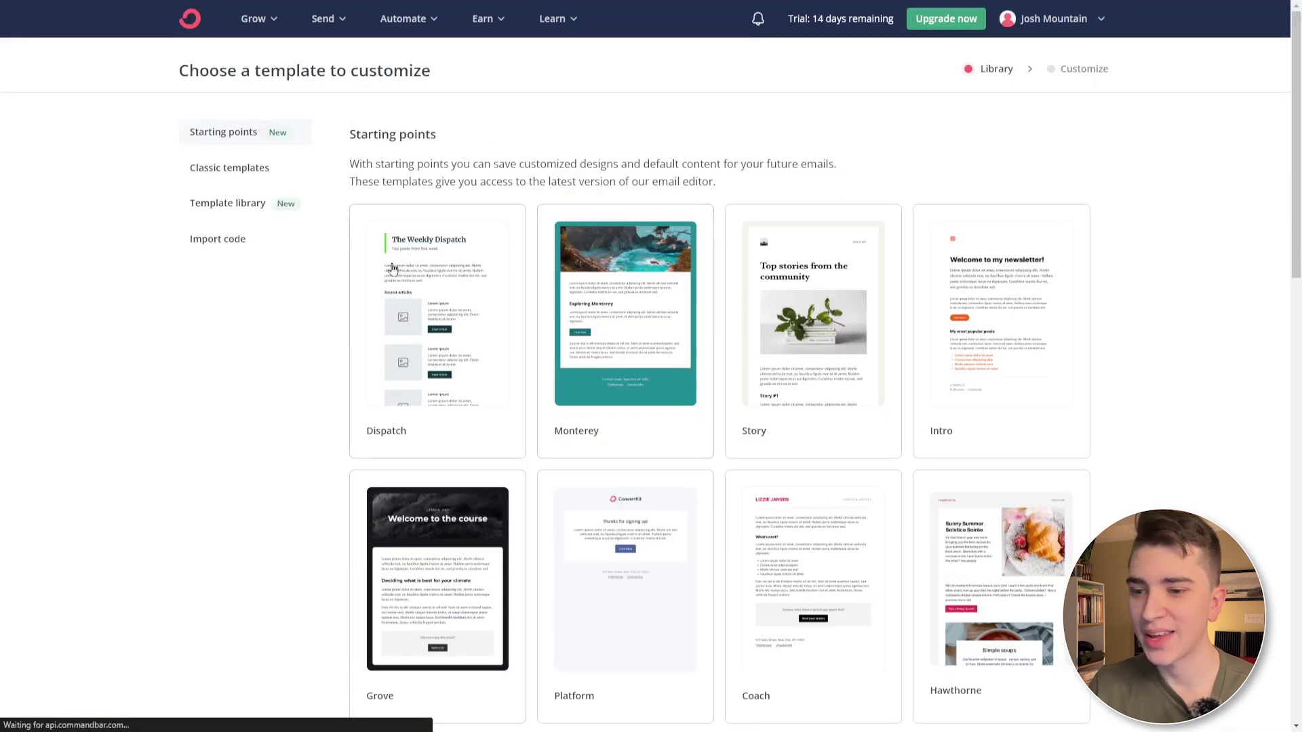
scroll(677, 166, down, 5)
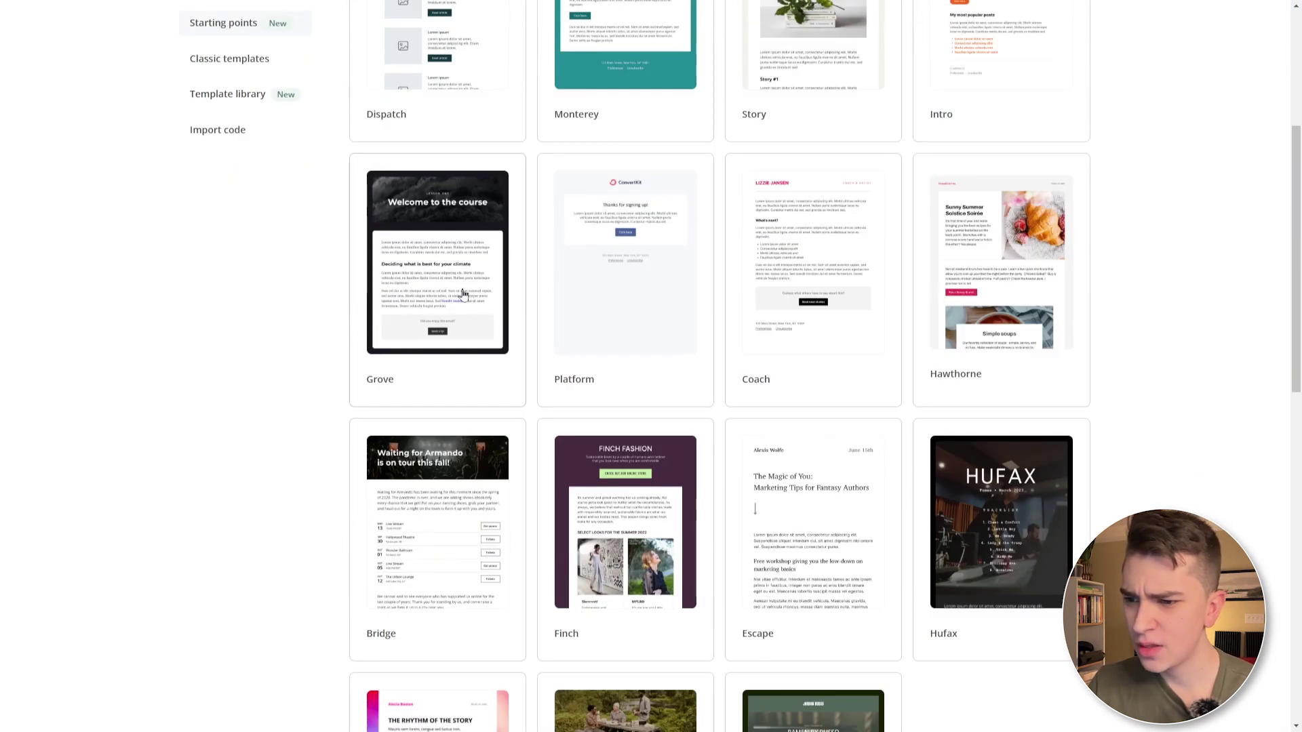
click(438, 303)
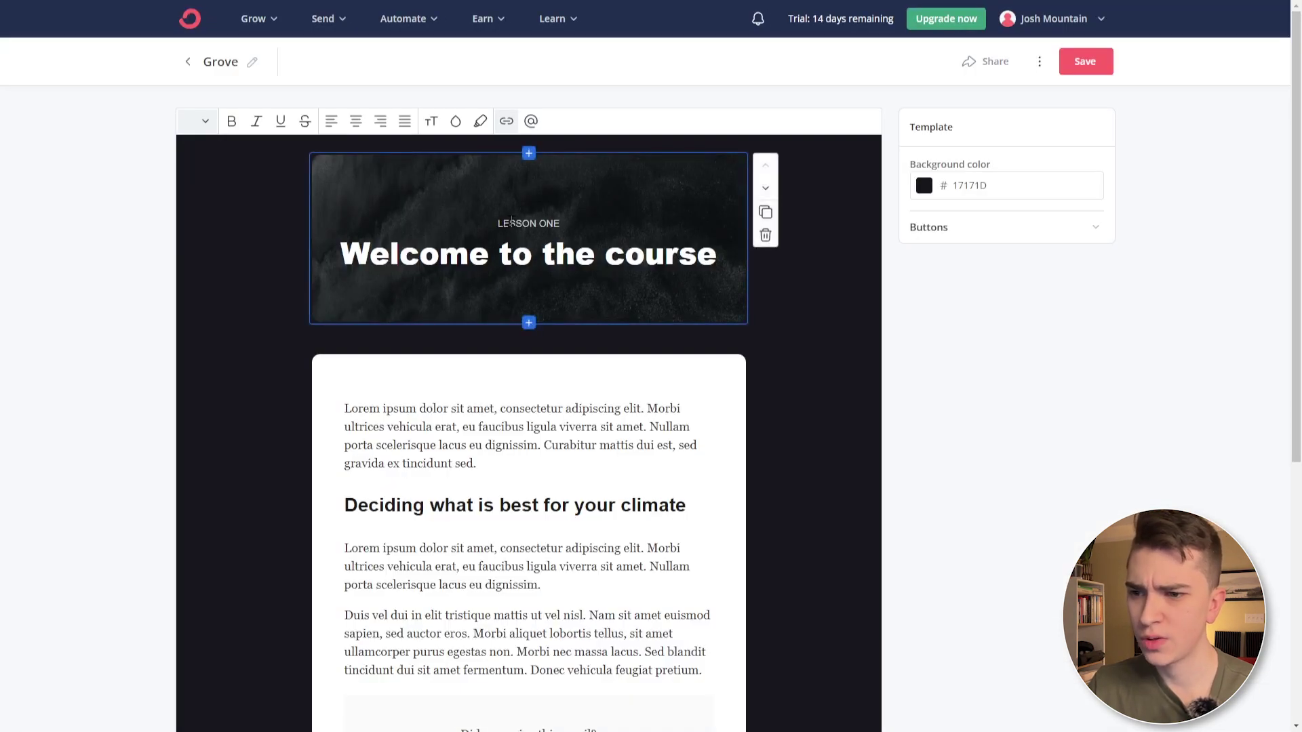
click(486, 250)
triple_click(486, 248)
text(J)
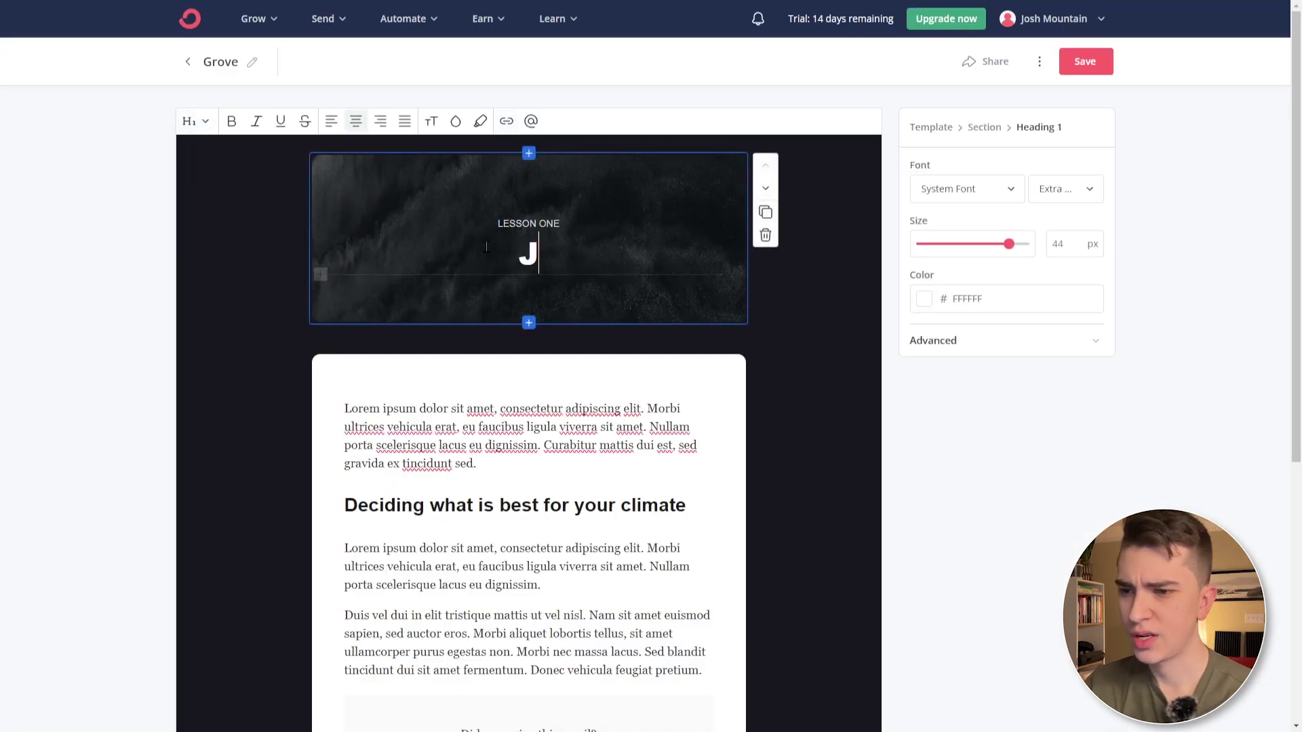
text(osh's Aweso)
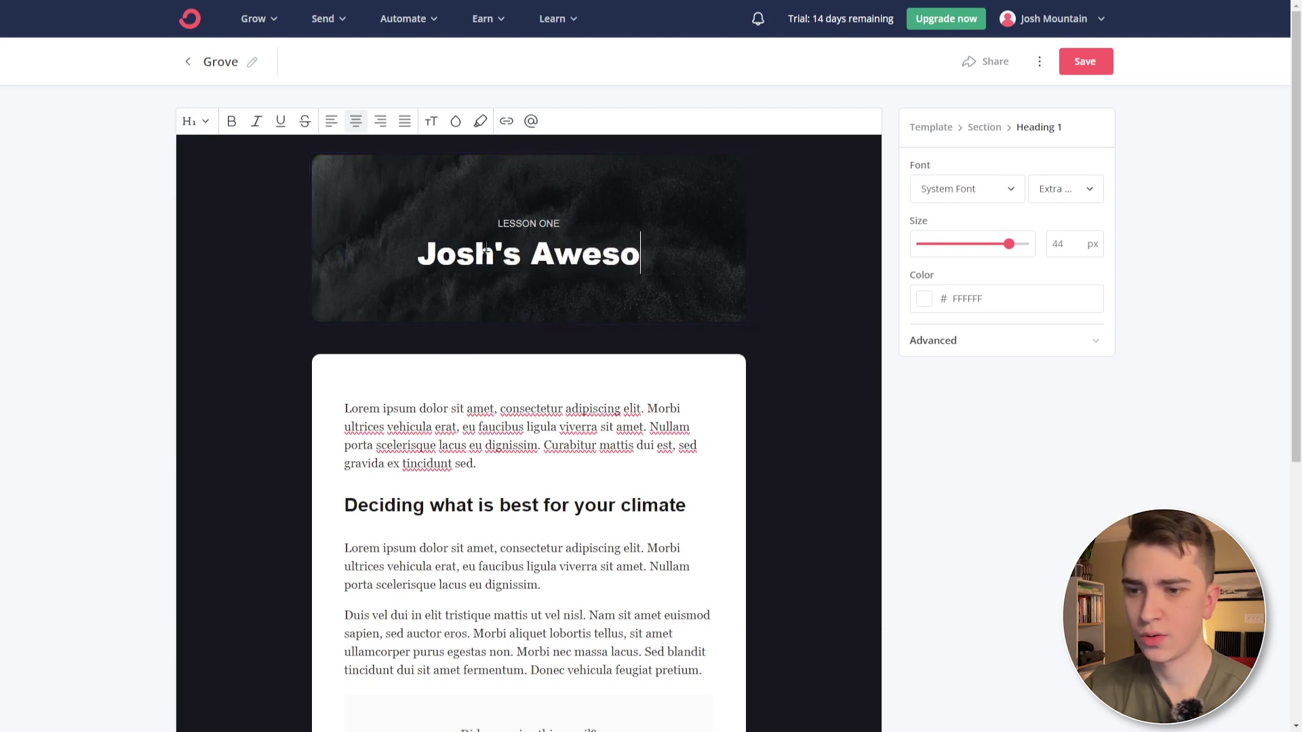
text(me Course)
- Move the Send a tip block above the last paragraph and save the template
scroll(377, 297, down, 2)
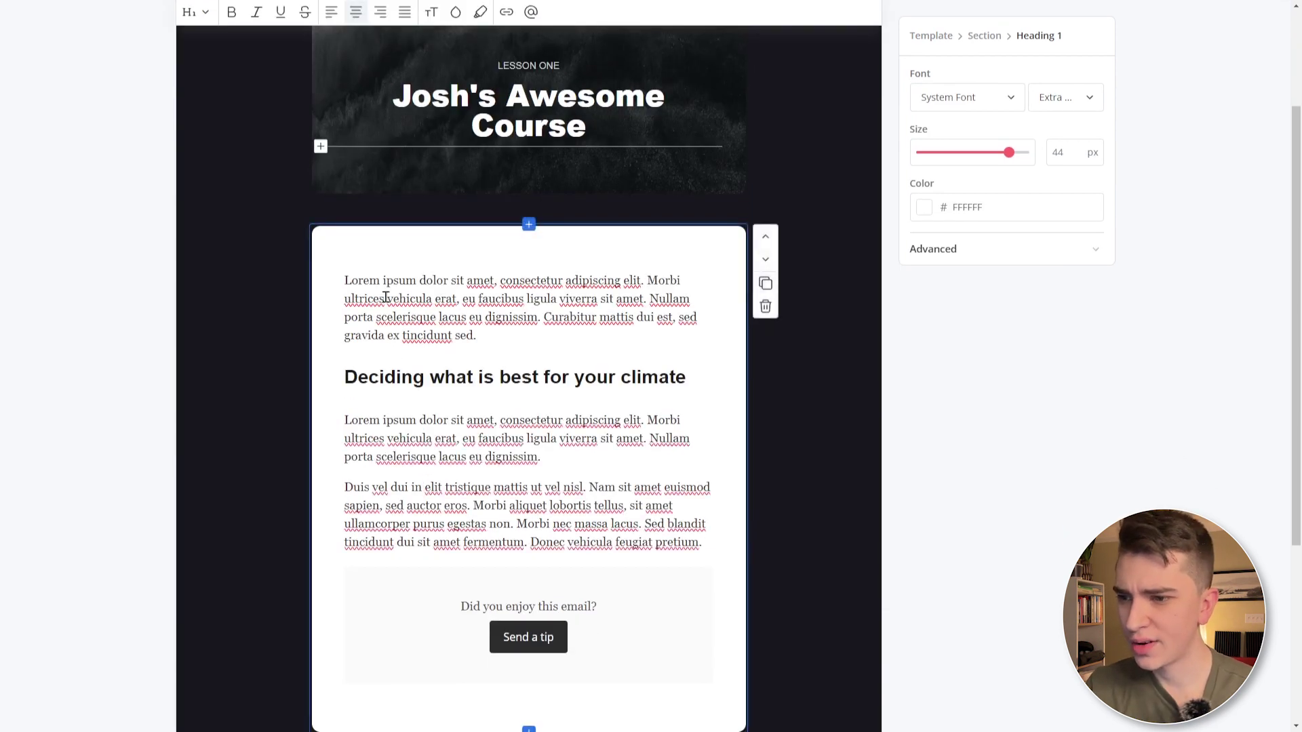
drag(344, 280, 564, 281)
click(468, 377)
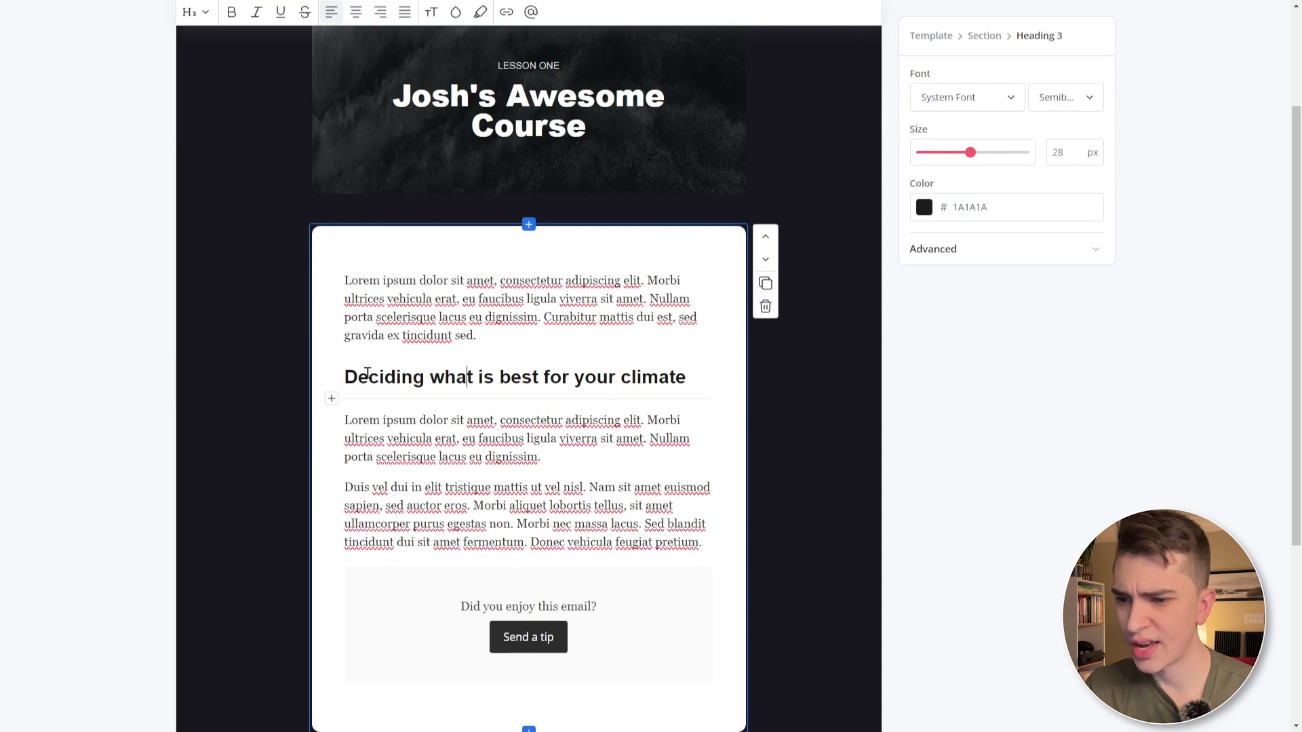
drag(343, 377, 770, 360)
scroll(529, 499, down, 2)
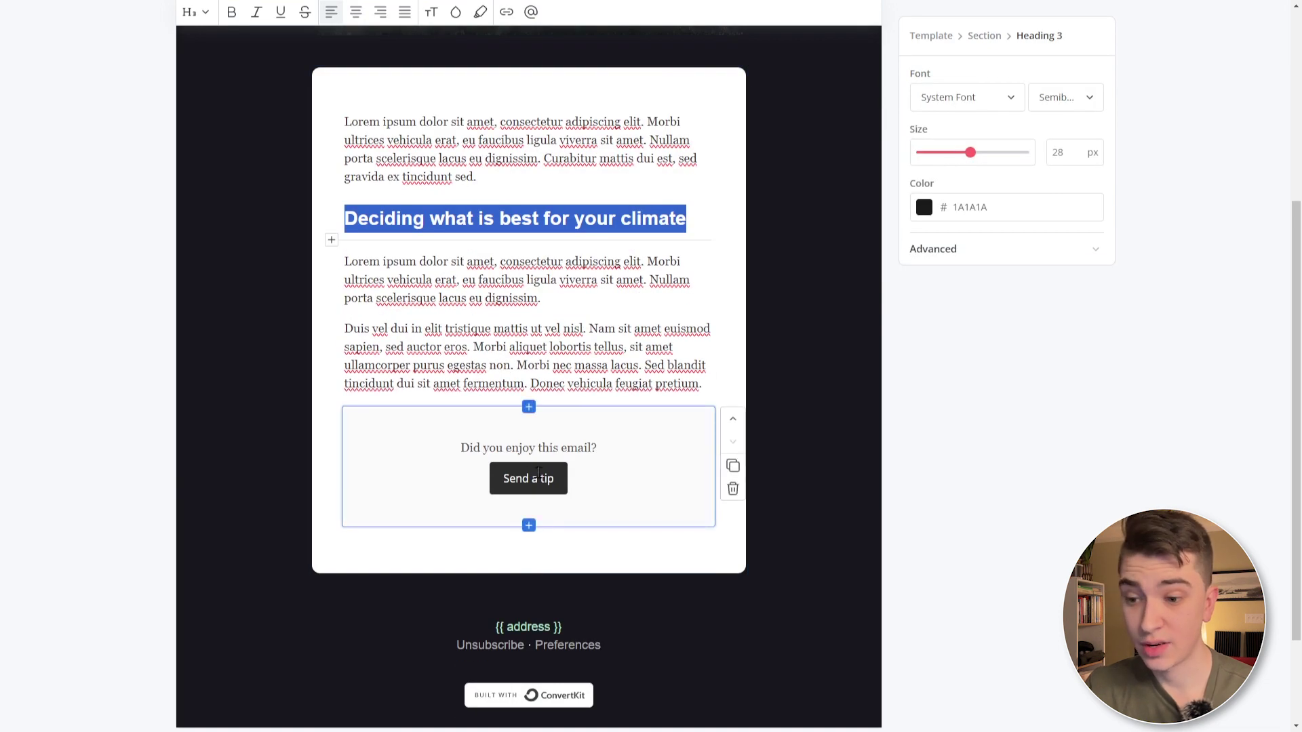
click(545, 480)
click(563, 448)
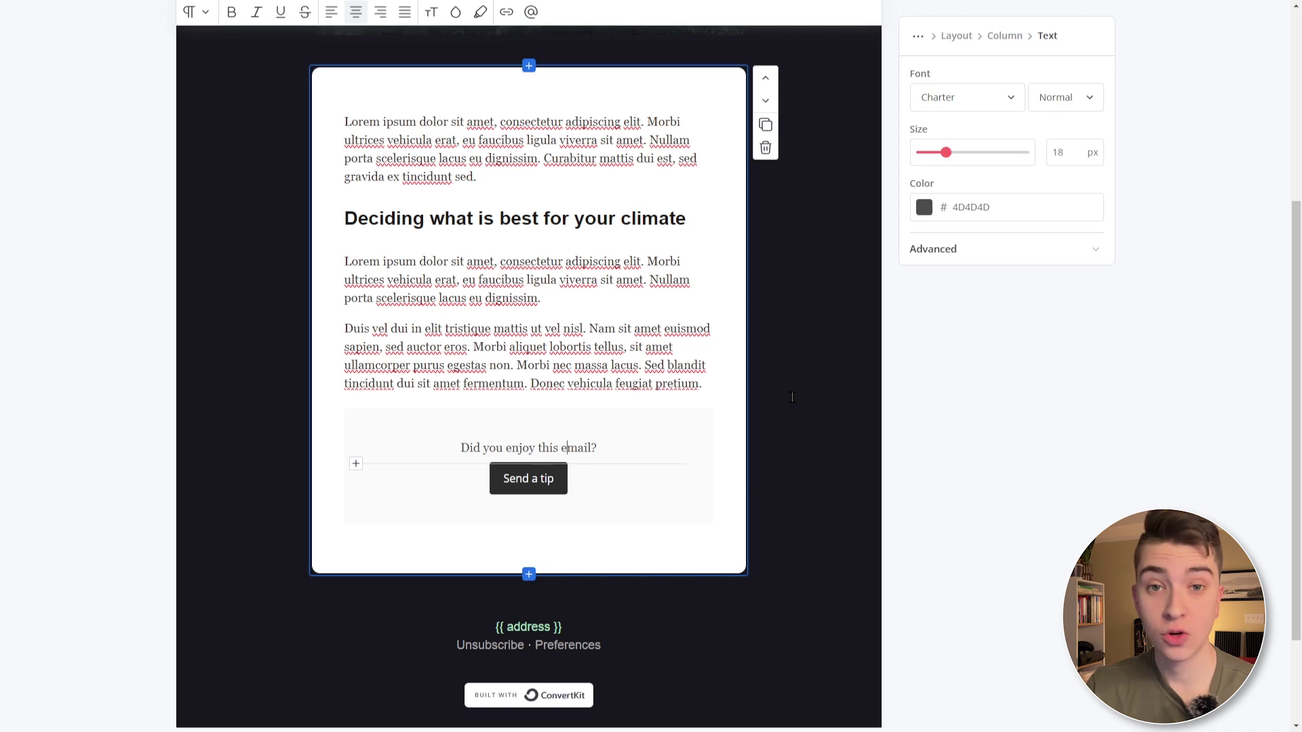
click(736, 423)
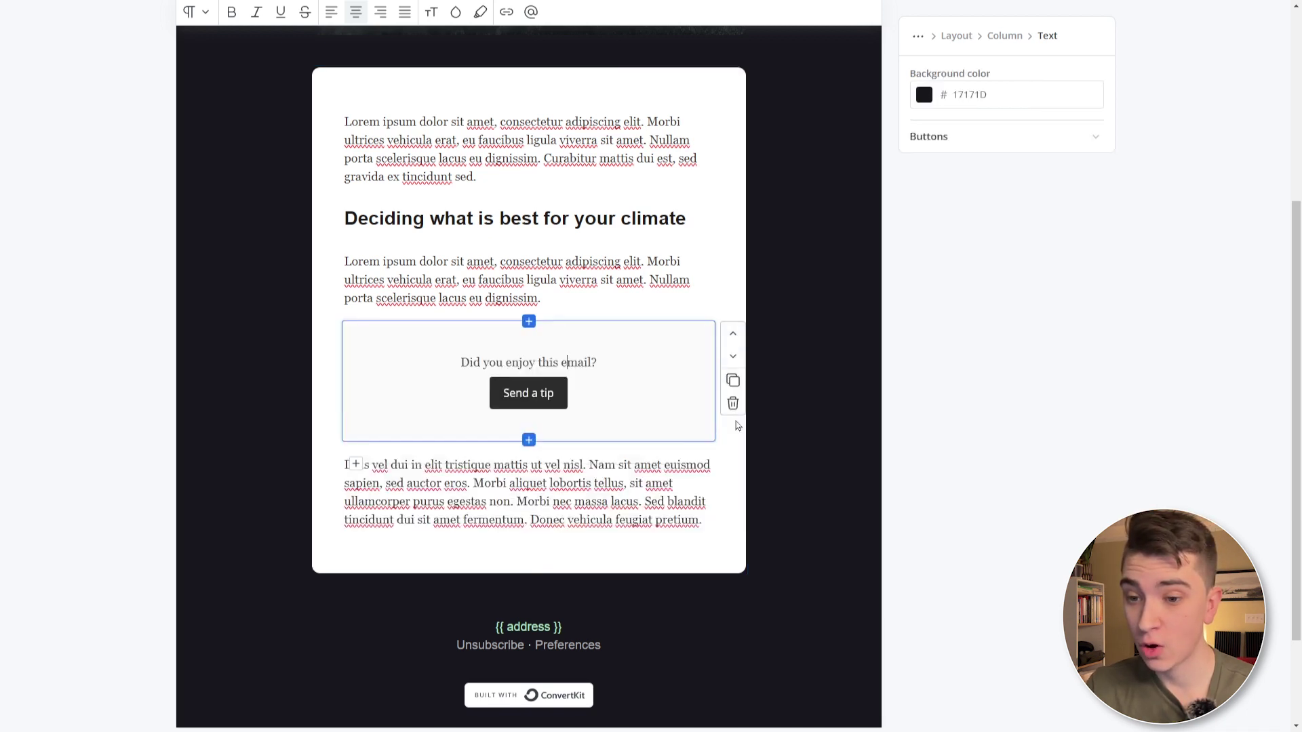
click(733, 333)
click(733, 285)
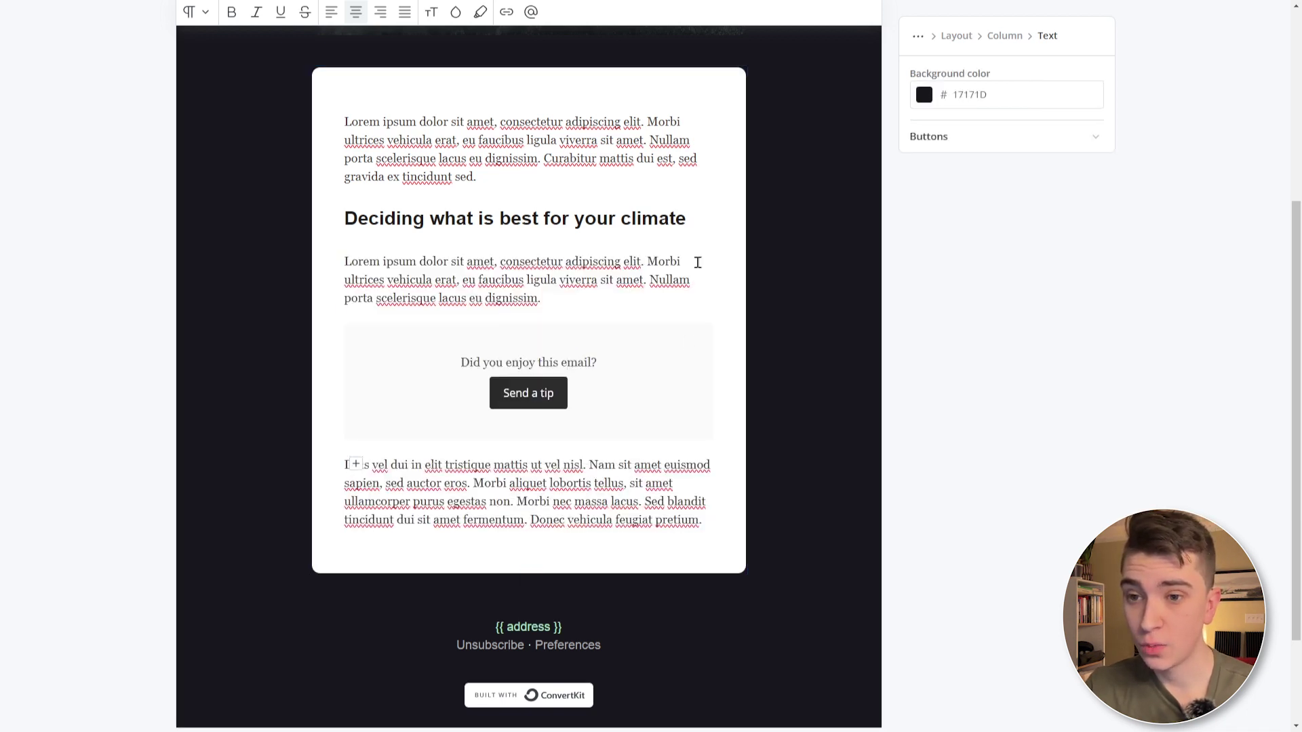
scroll(712, 285, up, 5)
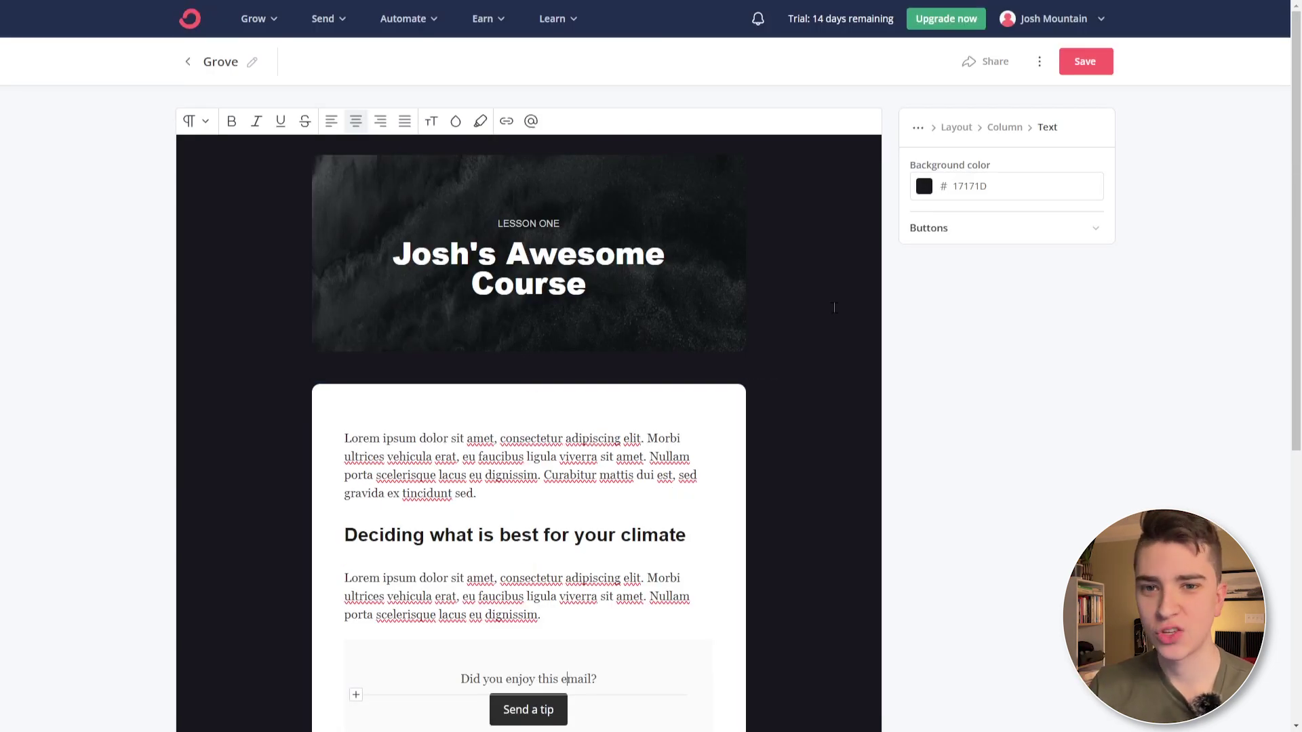
scroll(529, 380, down, 6)
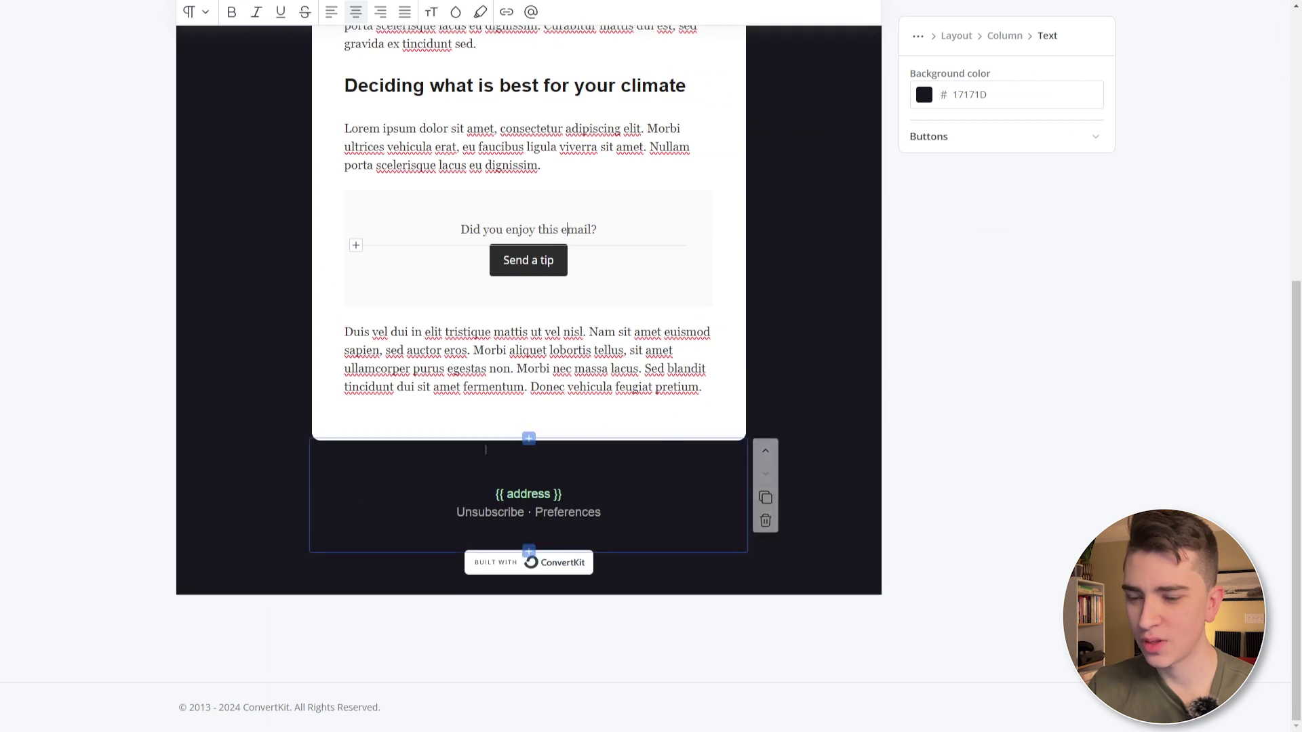
scroll(636, 333, up, 6)
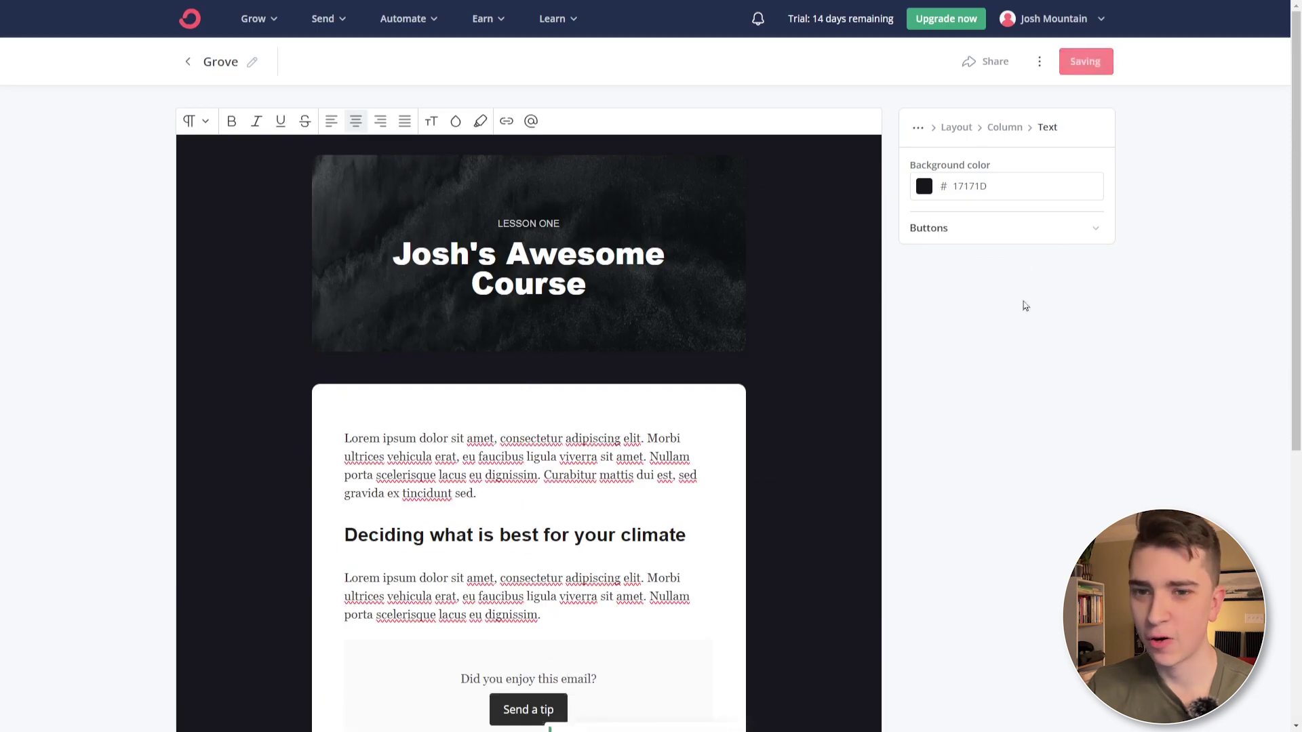
click(1075, 63)
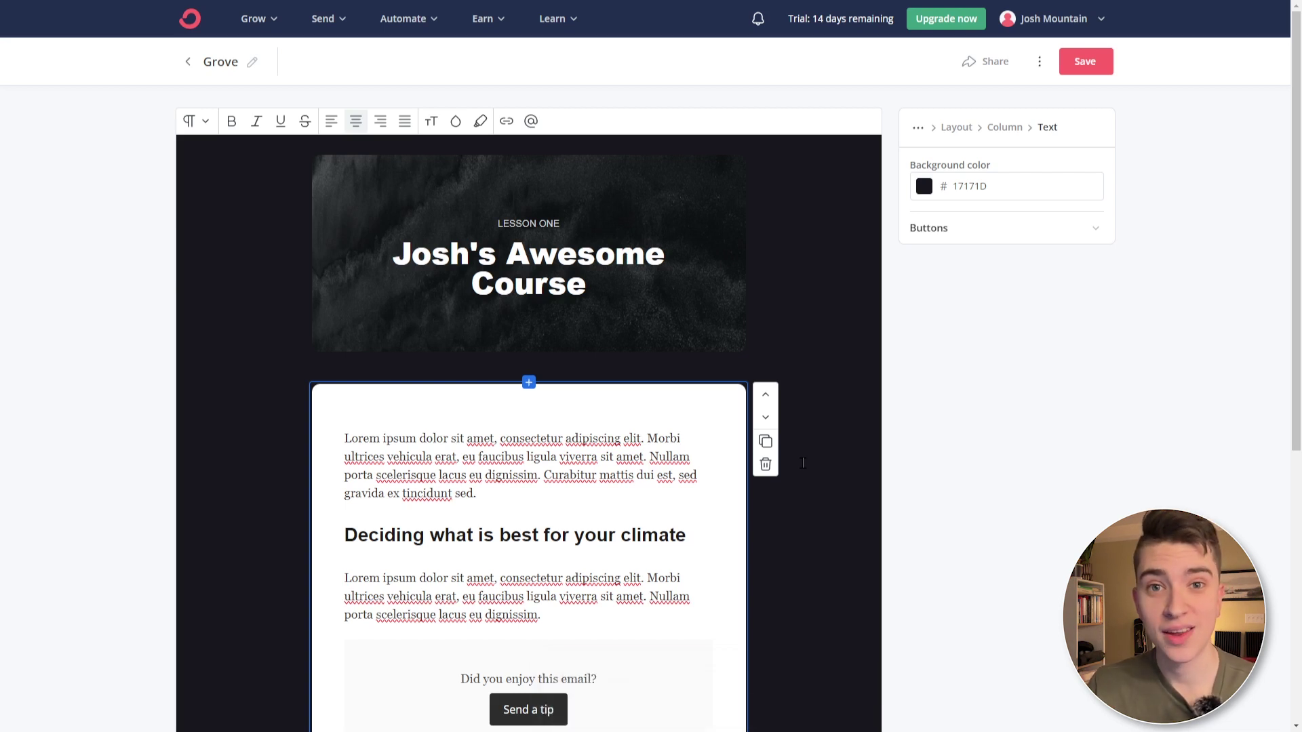
- Save the template again and scroll the guide to the 'Write your first broadcast email' step
click(1085, 61)
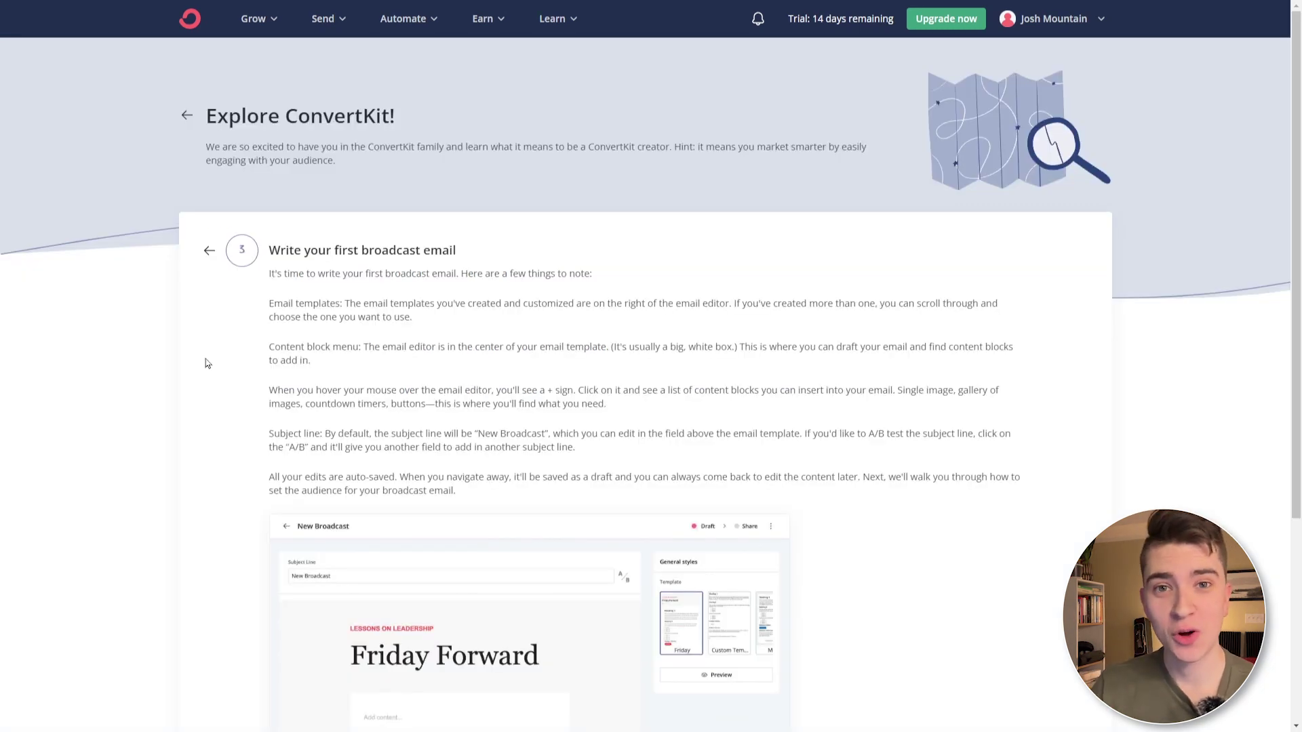
scroll(205, 360, down, 3)
drag(274, 145, 388, 184)
click(308, 188)
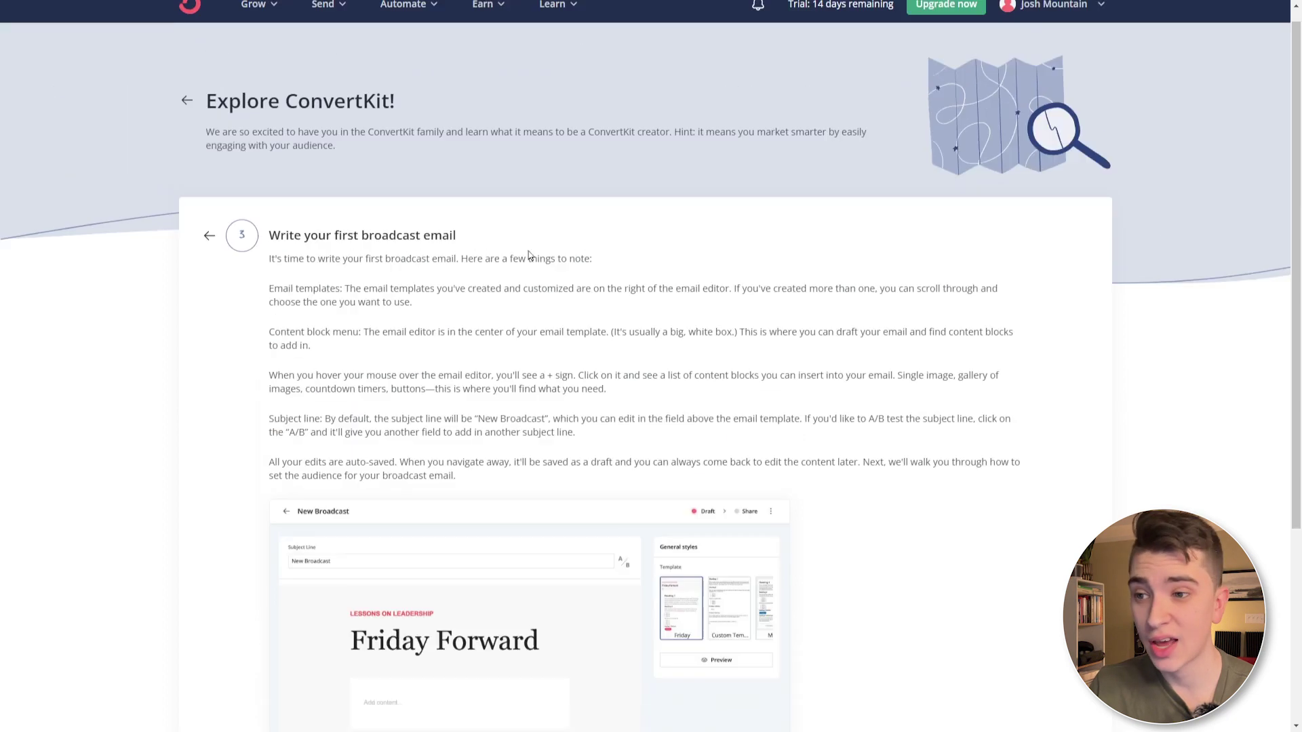
scroll(274, 252, up, 3)
drag(271, 251, 474, 246)
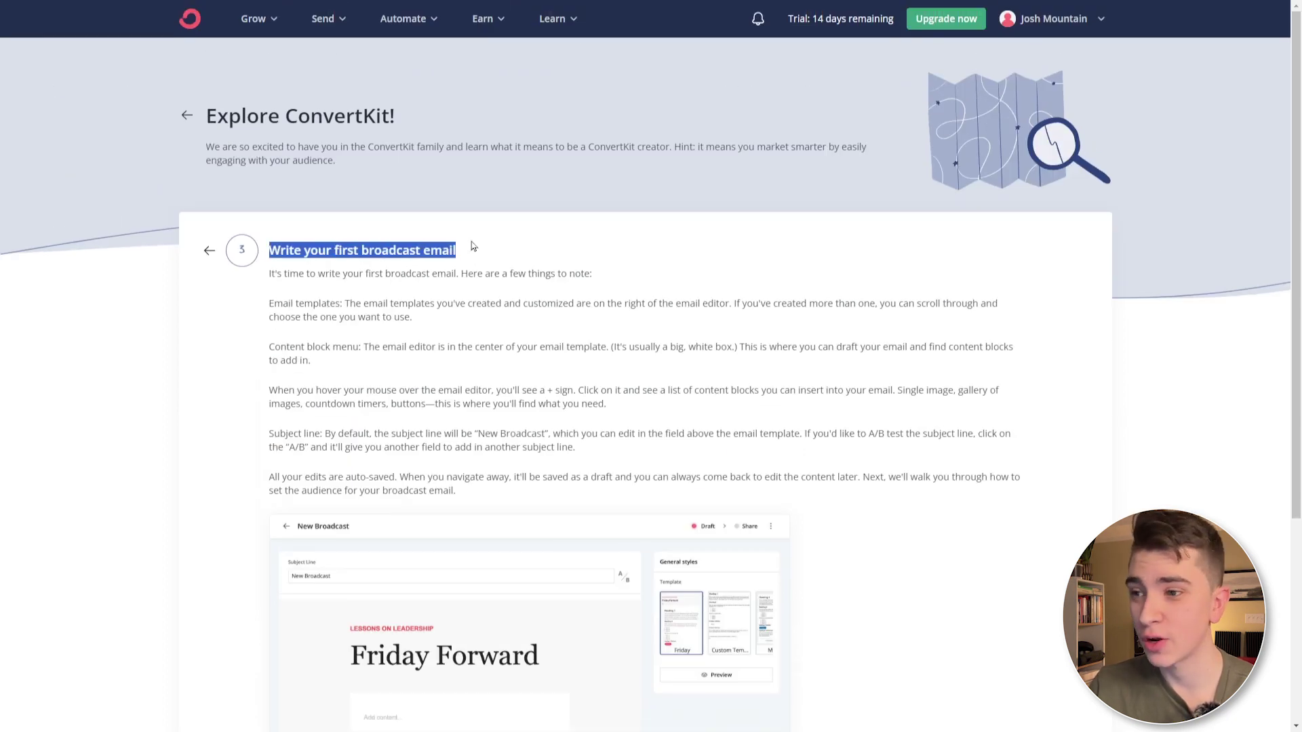
scroll(471, 243, down, 5)
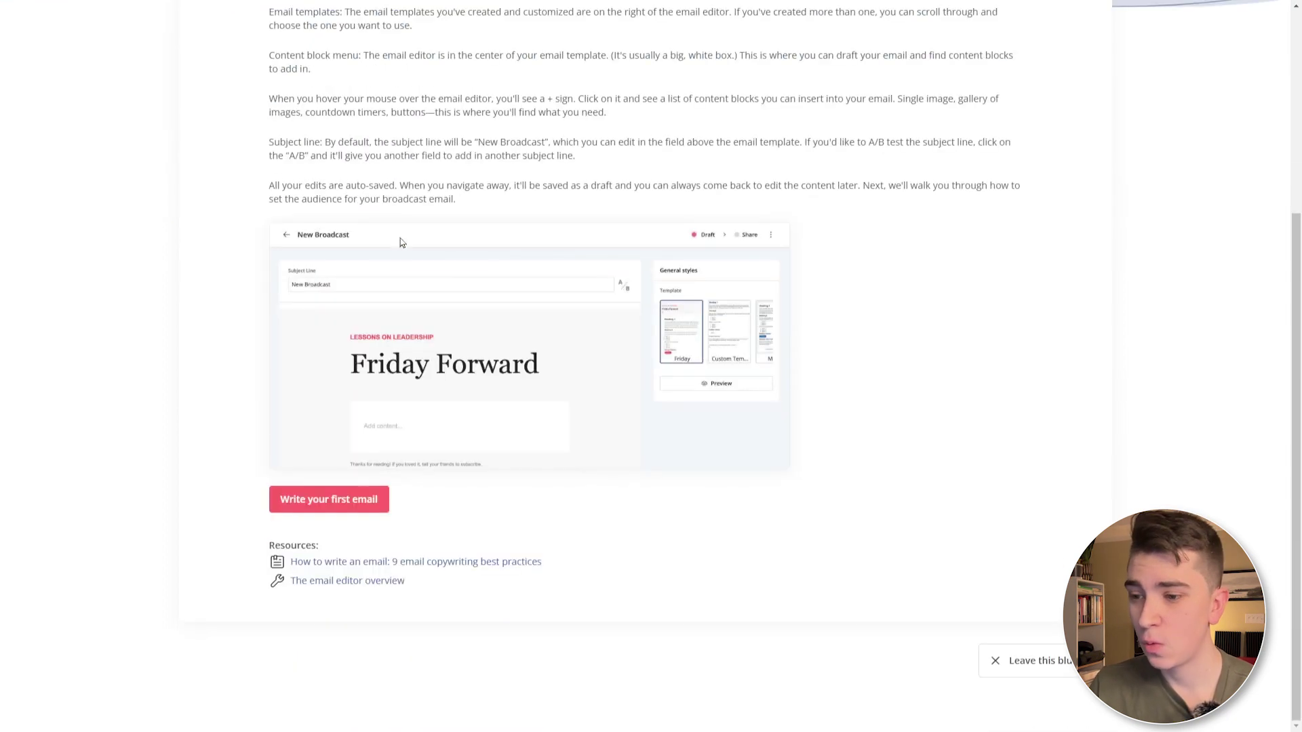
- Start the first broadcast and replace its subject with a new-newsletter announcement naming the sender
click(341, 502)
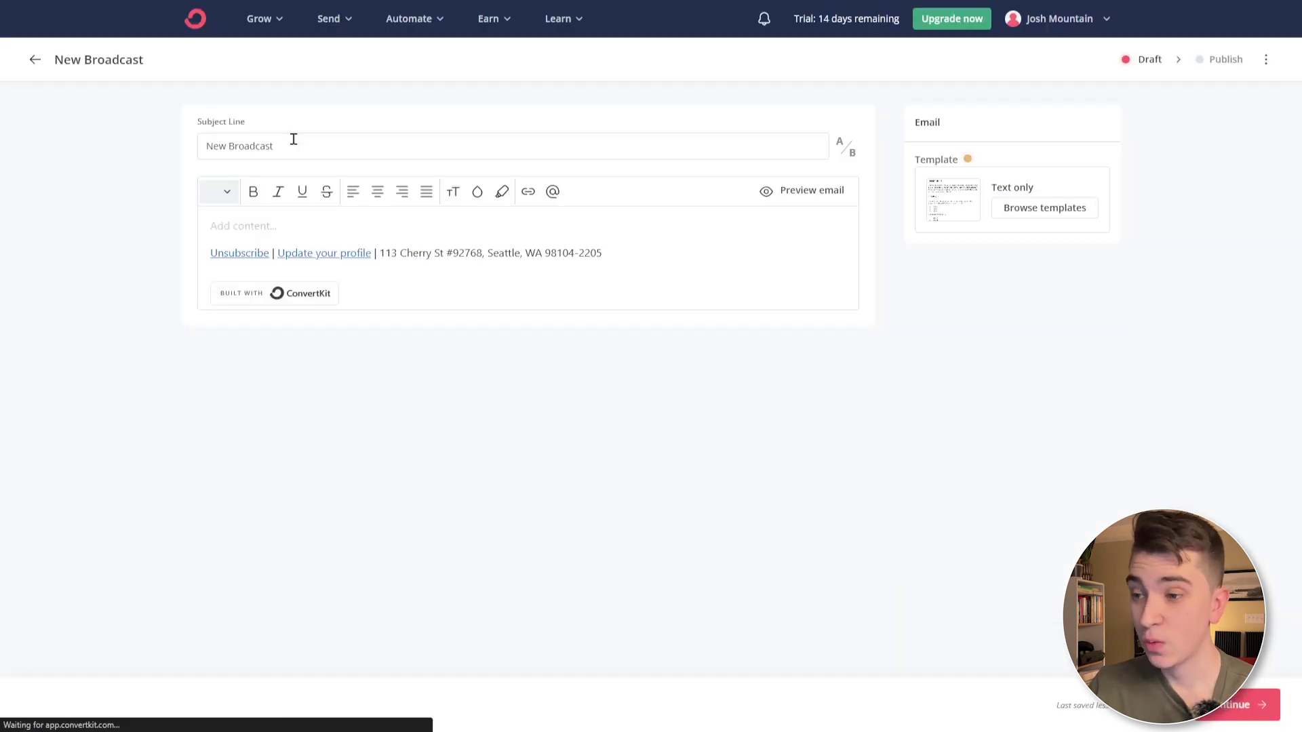
triple_click(294, 139)
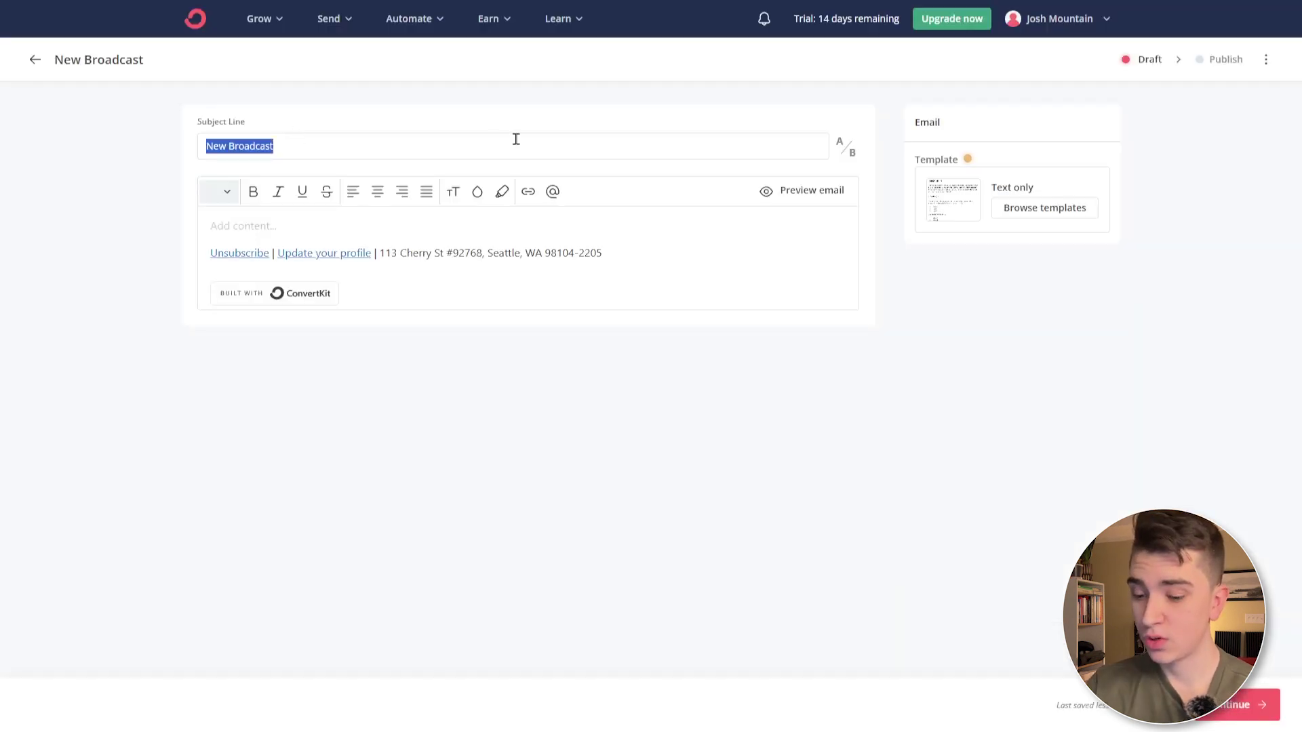
text(Josh Has A New Newsletter!!)
triple_click(349, 148)
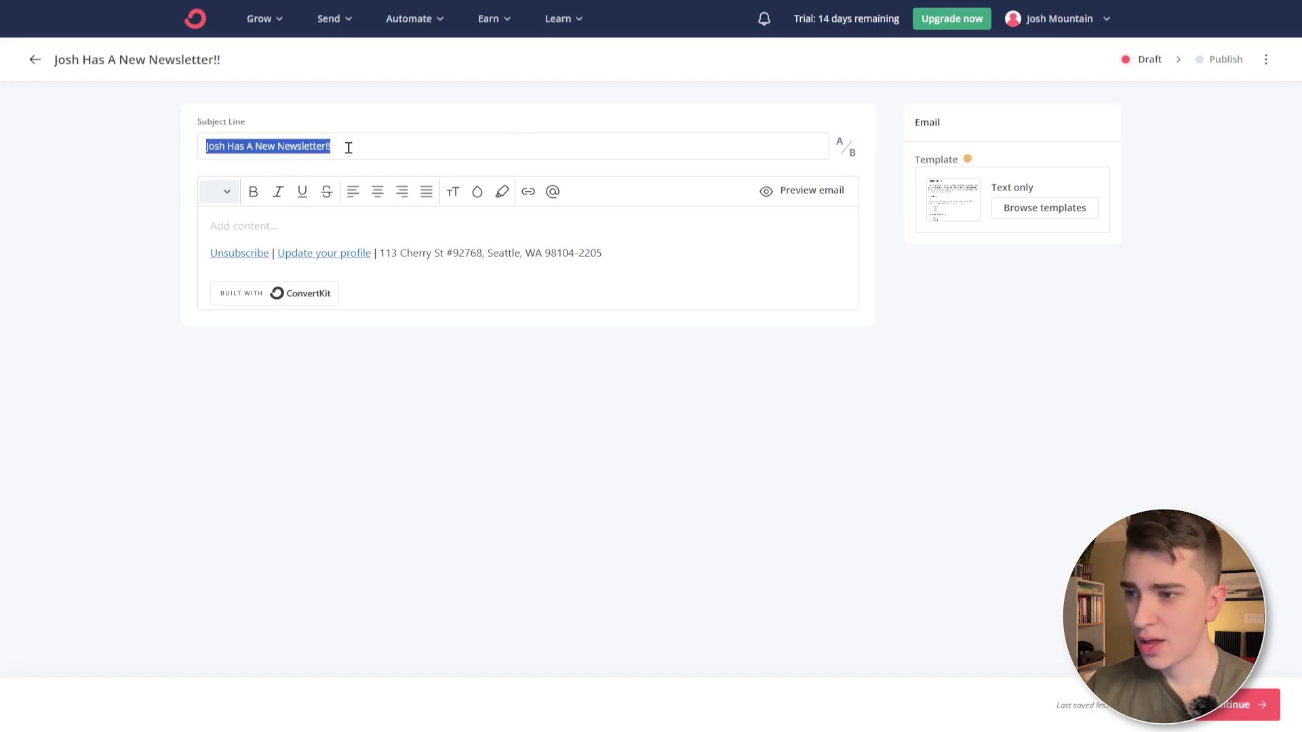
- Add the bold, underlined body line 'I am so excited to have a new newsletter!!' followed by a new paragraph
click(335, 220)
text(I)
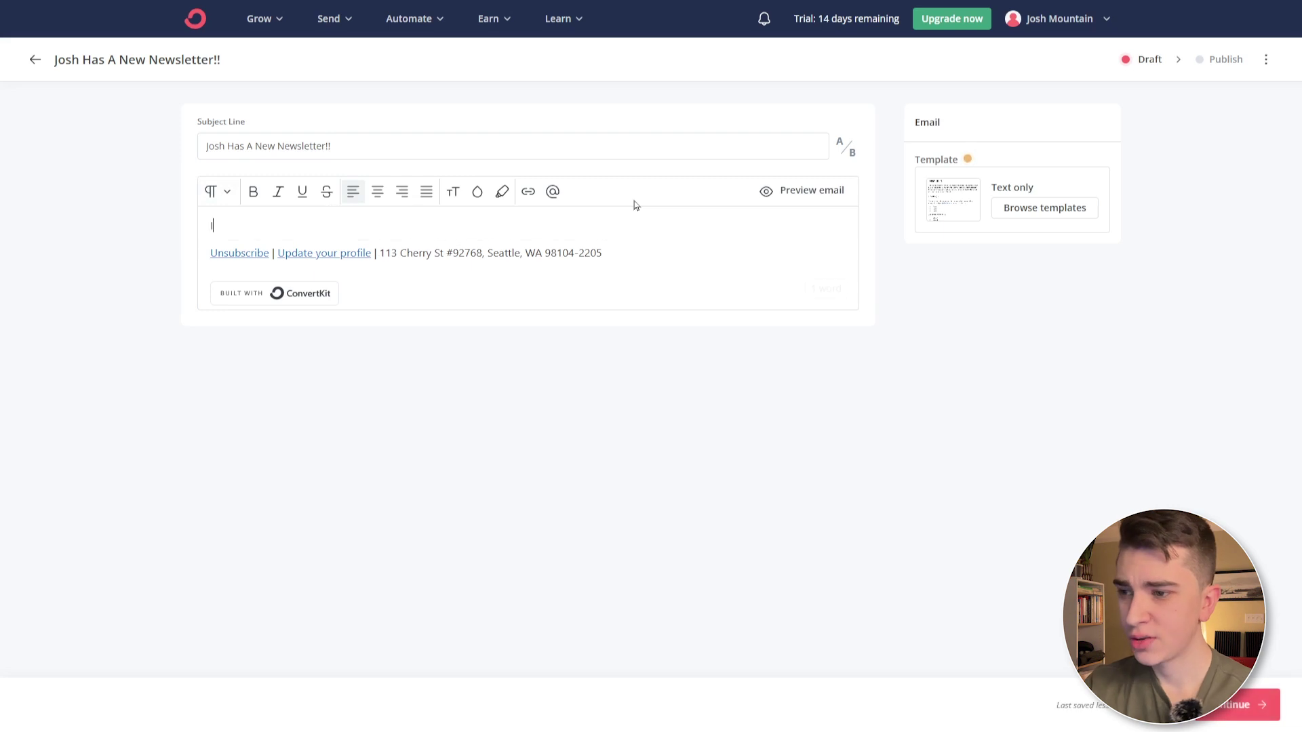
text( am so excited to have a new newsletter!!)
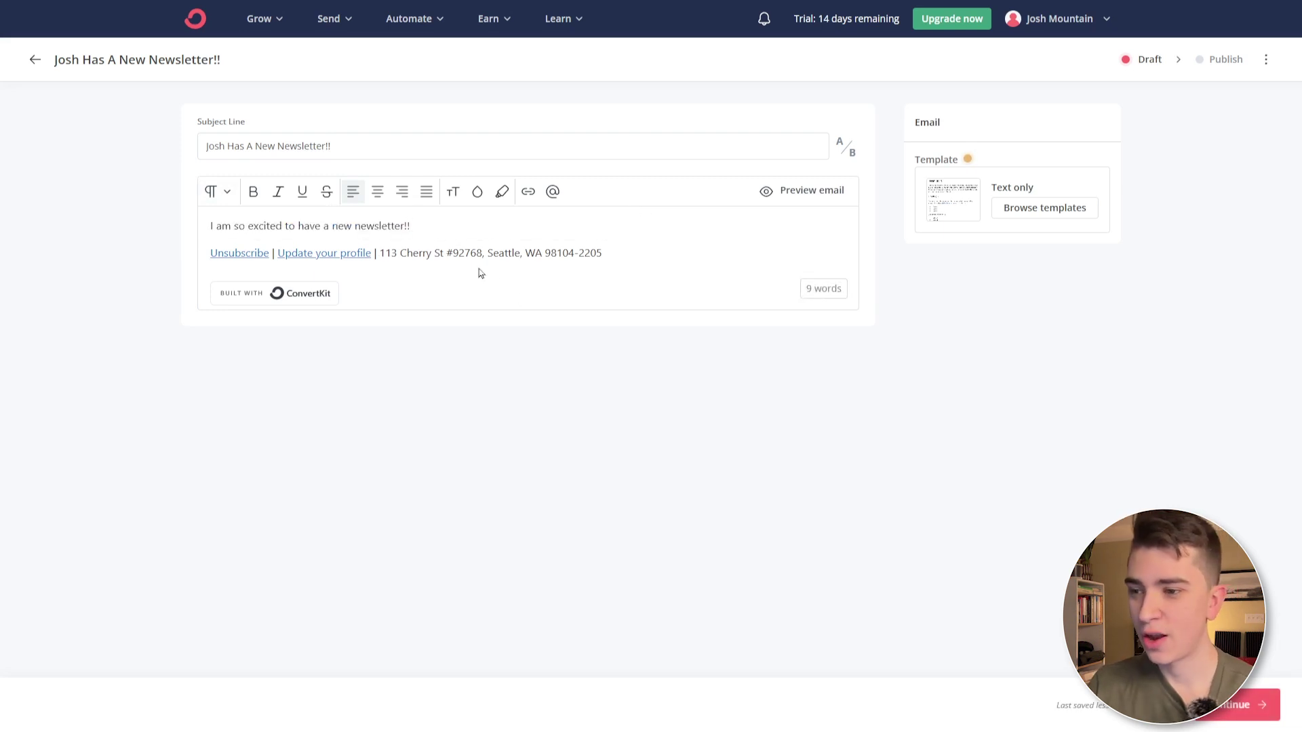
triple_click(303, 225)
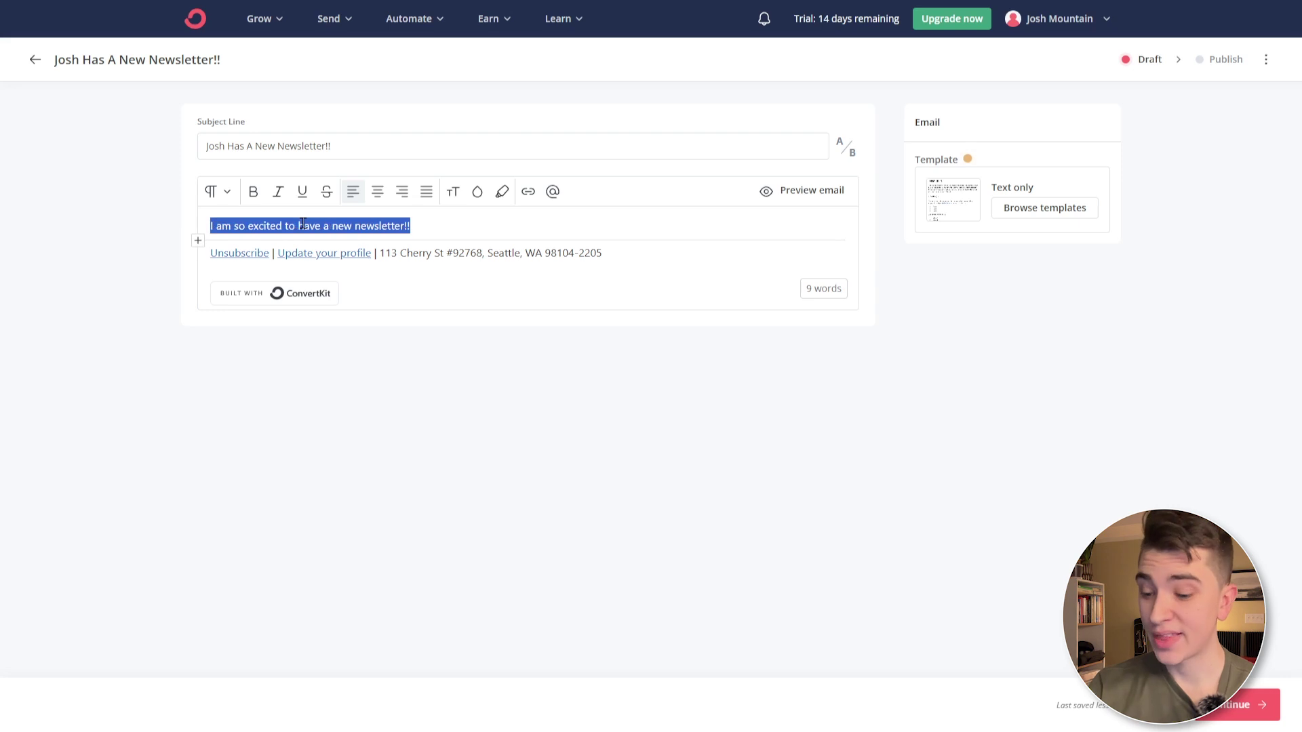
click(256, 195)
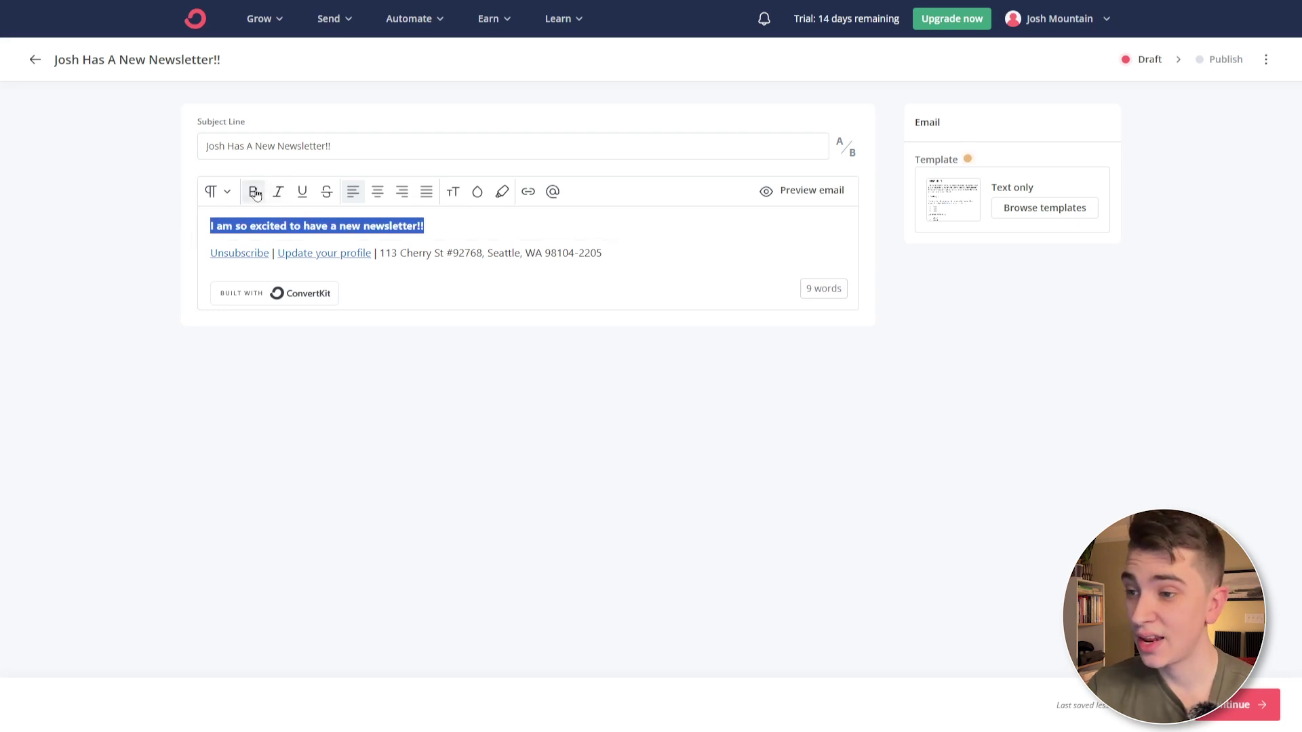
click(303, 193)
click(462, 218)
key(Return)
key(Return)
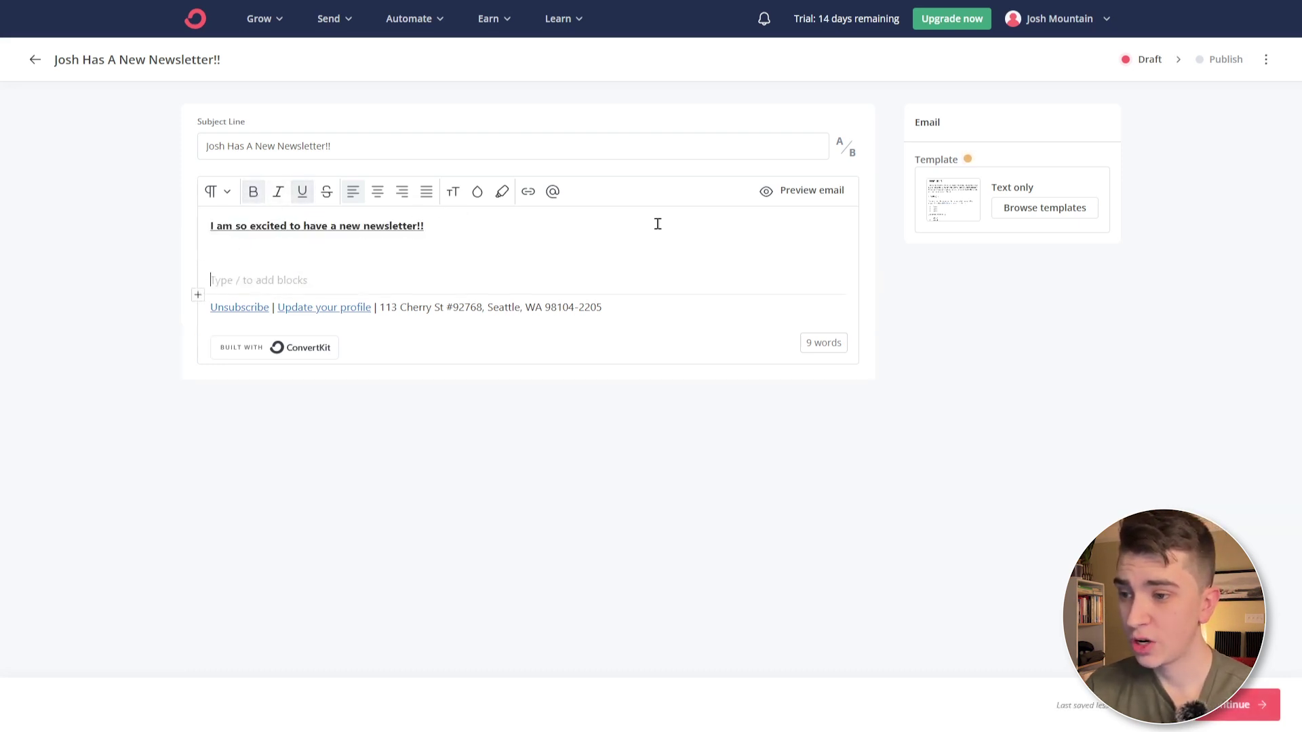
- Insert a Commerce Product block via the '/' block menu, removing an earlier stray slash
click(382, 253)
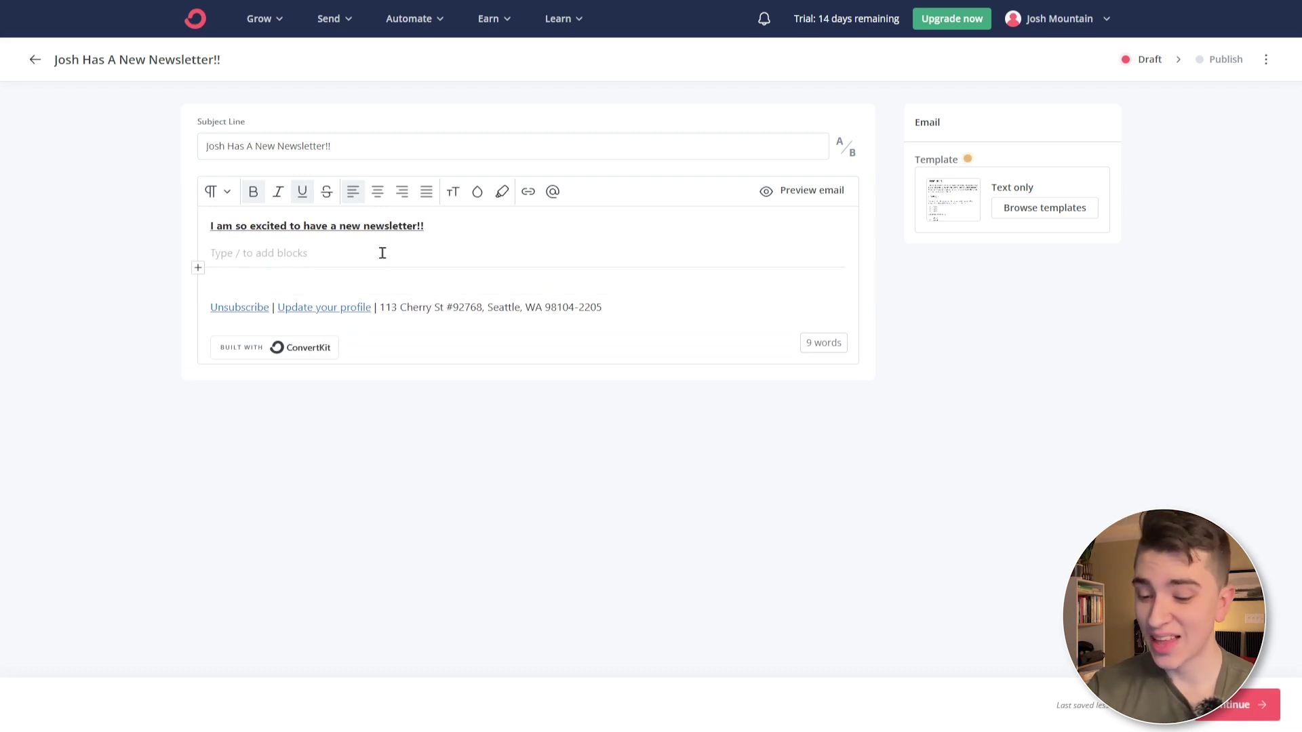
text(/)
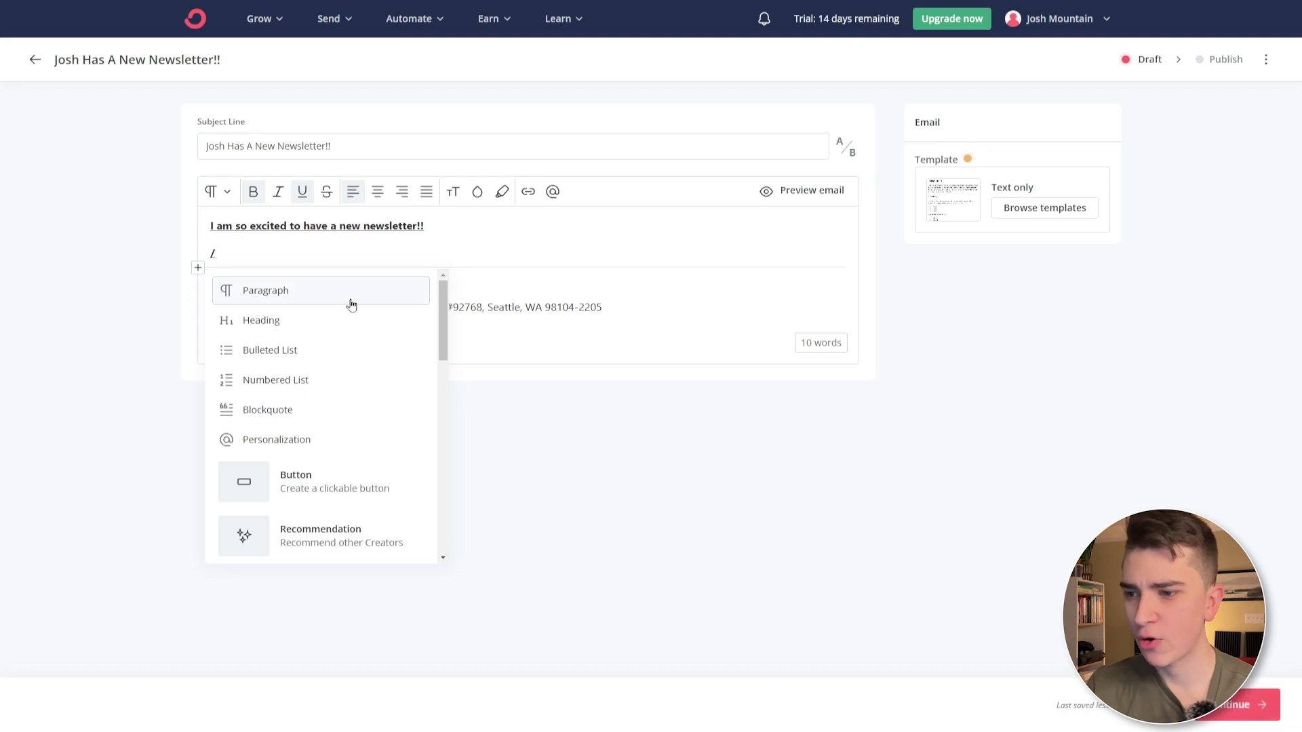
scroll(444, 354, down, 3)
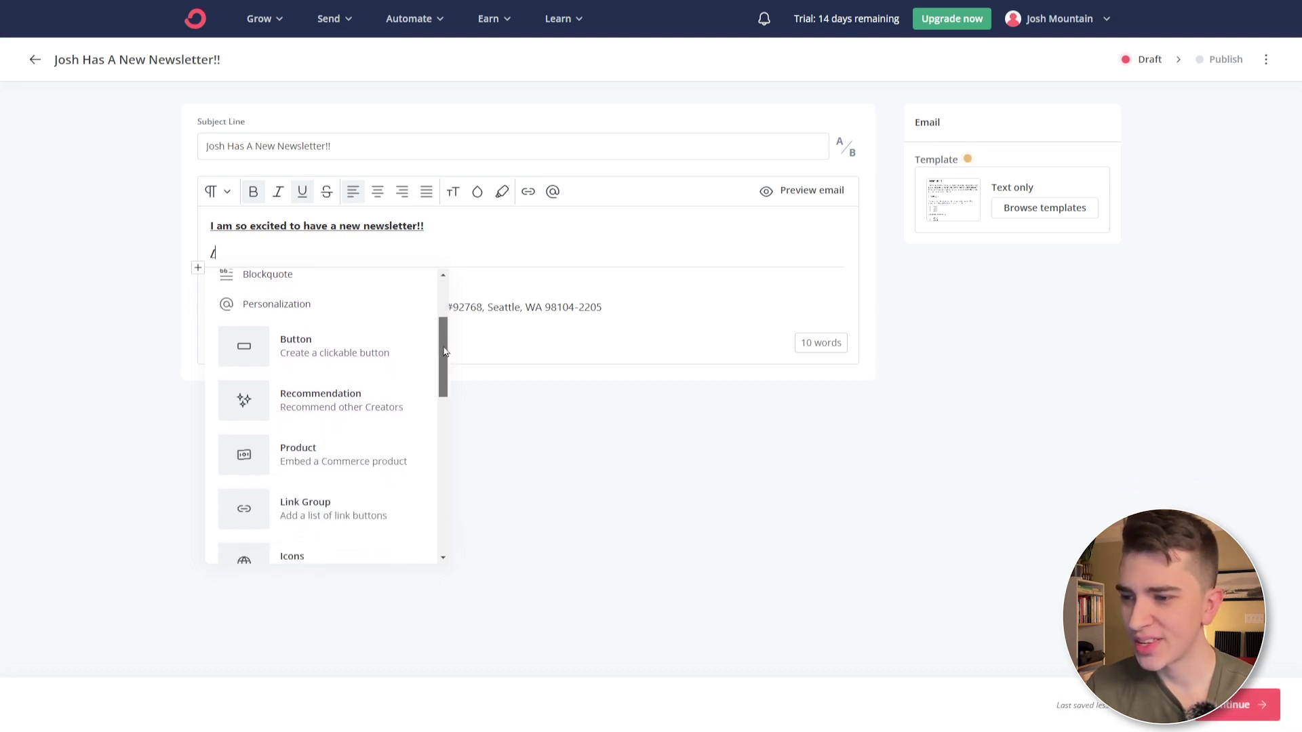
drag(444, 355, 436, 525)
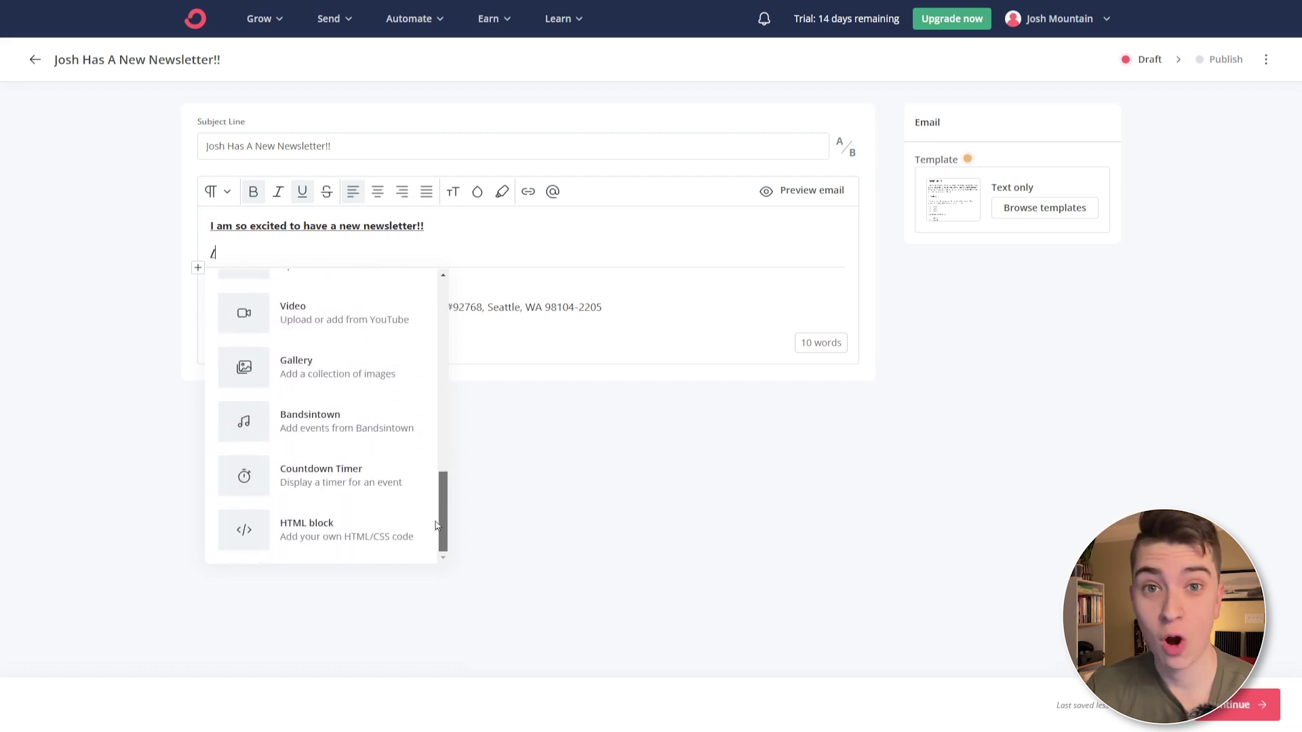
key(Escape)
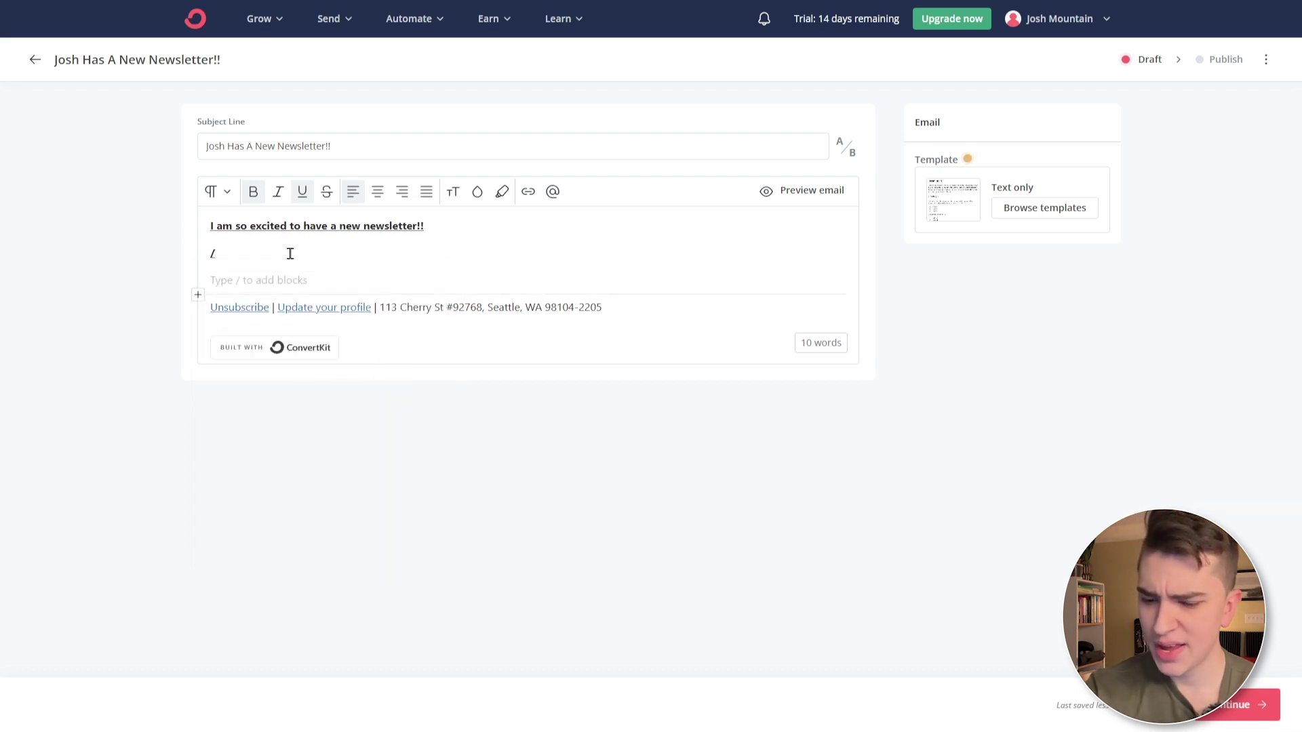
key(BackSpace)
key(BackSpace)
text(/)
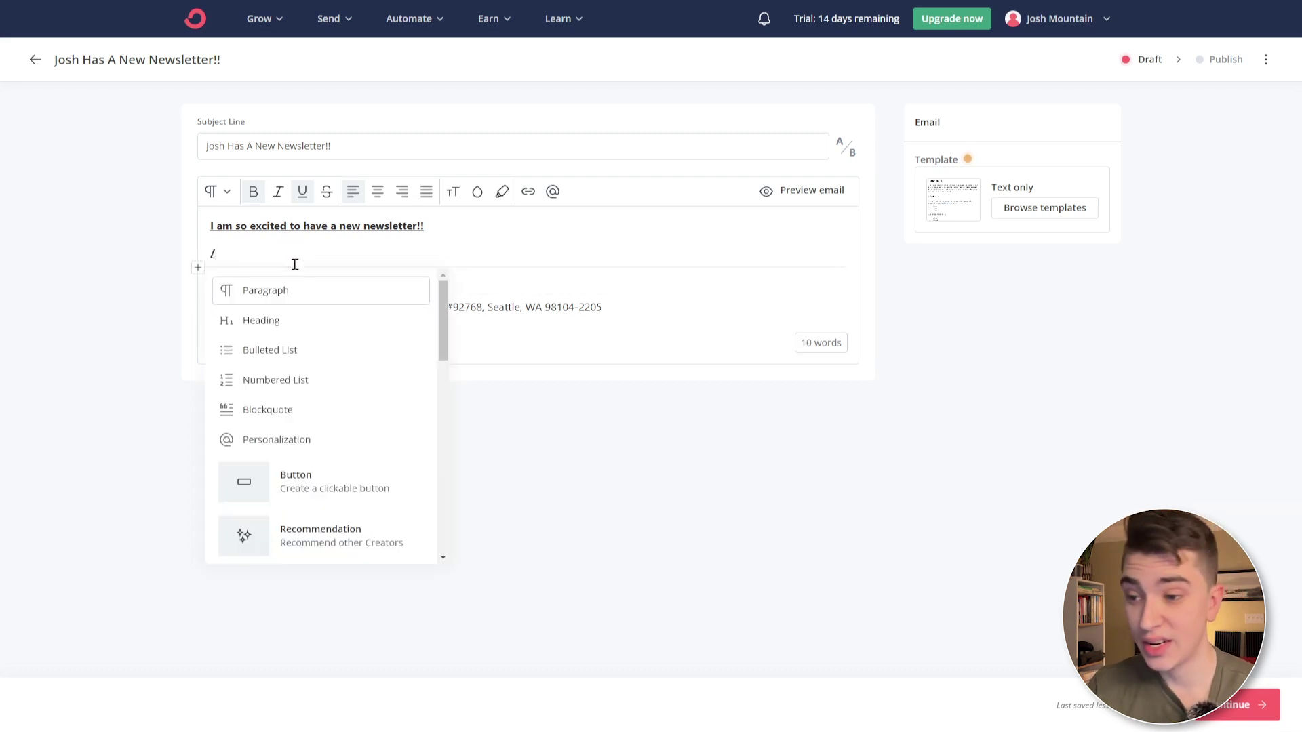
scroll(360, 339, down, 4)
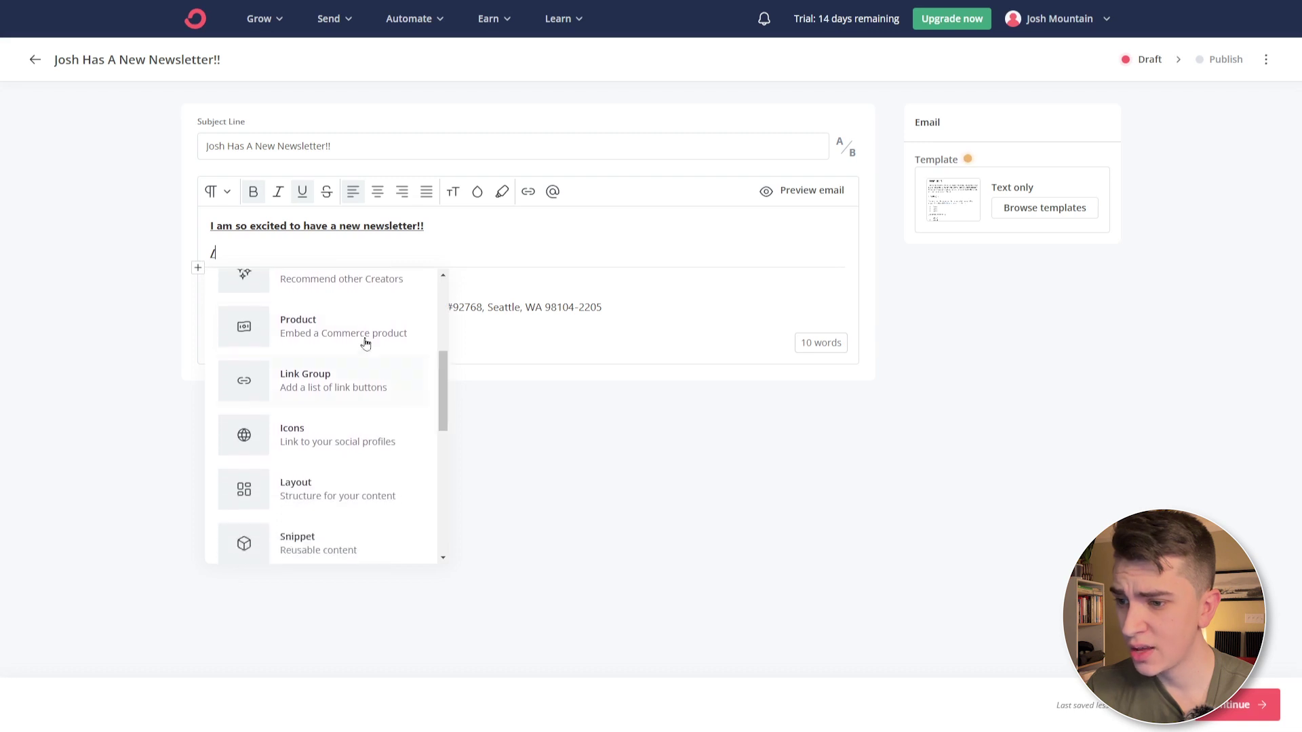
click(360, 339)
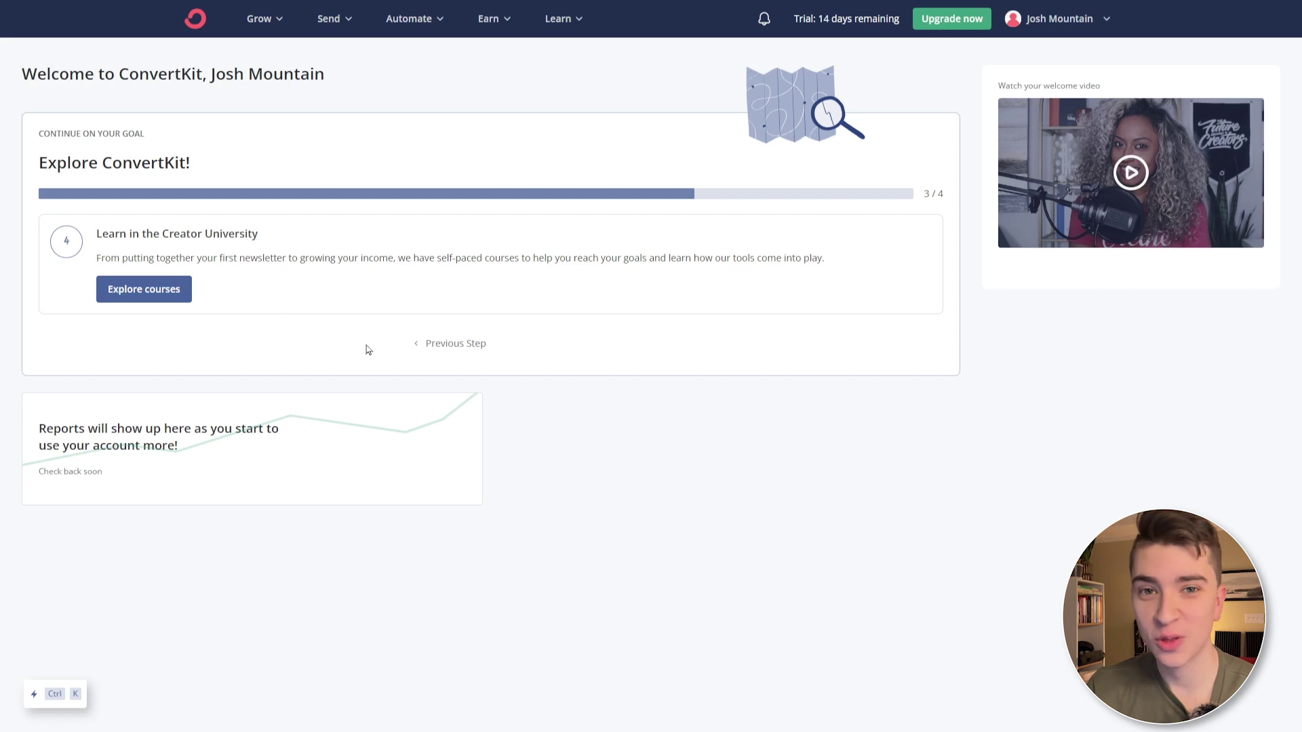
- Browse the Creator University courses, then bring up the Grow menu with Subscribers and Landing Pages & Forms
click(152, 296)
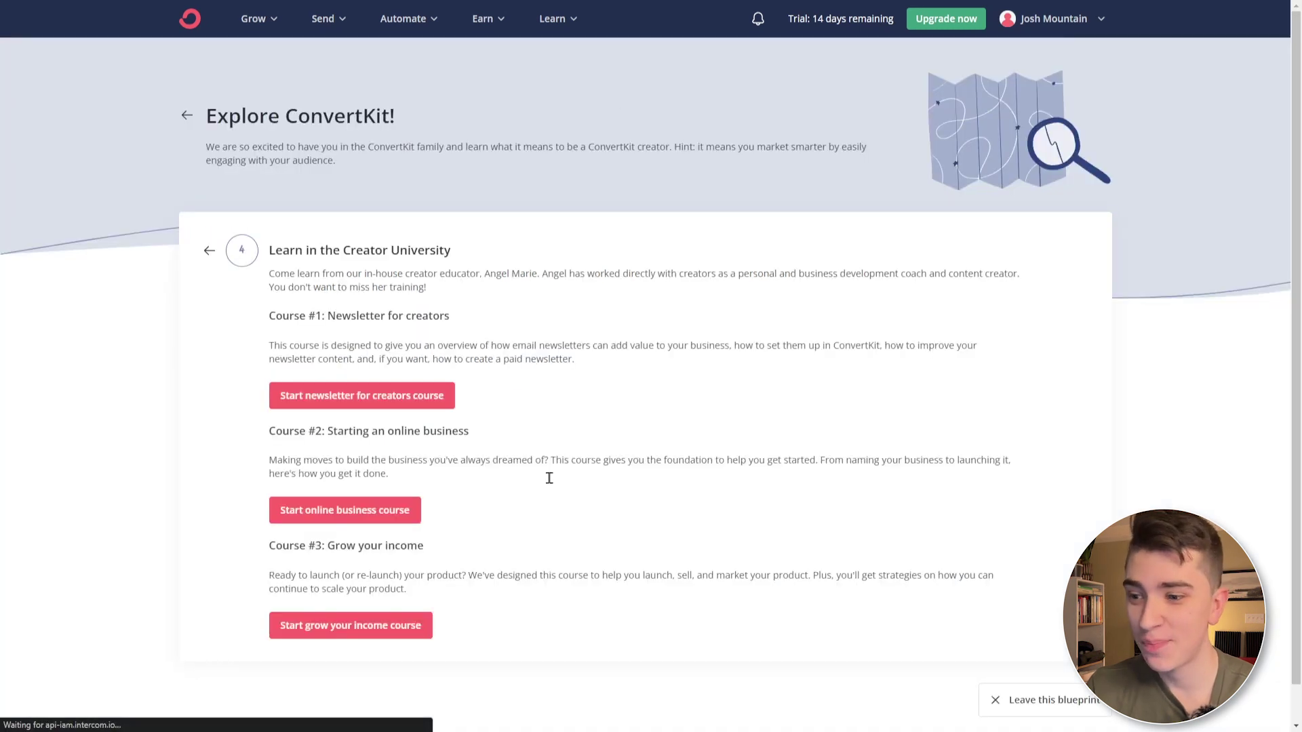
scroll(380, 434, down, 1)
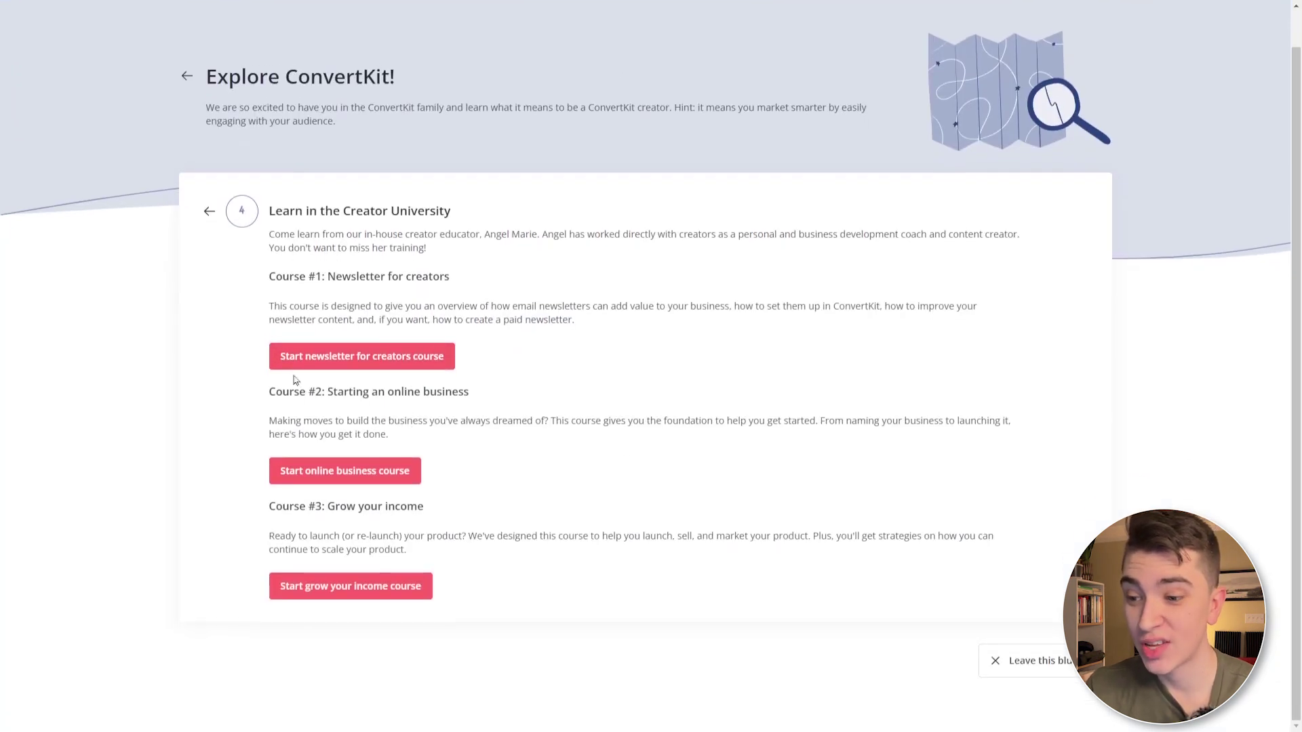
scroll(573, 638, up, 1)
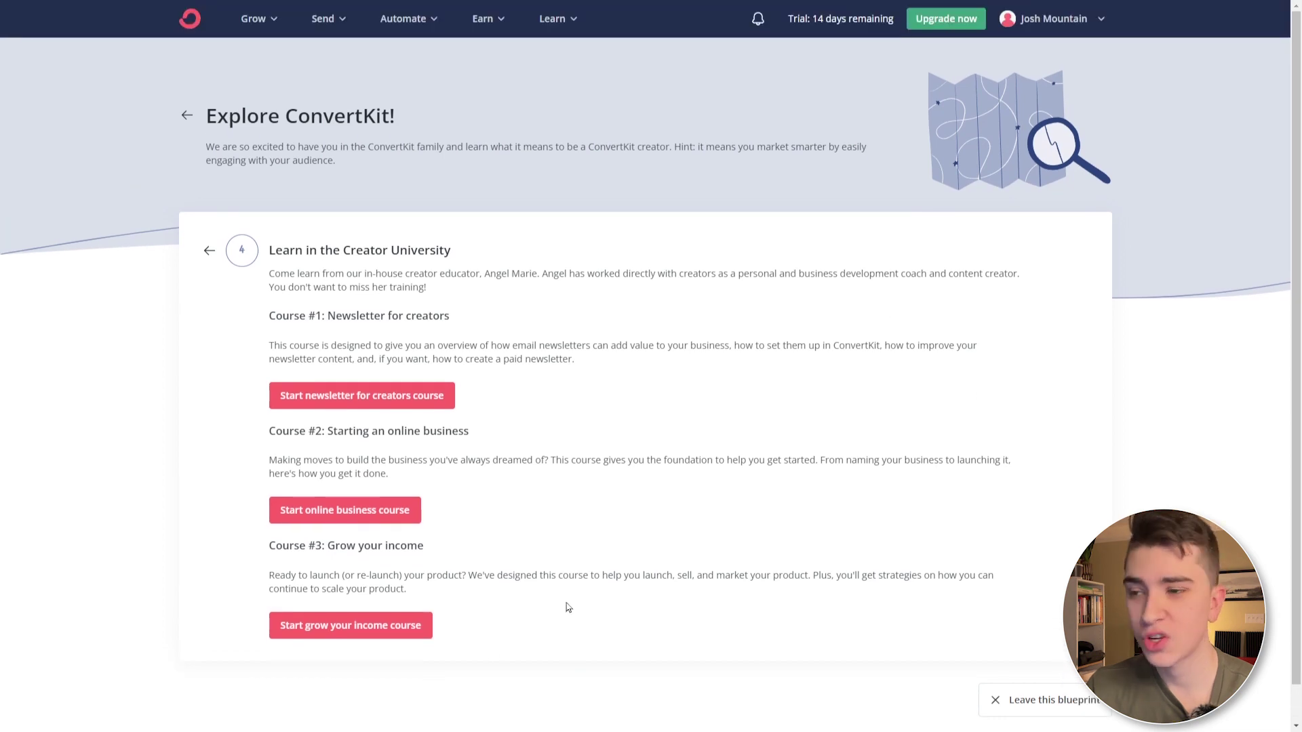
click(261, 19)
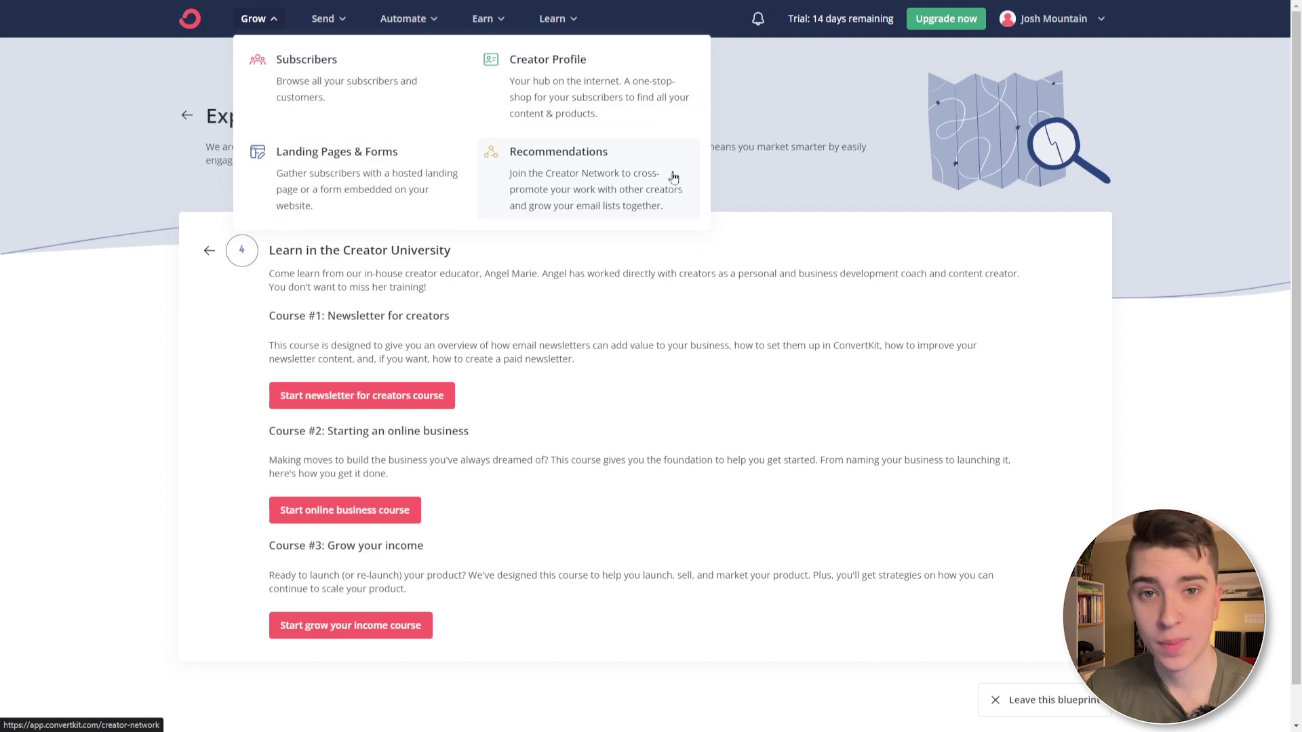
- On the Subscribers page, use Add Subscribers to create a tag named new_subscribers
click(412, 60)
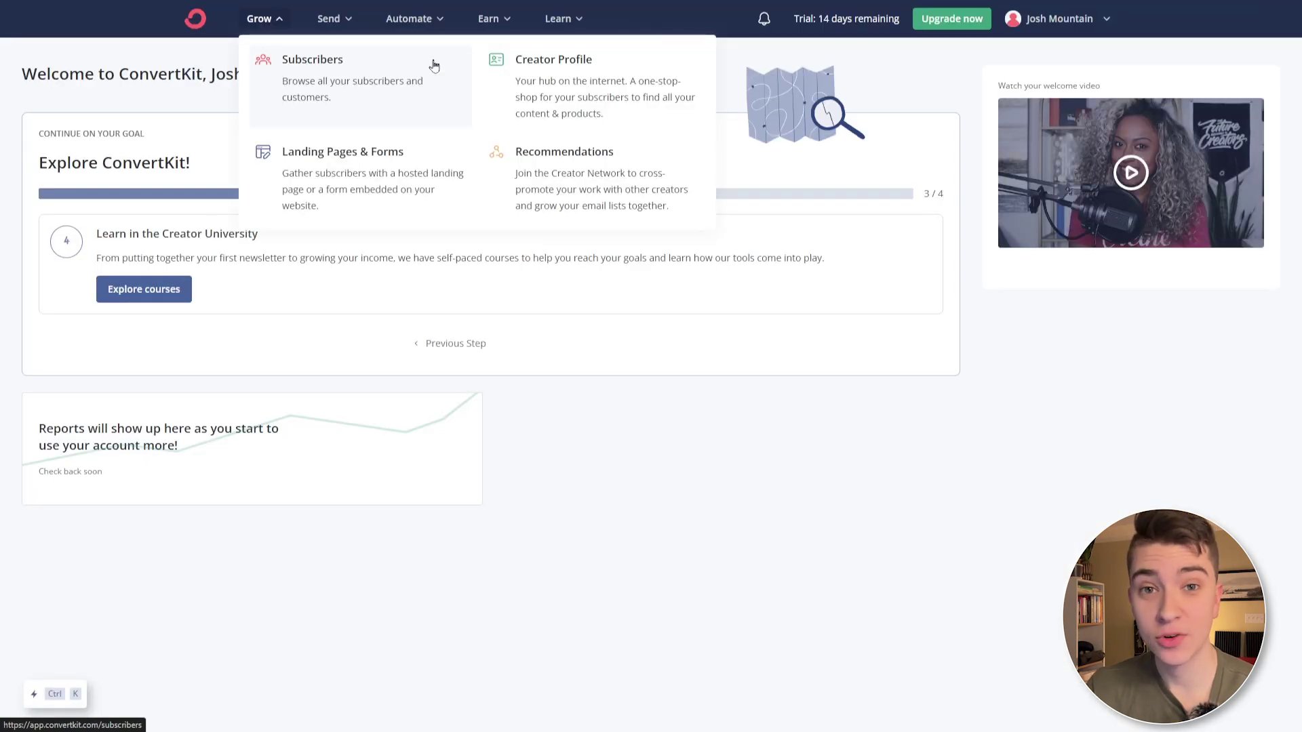
click(433, 62)
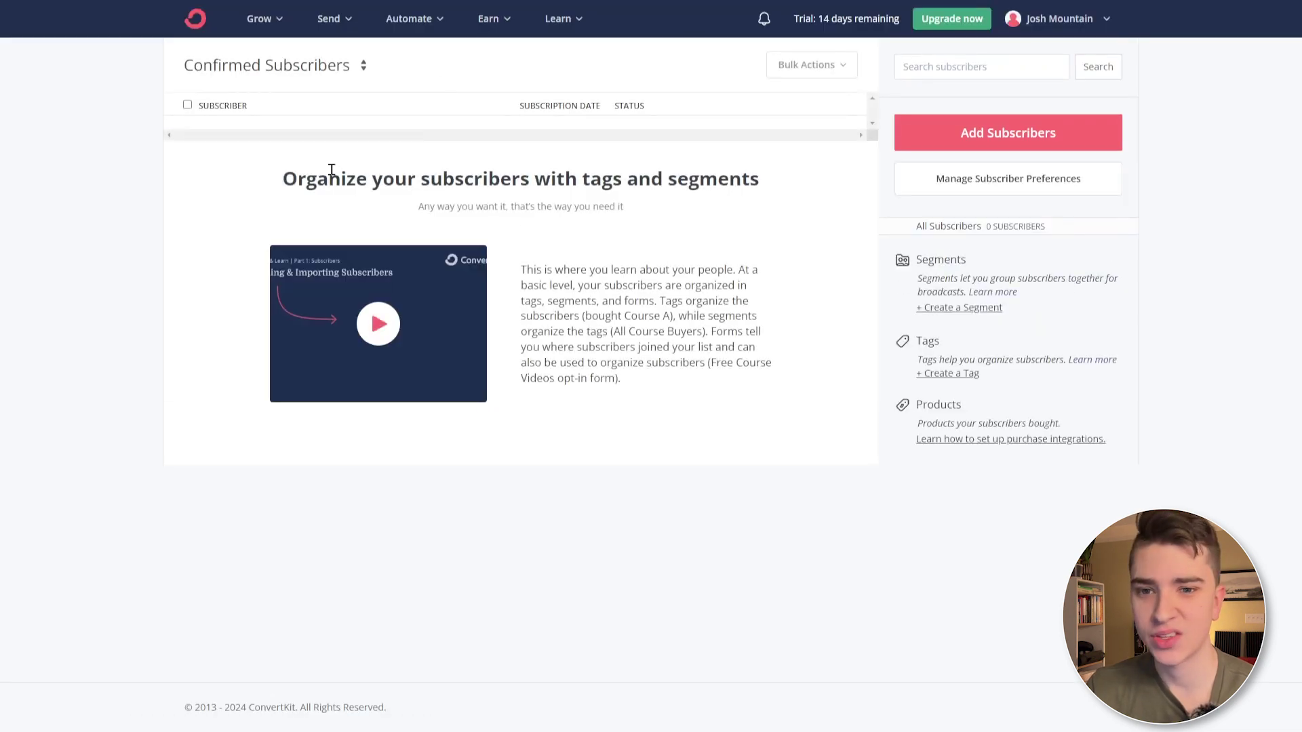
click(943, 133)
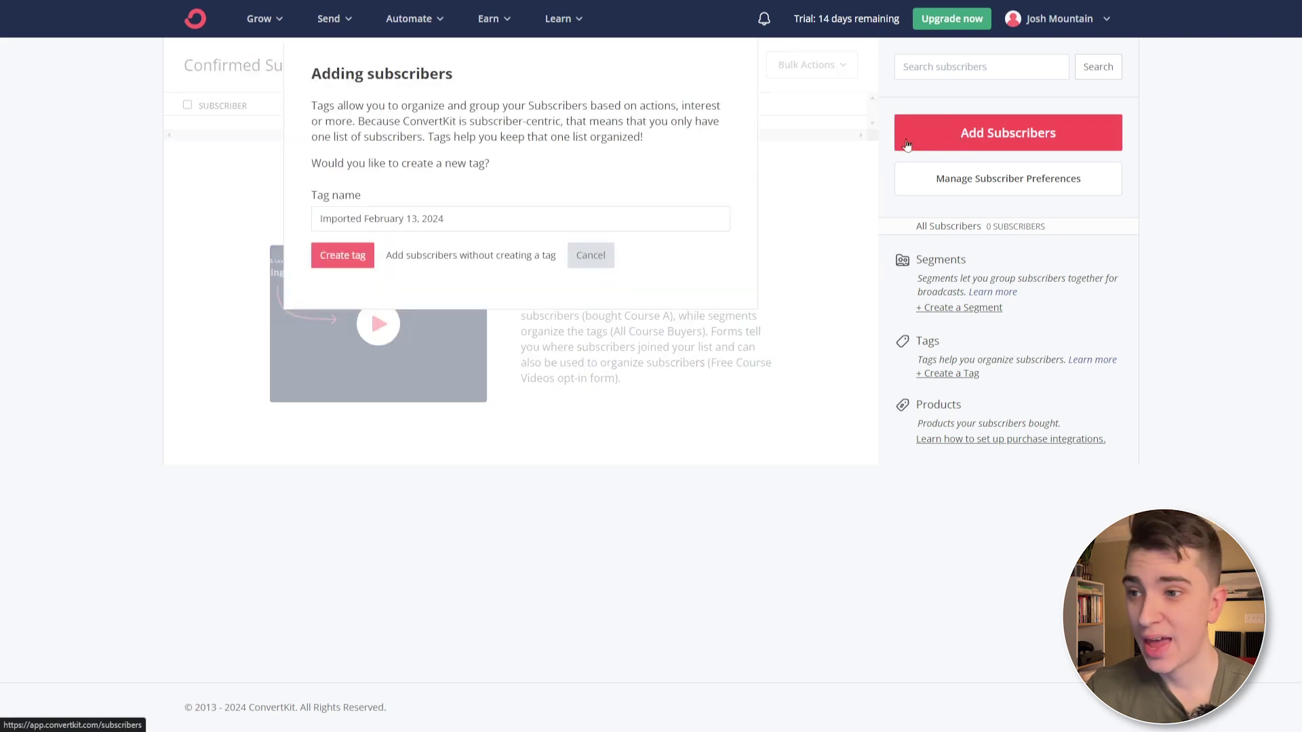
drag(310, 108, 482, 164)
click(478, 163)
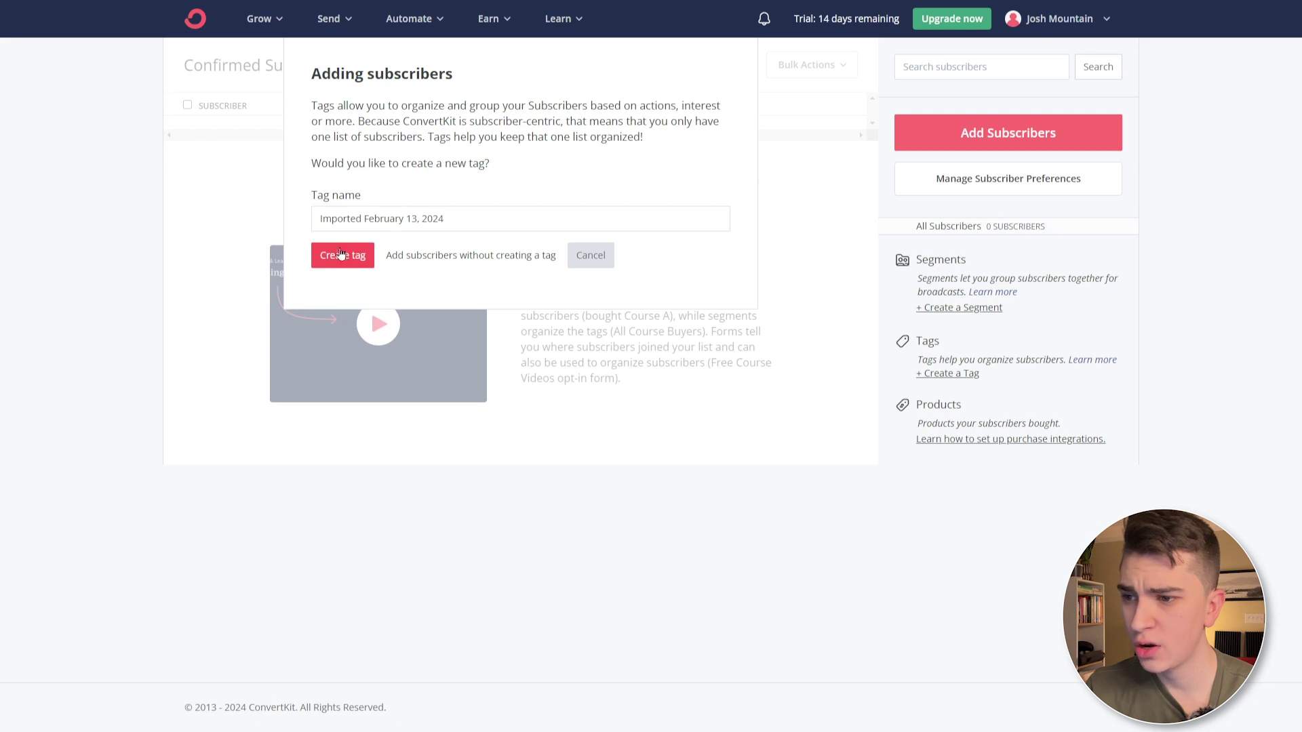
triple_click(523, 216)
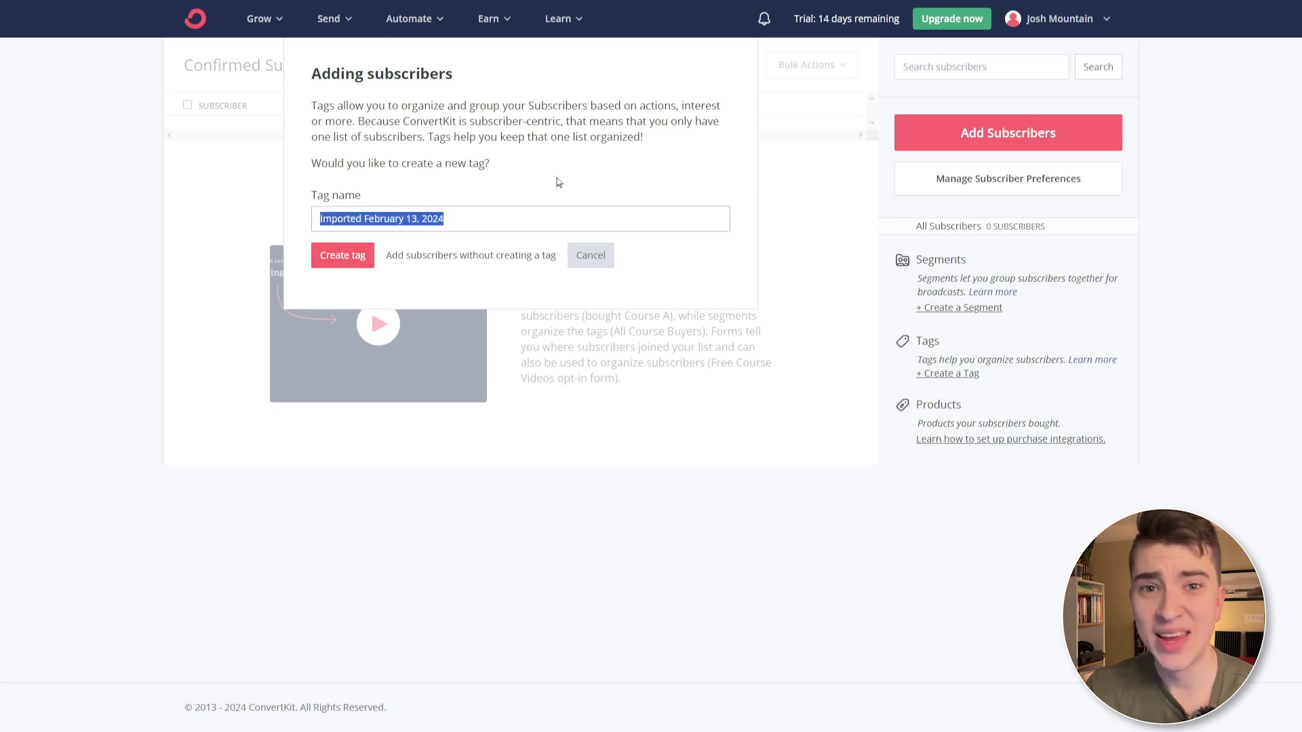
key(BackSpace)
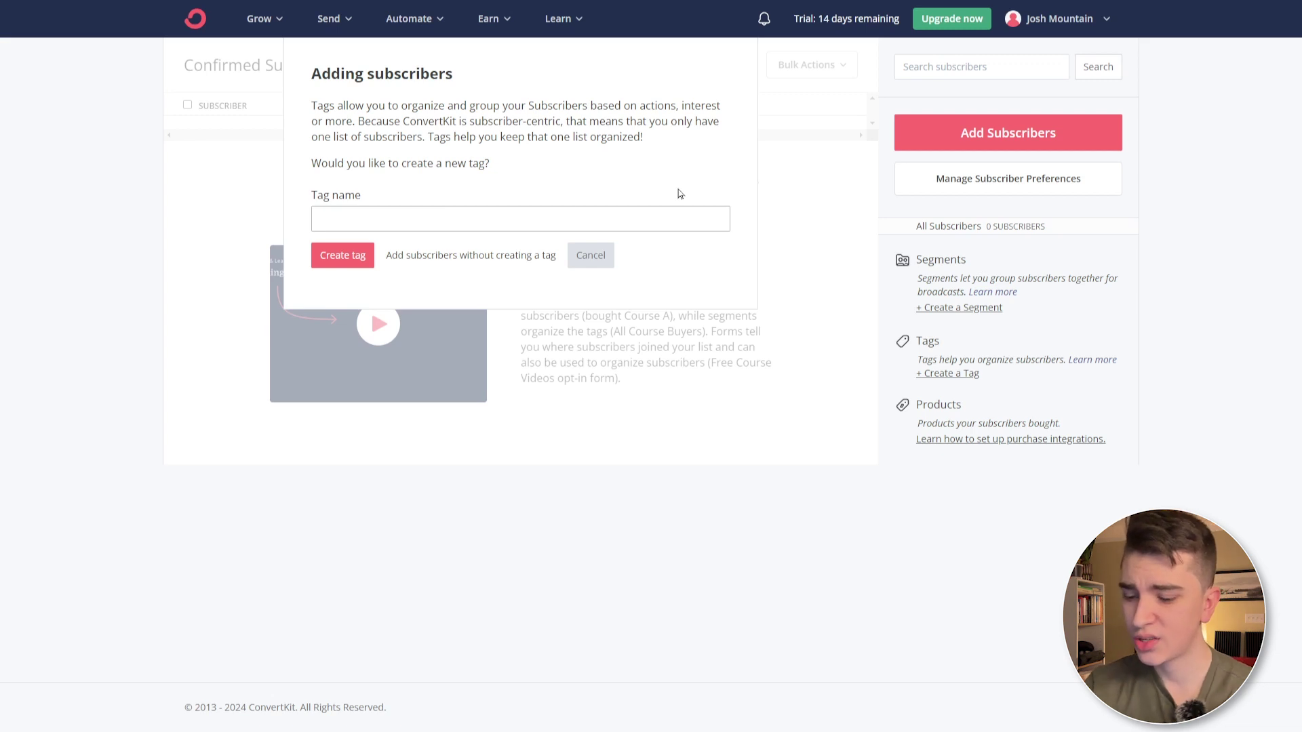
text(new)
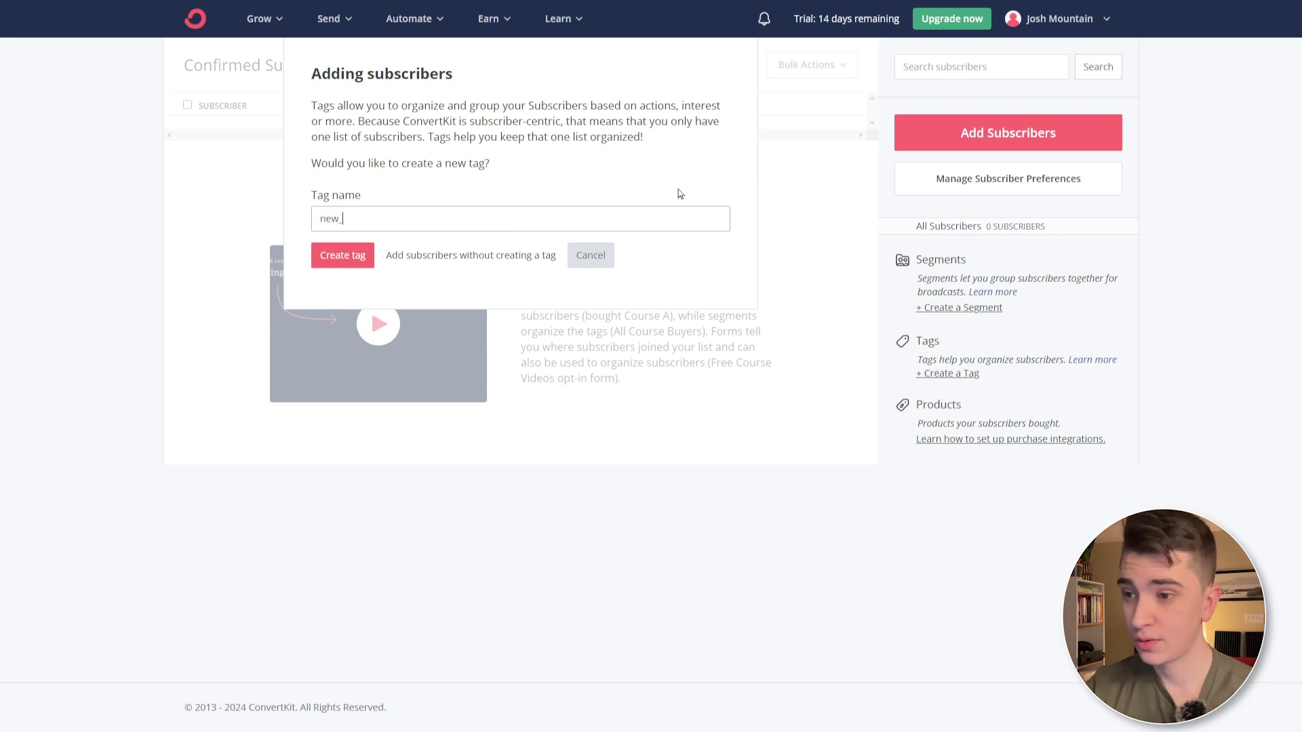
text(_subscribers)
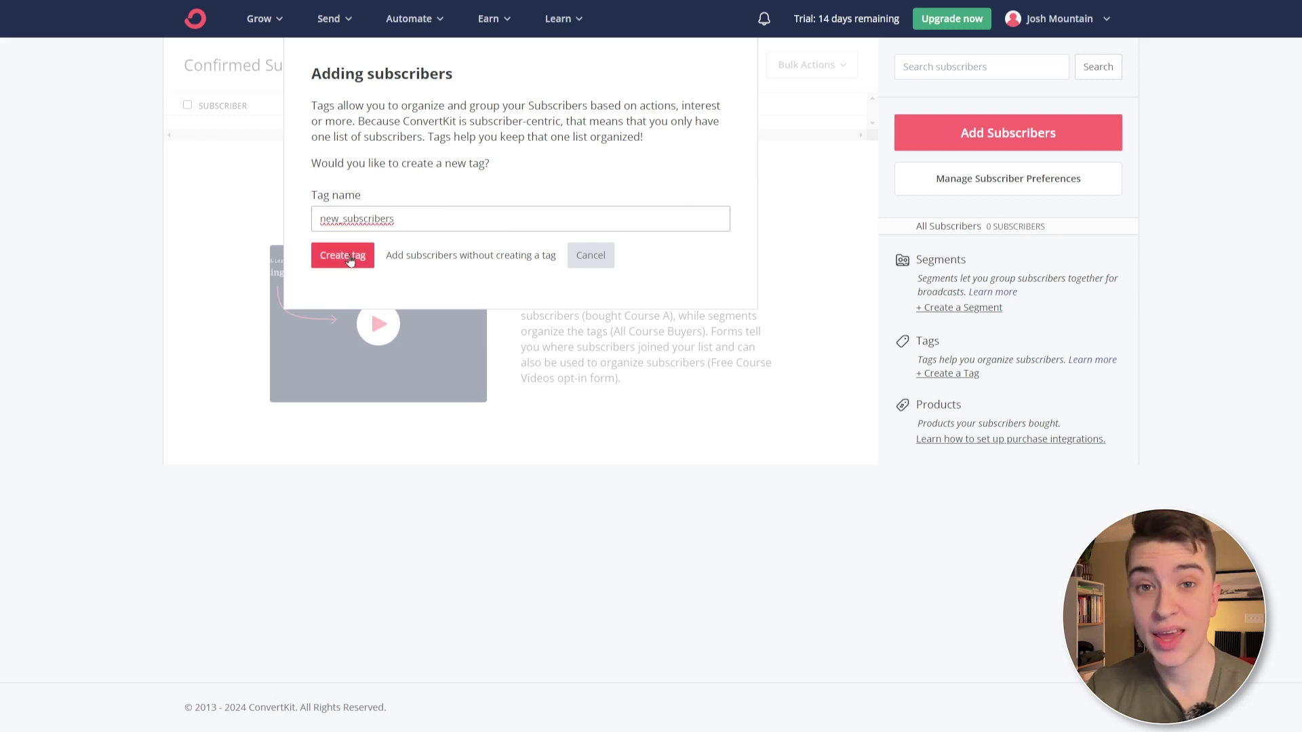
click(345, 256)
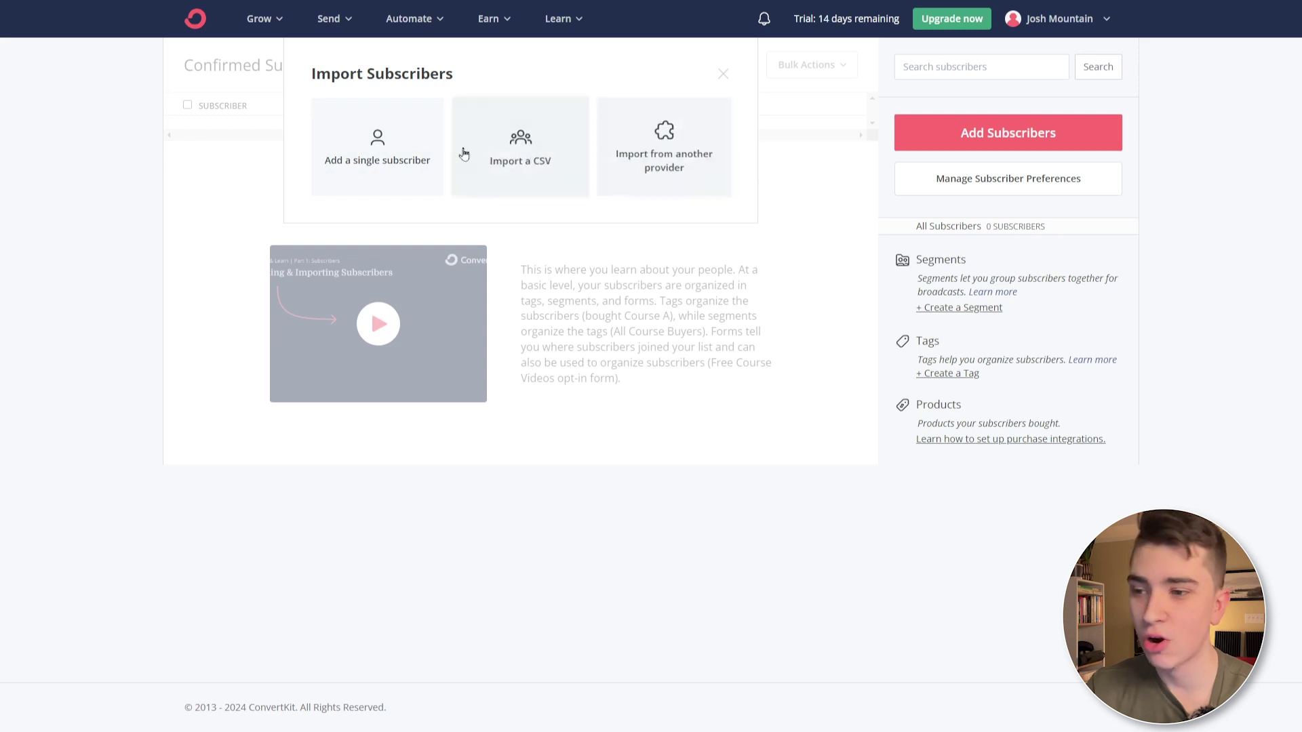
- Add a single subscriber manually with a first name and a test e-mail address, tagged new_subscribers
click(401, 170)
click(411, 190)
text(Josh)
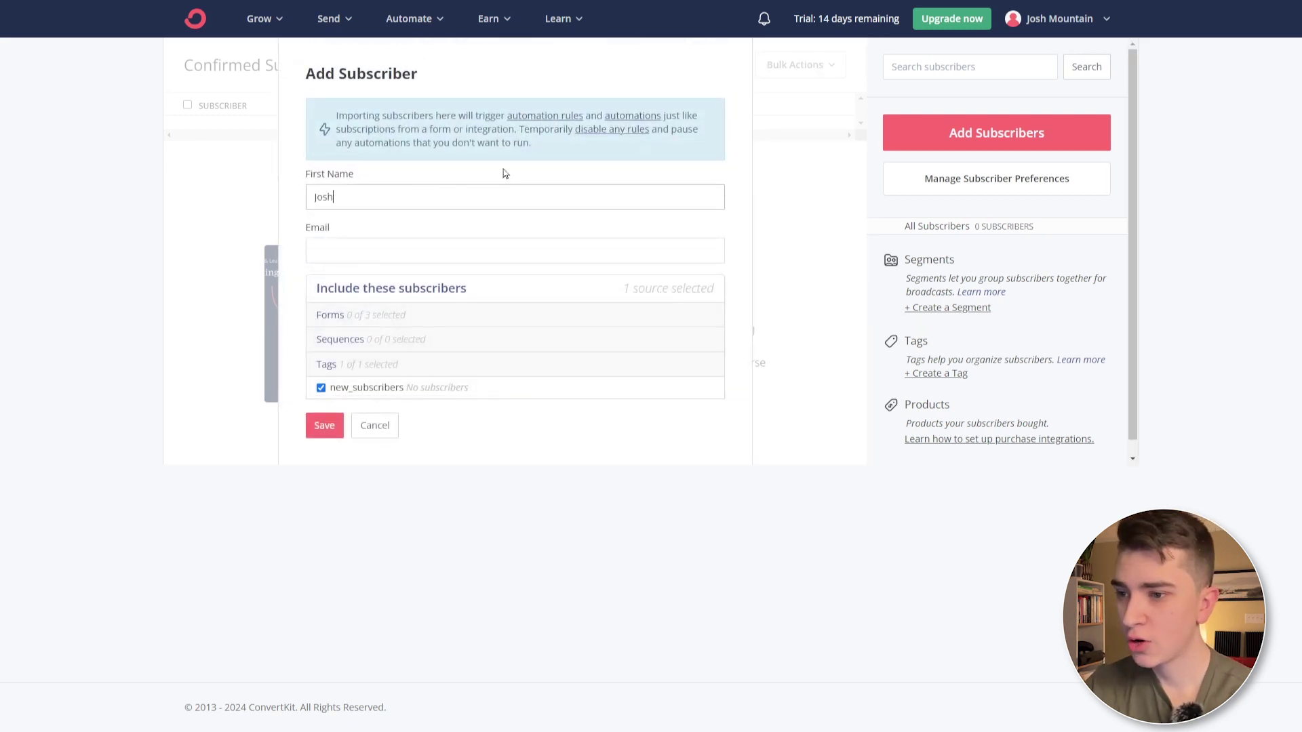
key(Tab)
text(test@)
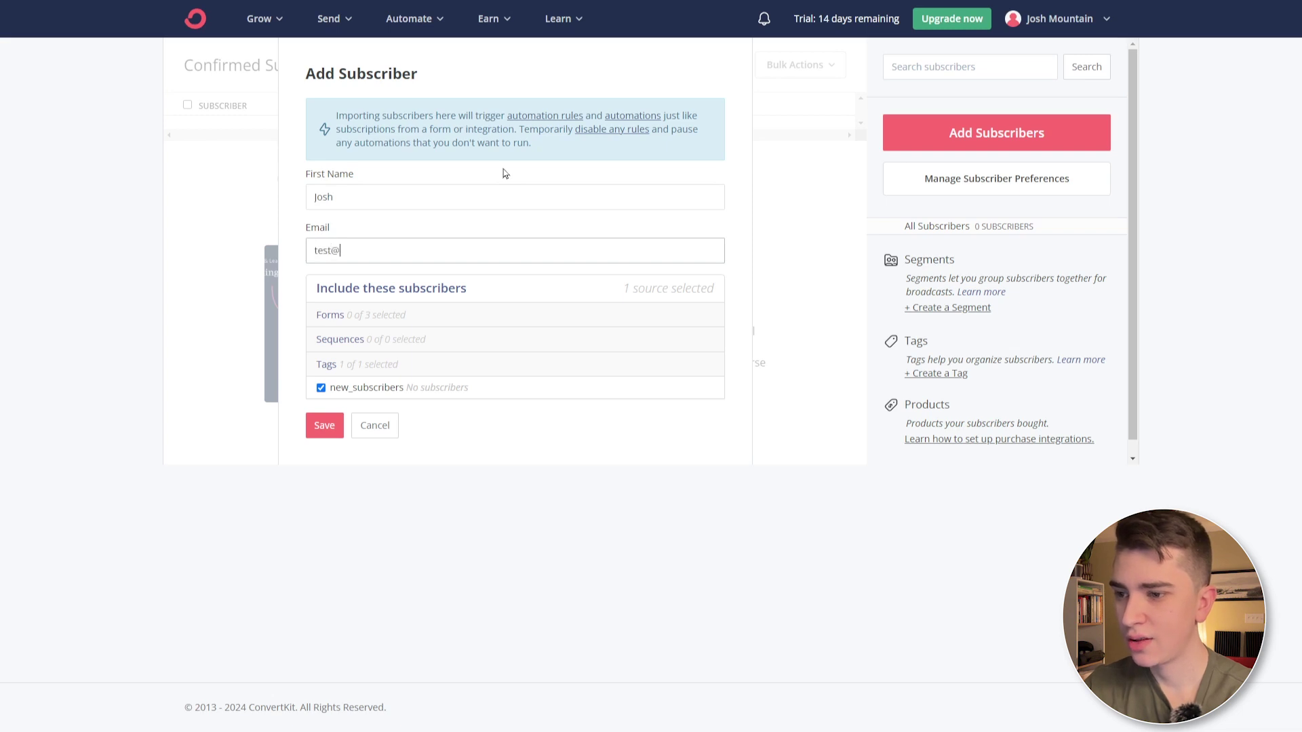
text(email.com)
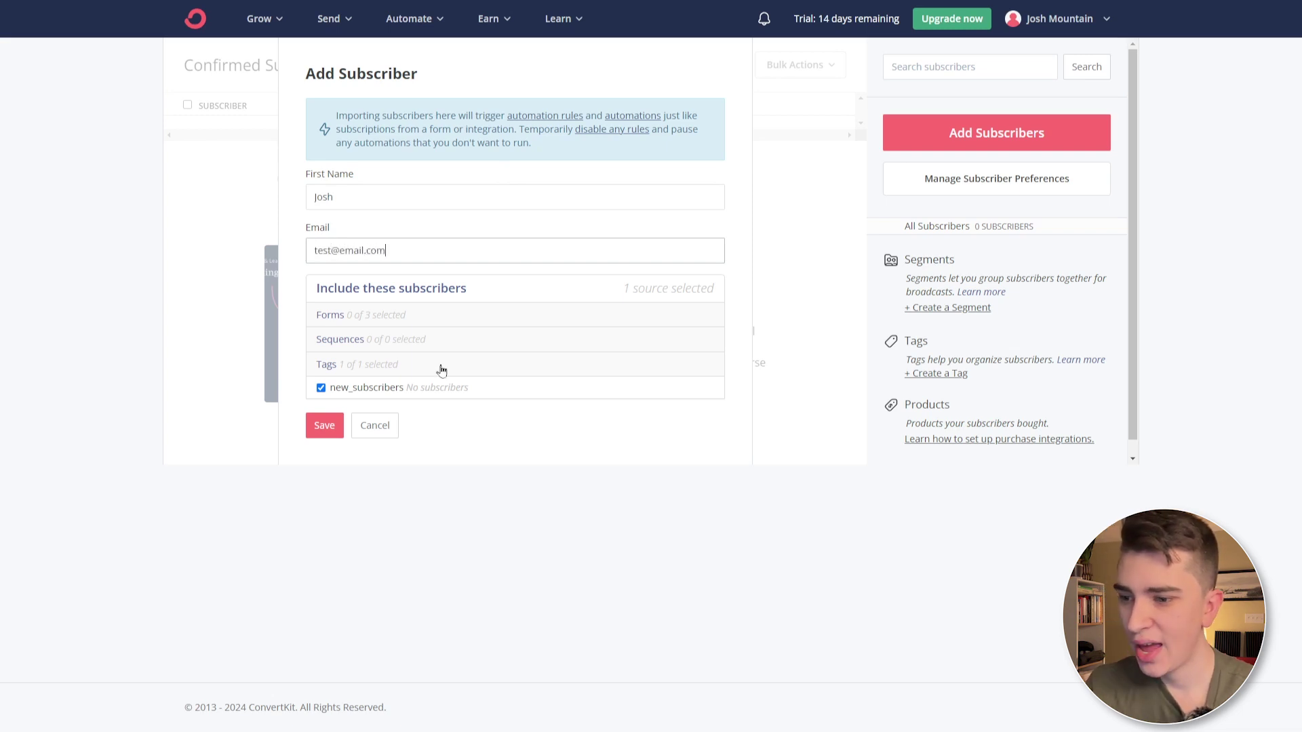
click(325, 427)
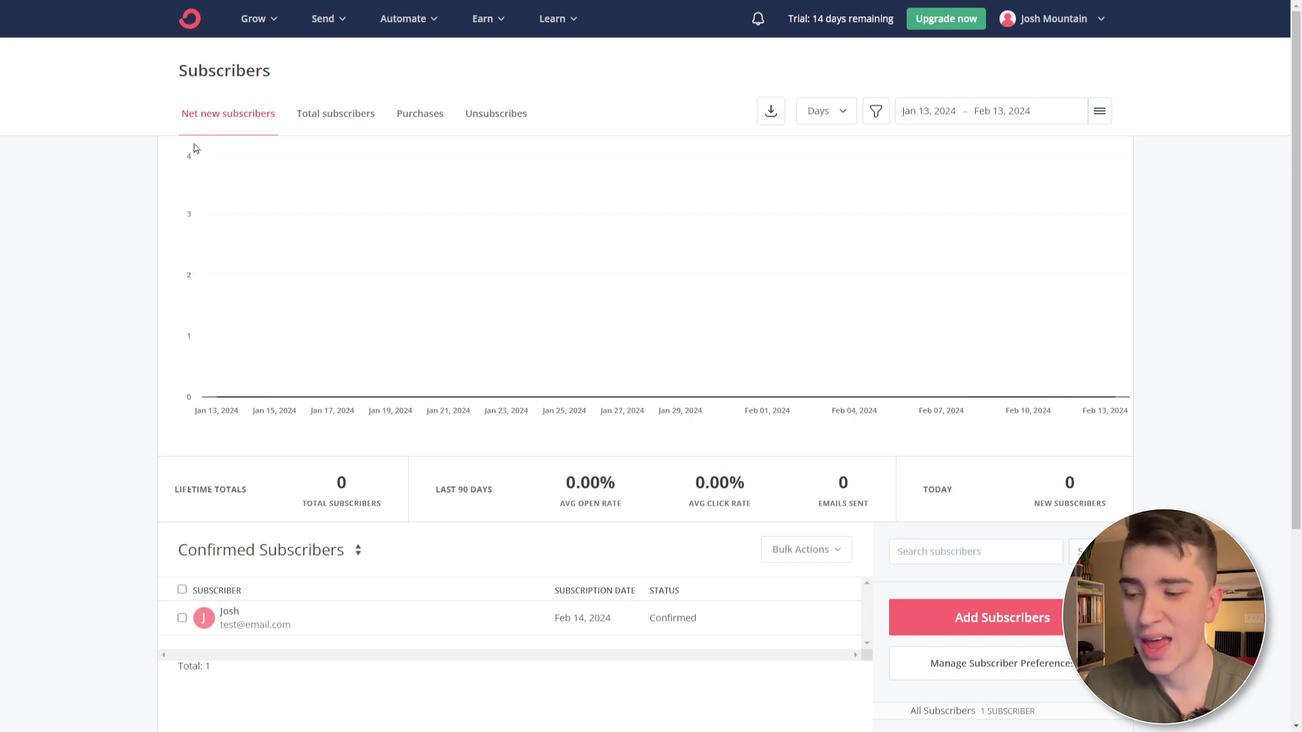
- Open the test subscriber's profile from the list and view its Email History
scroll(464, 376, down, 4)
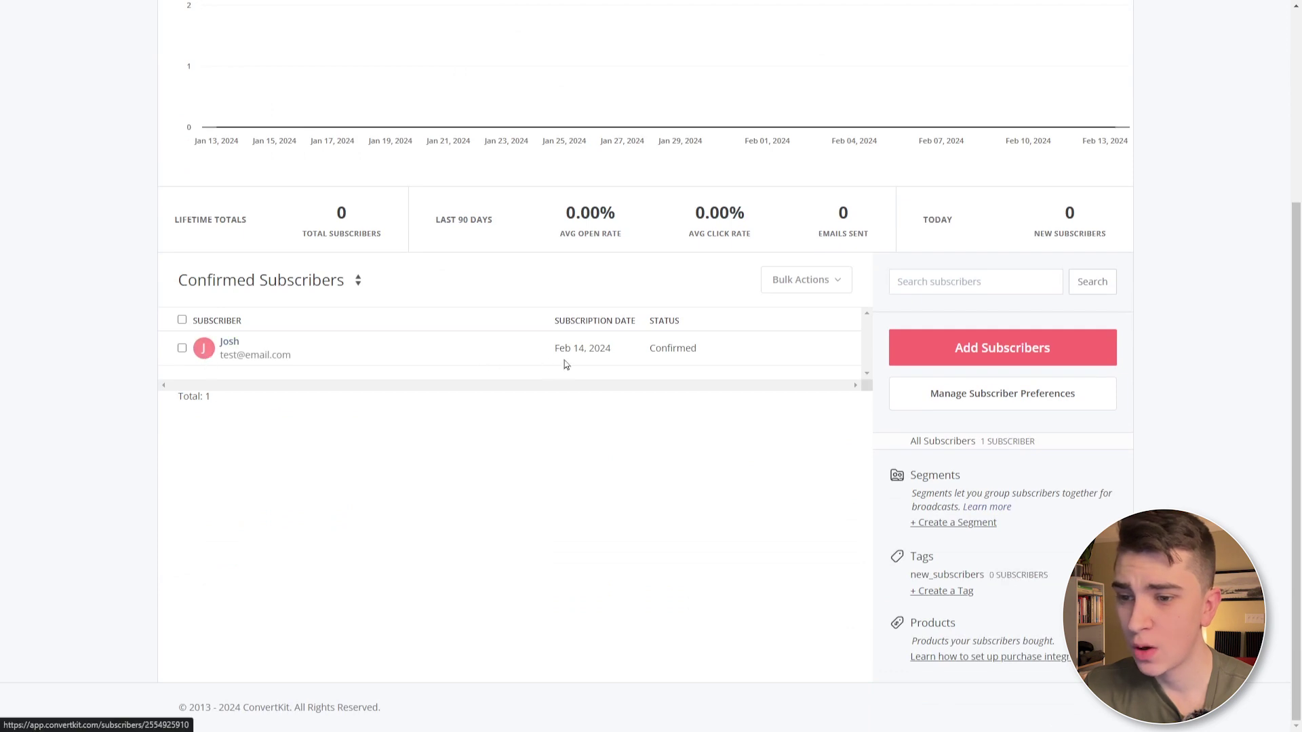
mouse_move(587, 355)
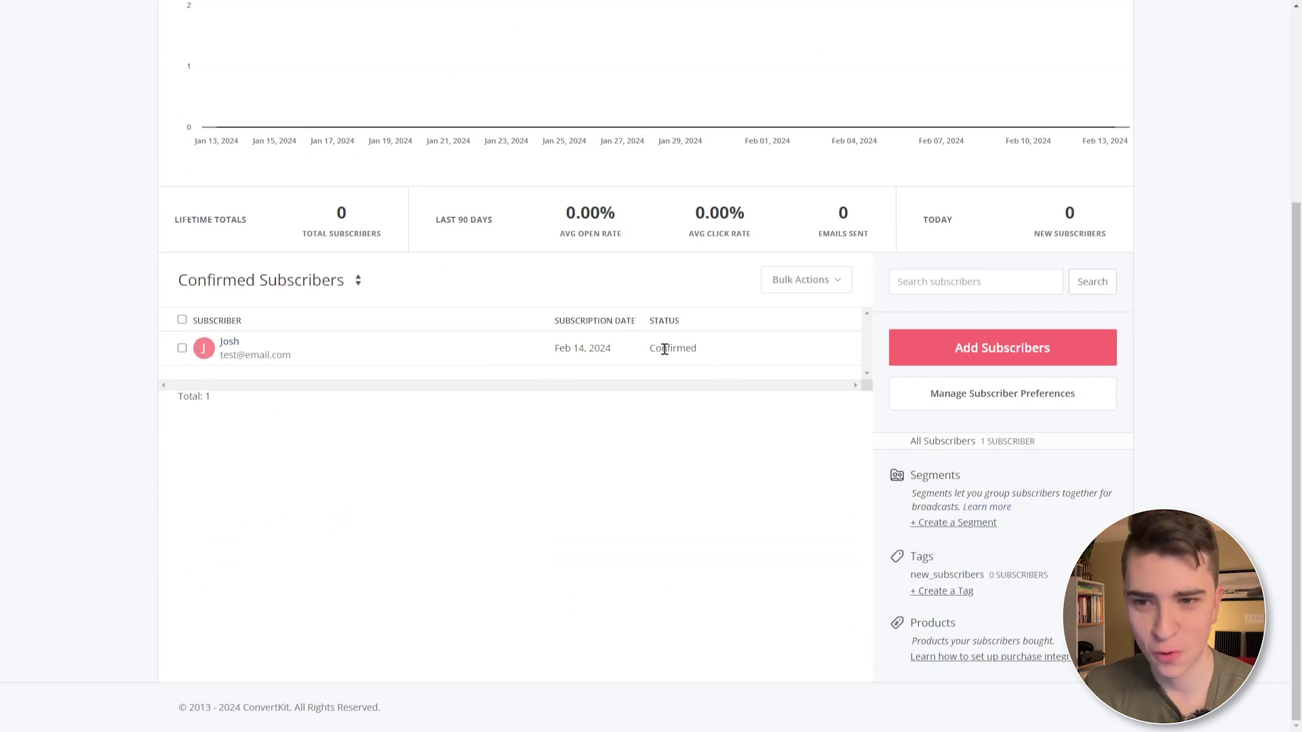
click(588, 349)
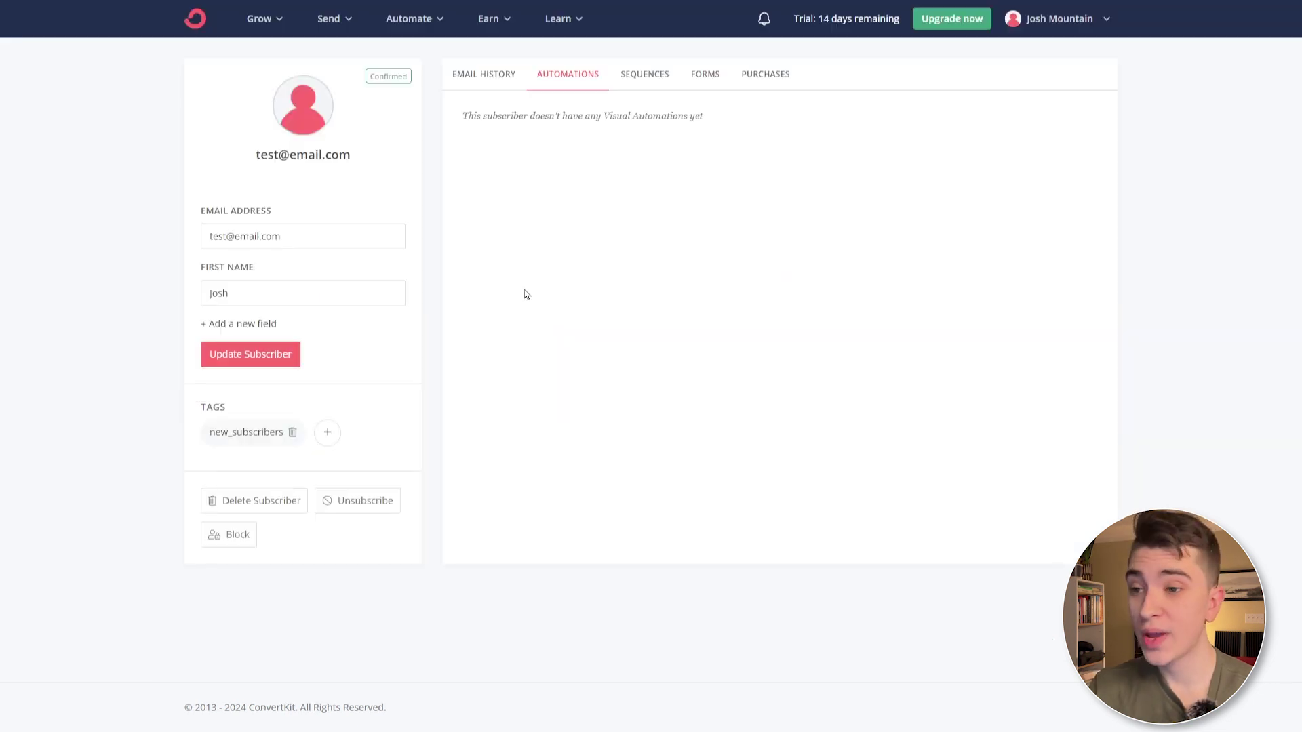
click(486, 74)
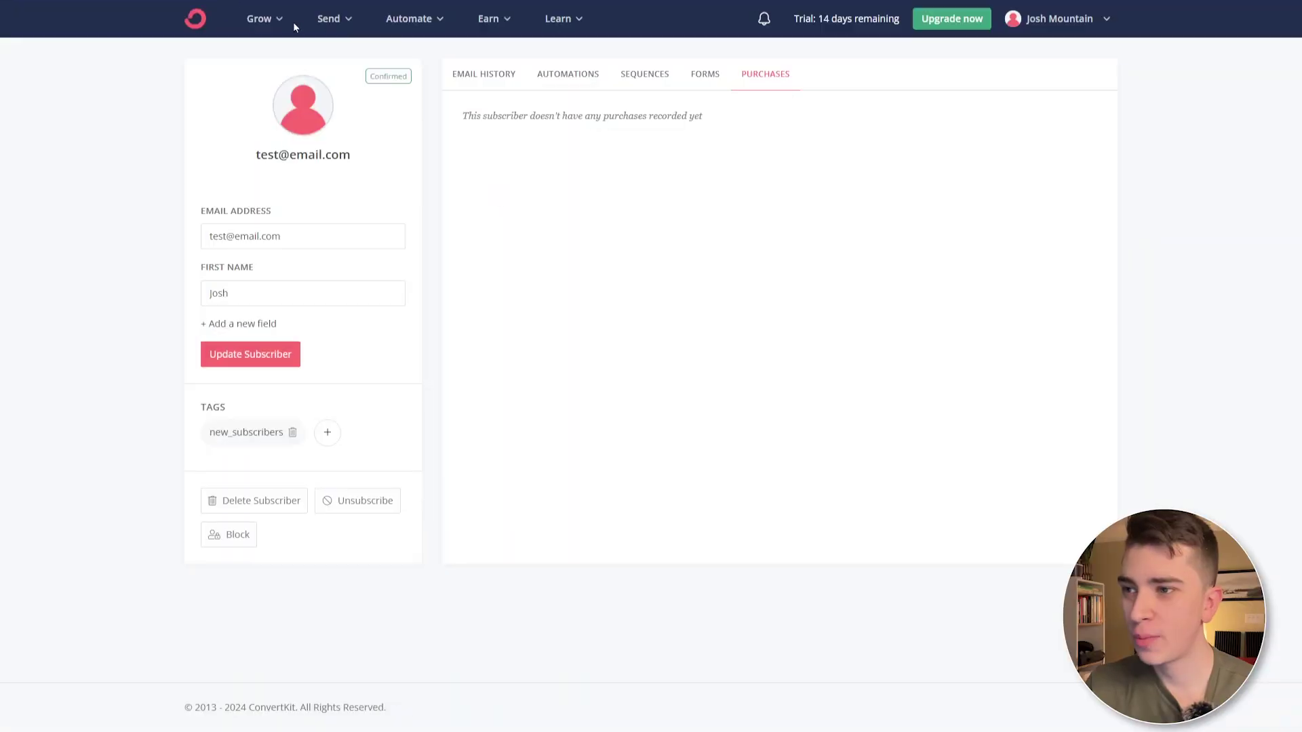
- Set the Creator Profile heading font to Arial Black and switch to the mobile preview
click(286, 20)
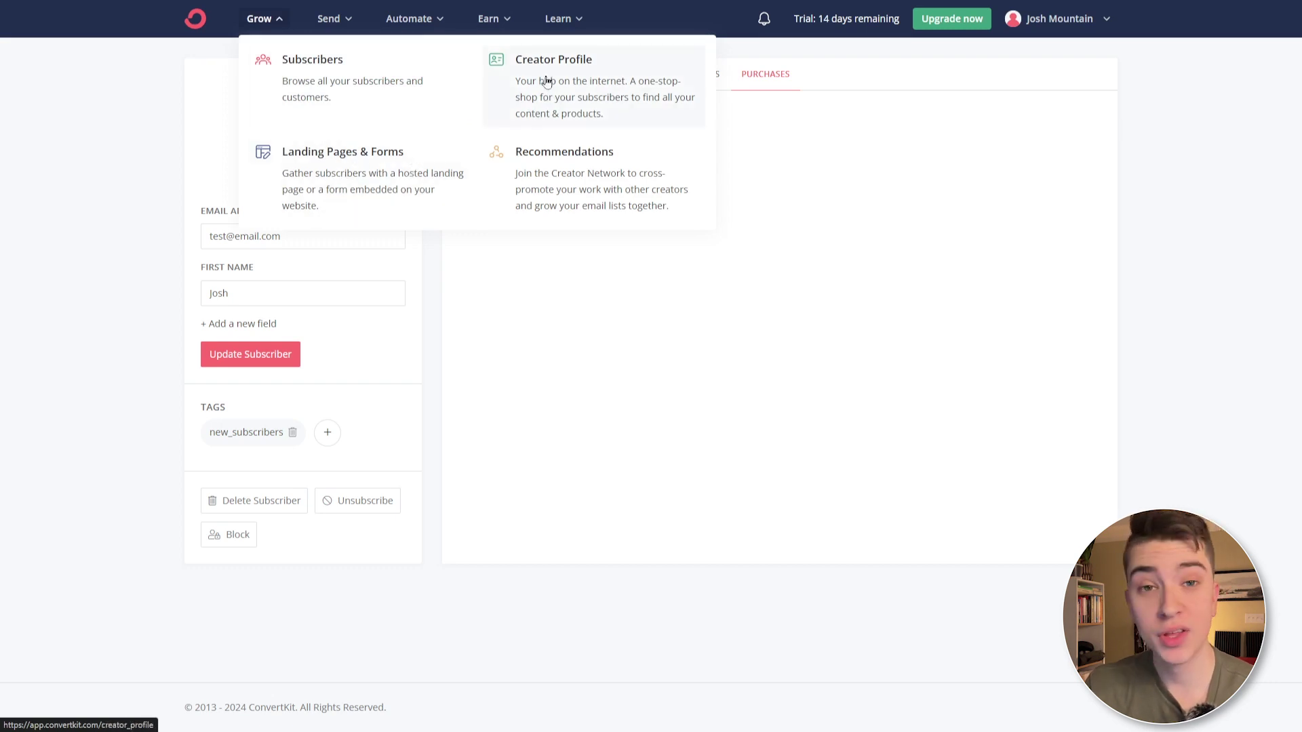
click(673, 105)
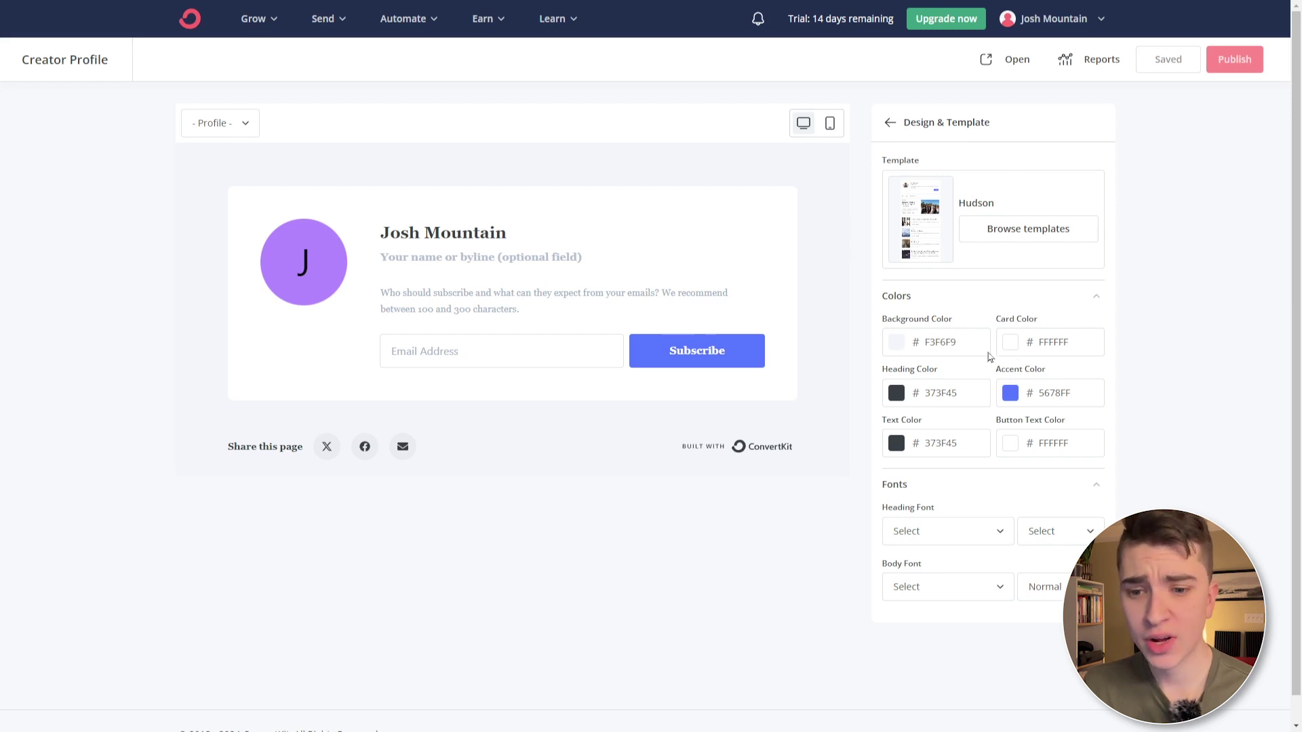
click(986, 530)
scroll(946, 407, down, 5)
click(945, 335)
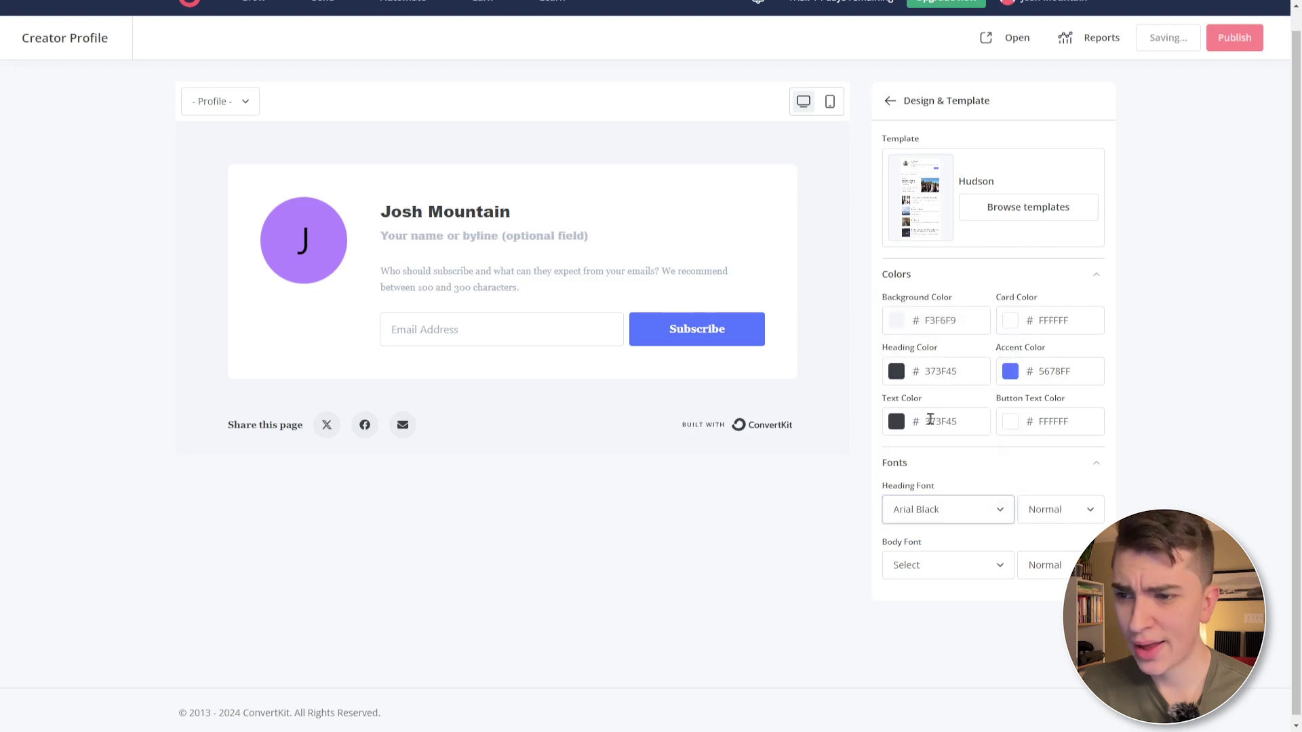
click(833, 113)
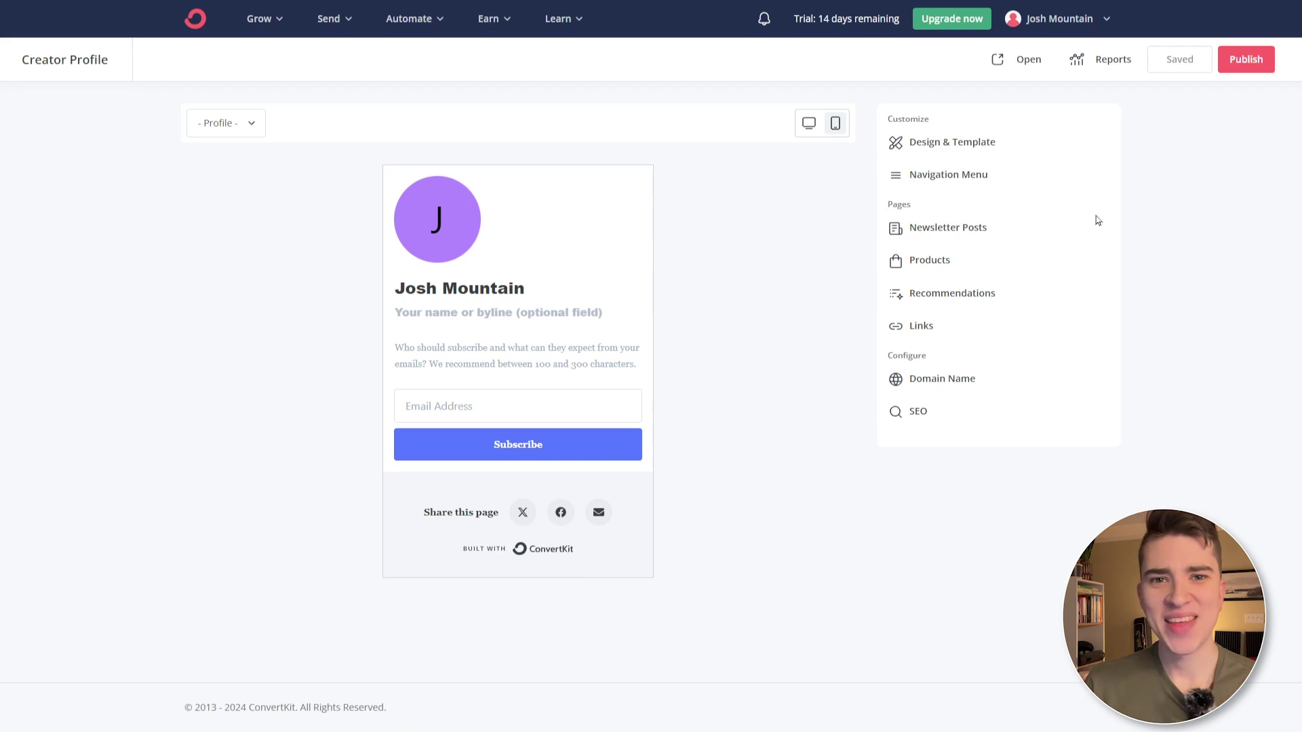
- Turn on Show Commerce Products in the profile's Products settings and review the Links page settings
click(282, 20)
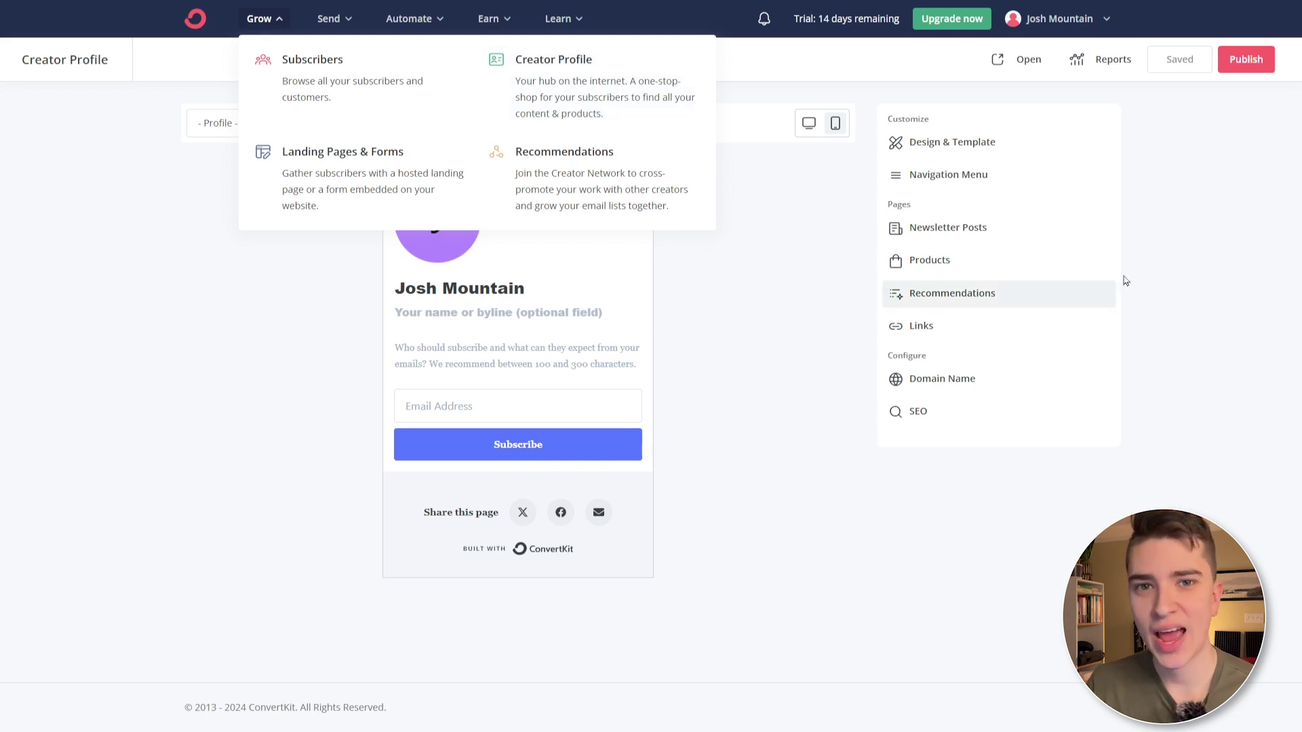
click(1155, 229)
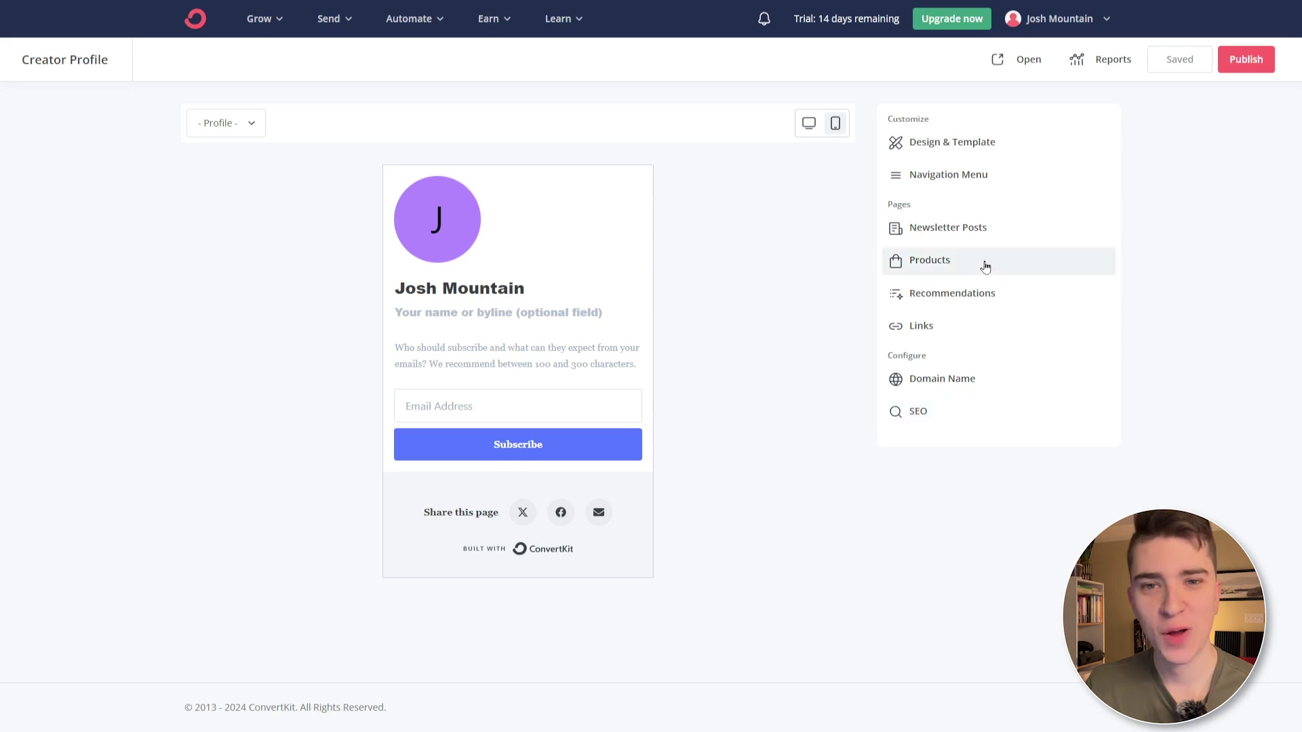
click(985, 266)
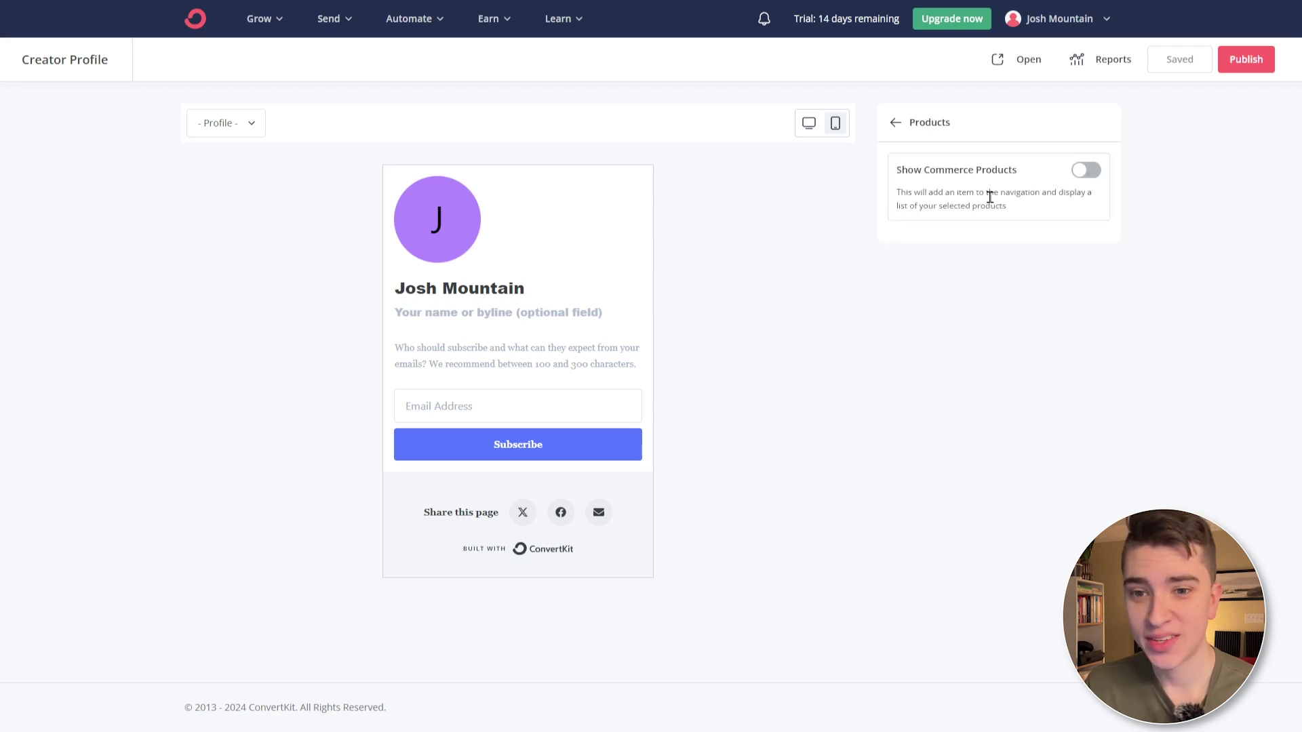
click(1085, 173)
scroll(509, 412, down, 4)
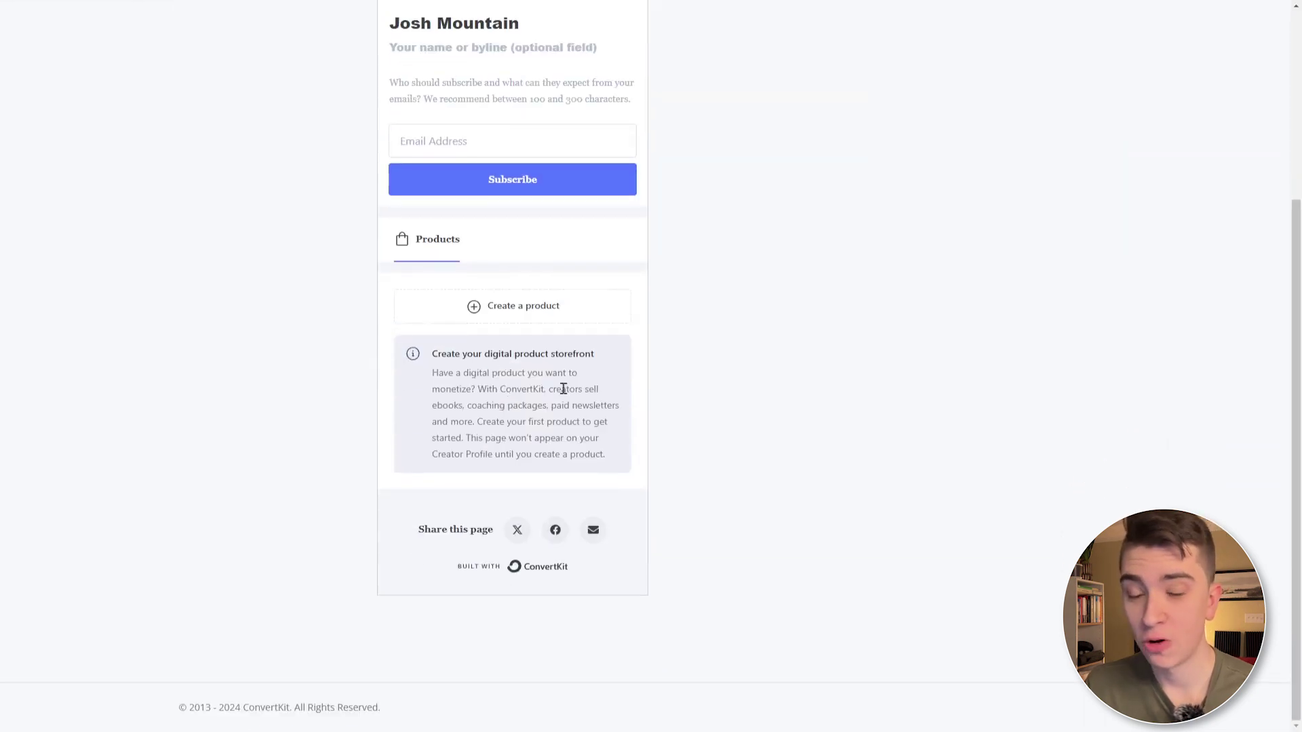
scroll(499, 371, up, 4)
click(884, 124)
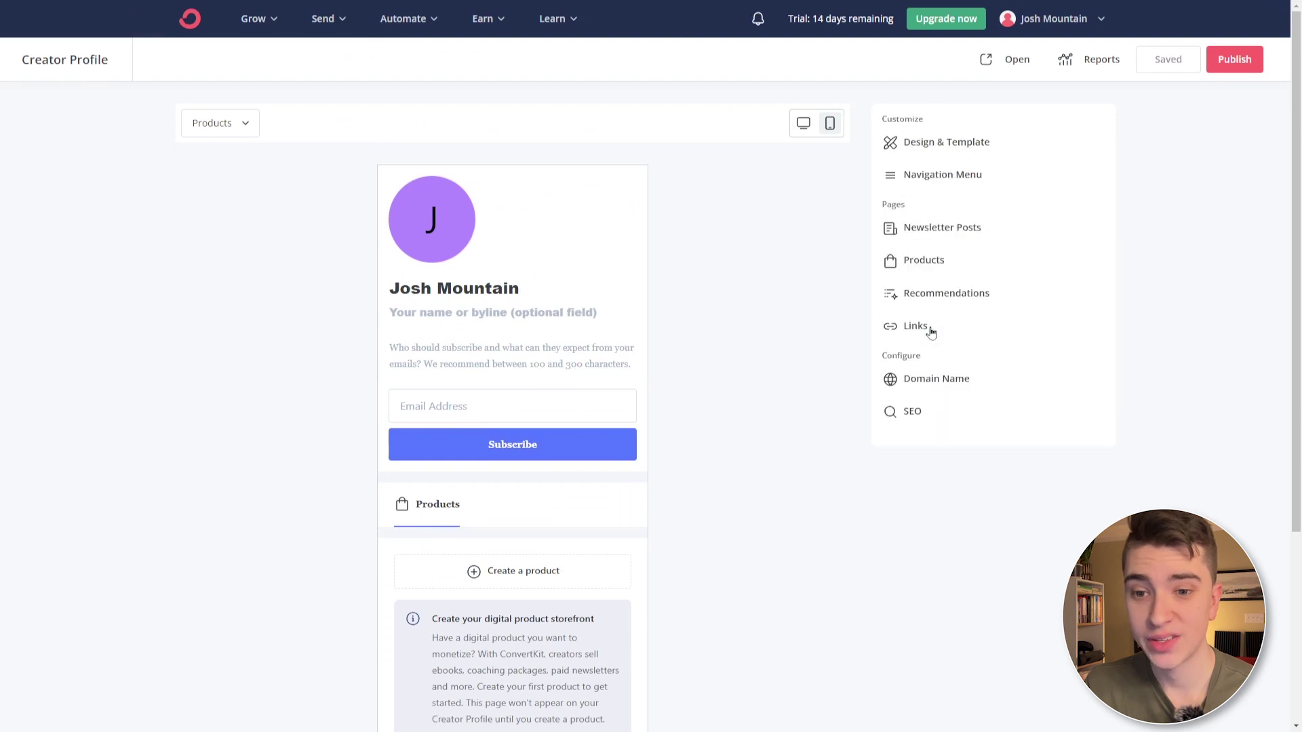
click(969, 323)
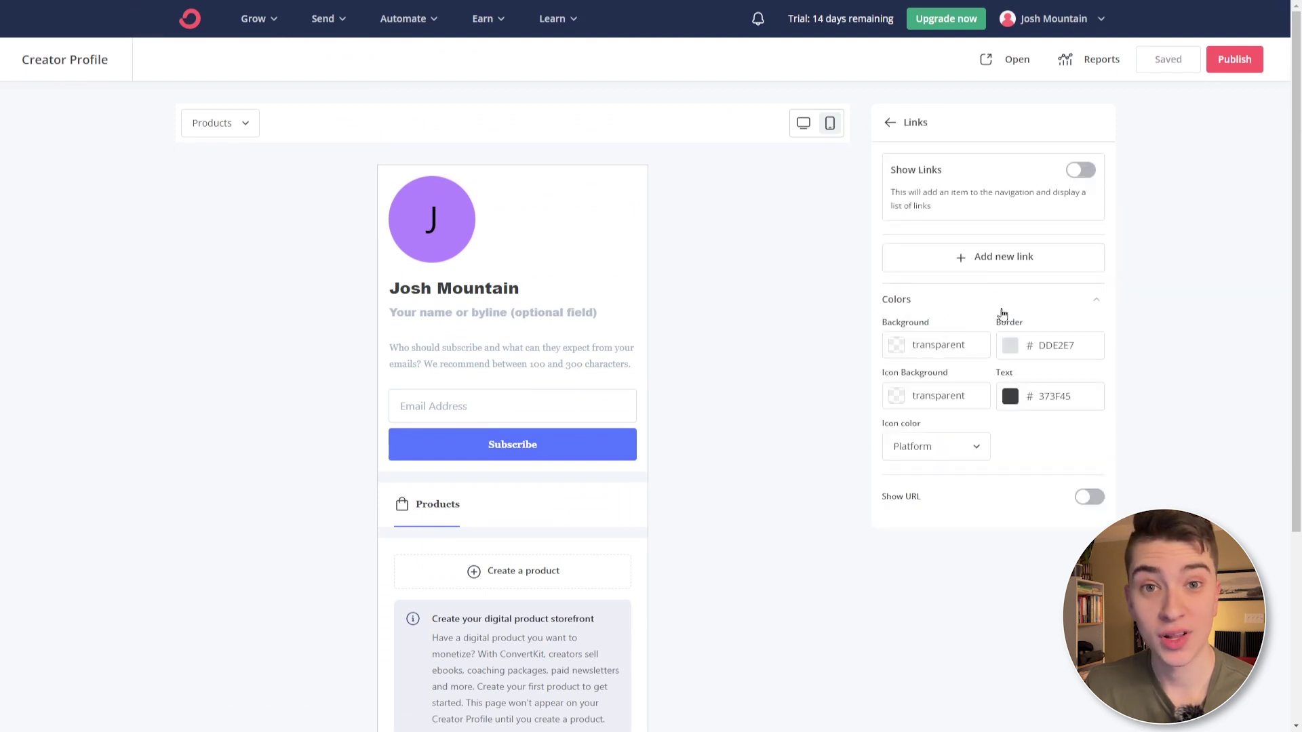
click(890, 122)
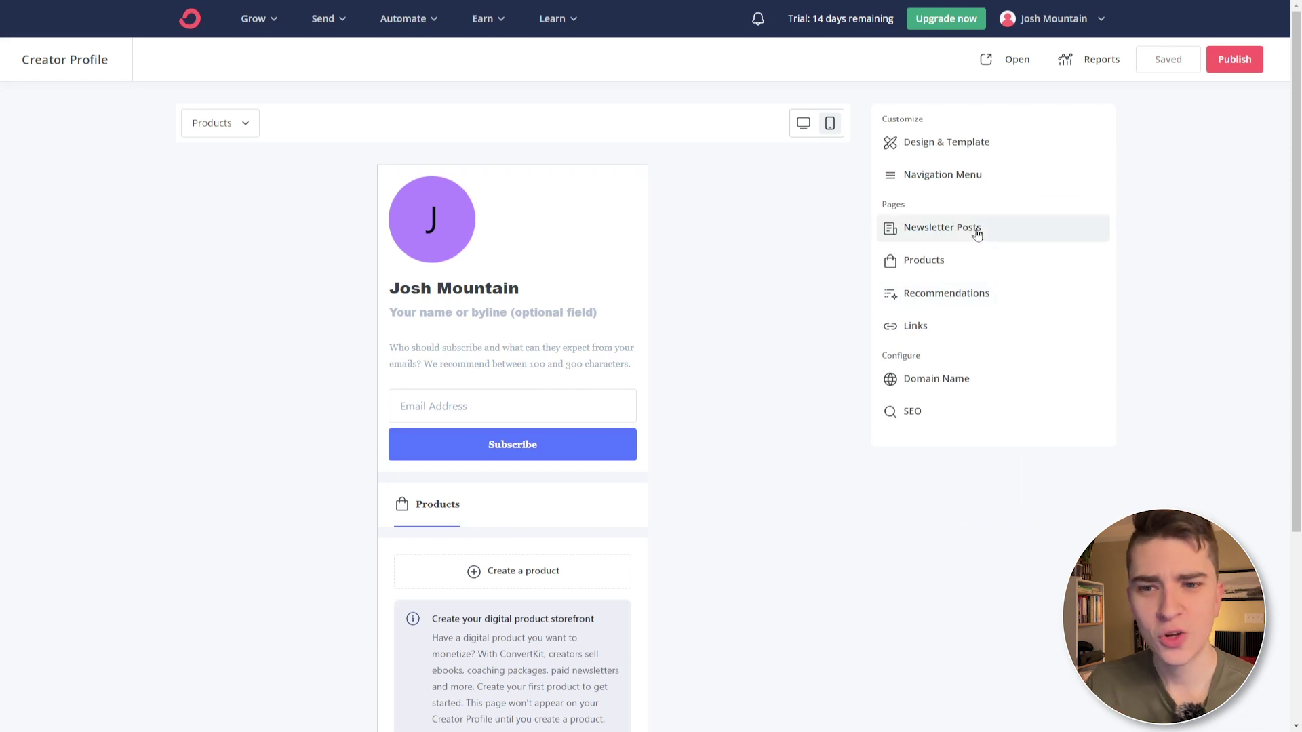
- Switch on Posts, Links and Recommendations in the Creator Profile navigation menu
click(951, 175)
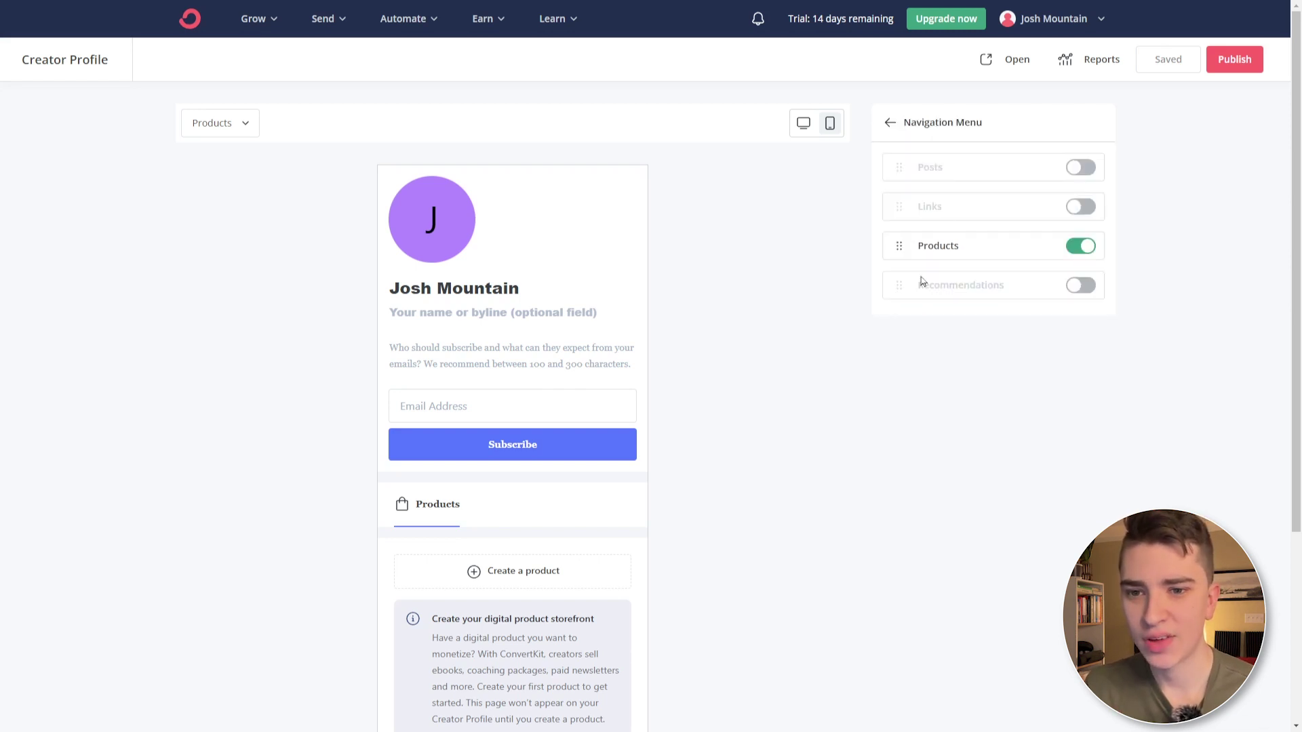
click(1080, 167)
click(1081, 207)
click(1081, 284)
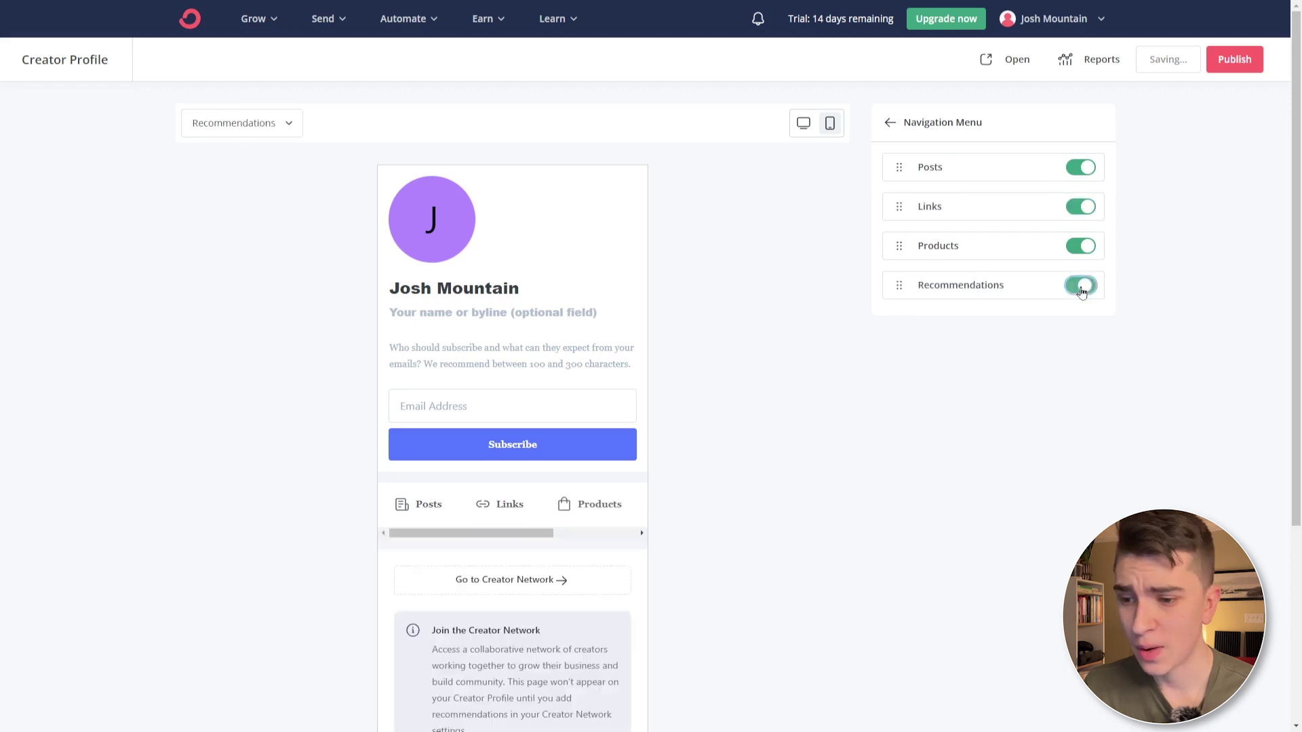
scroll(594, 477, down, 3)
drag(522, 375, 608, 388)
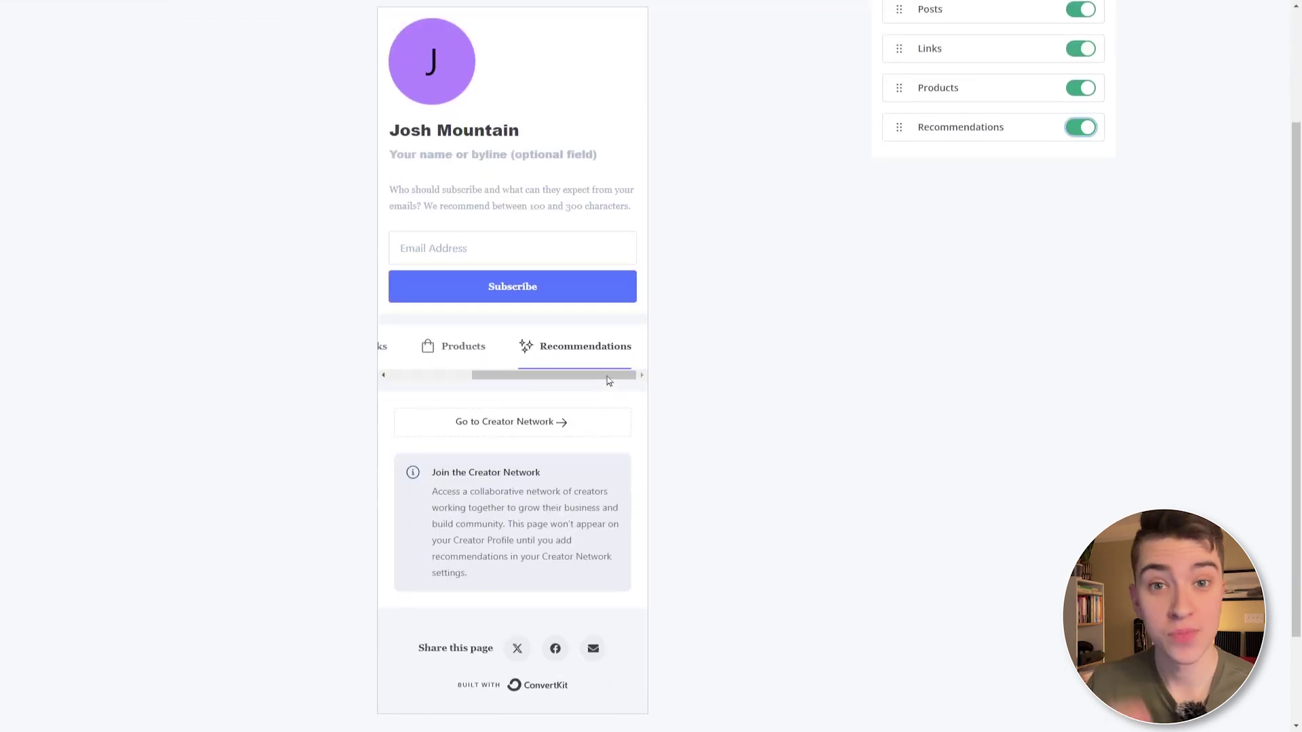
scroll(758, 324, up, 3)
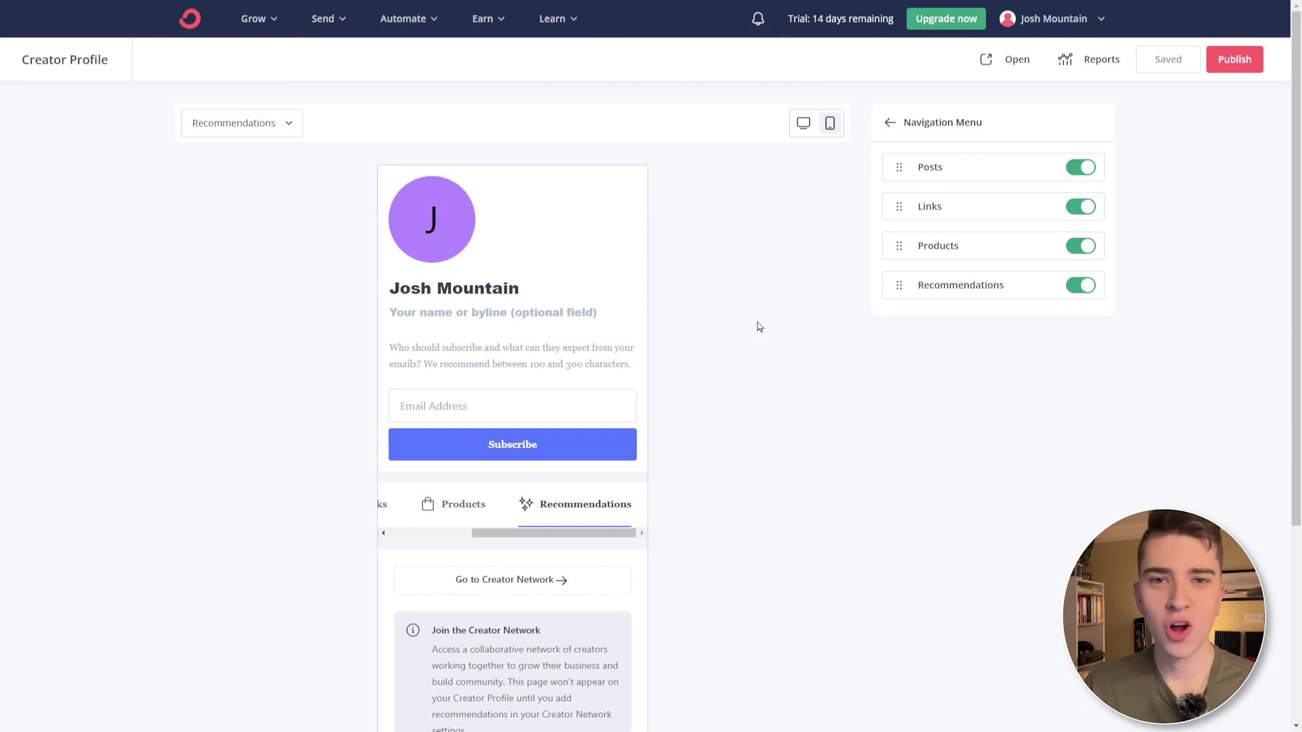
- Go to Send > Sequences to begin a new email sequence
click(324, 18)
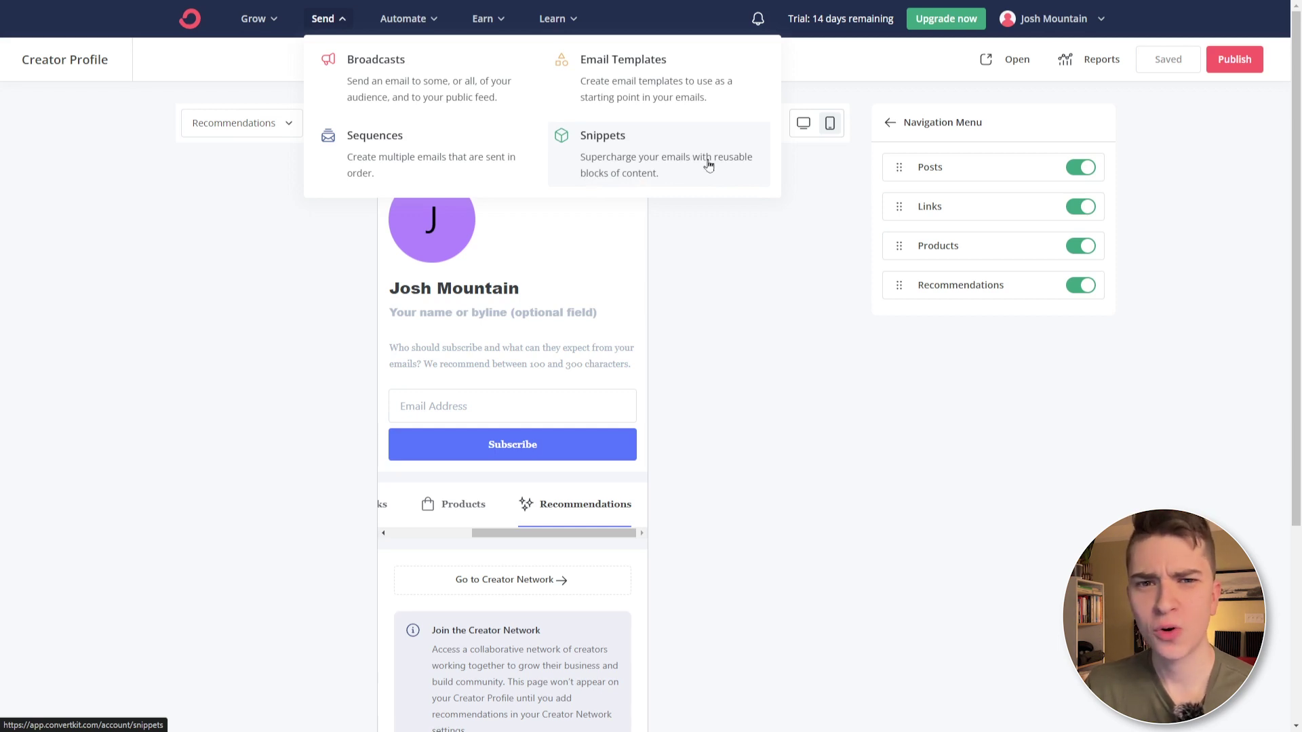
click(450, 145)
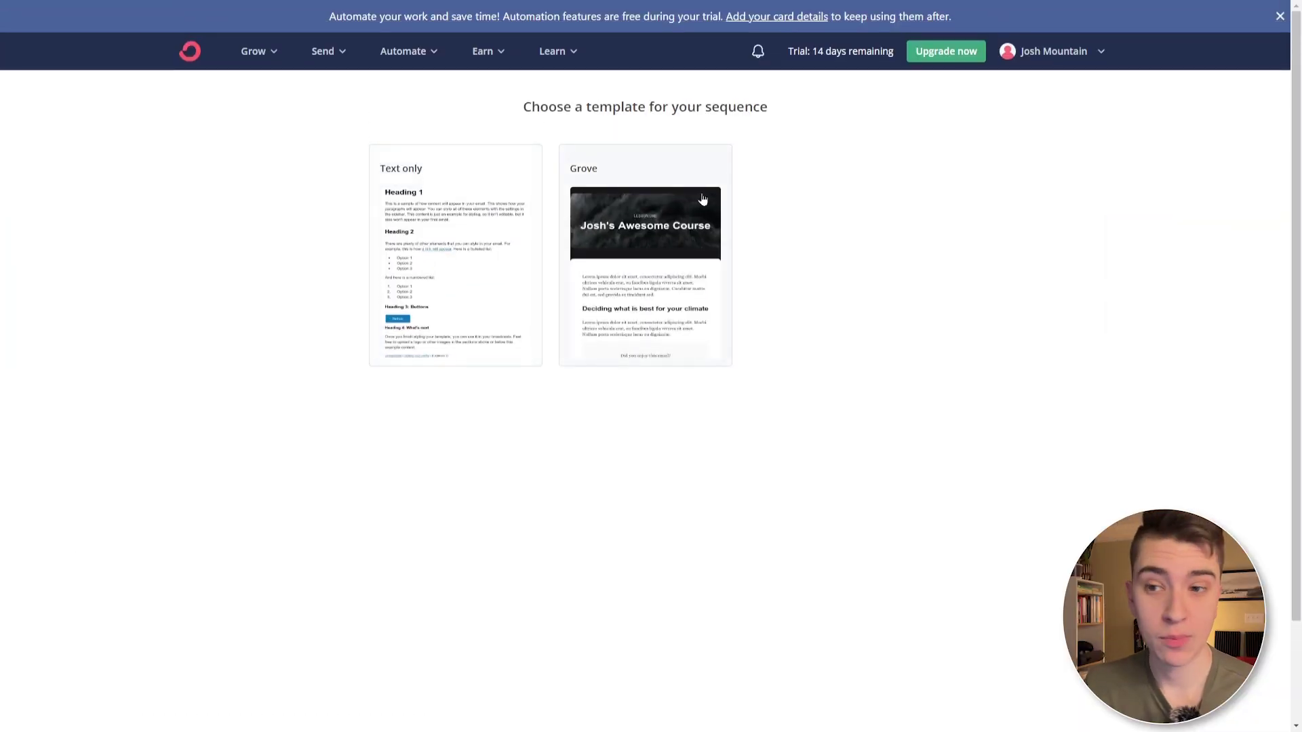
- Choose the Grove template for the new email sequence
scroll(703, 199, down, 1)
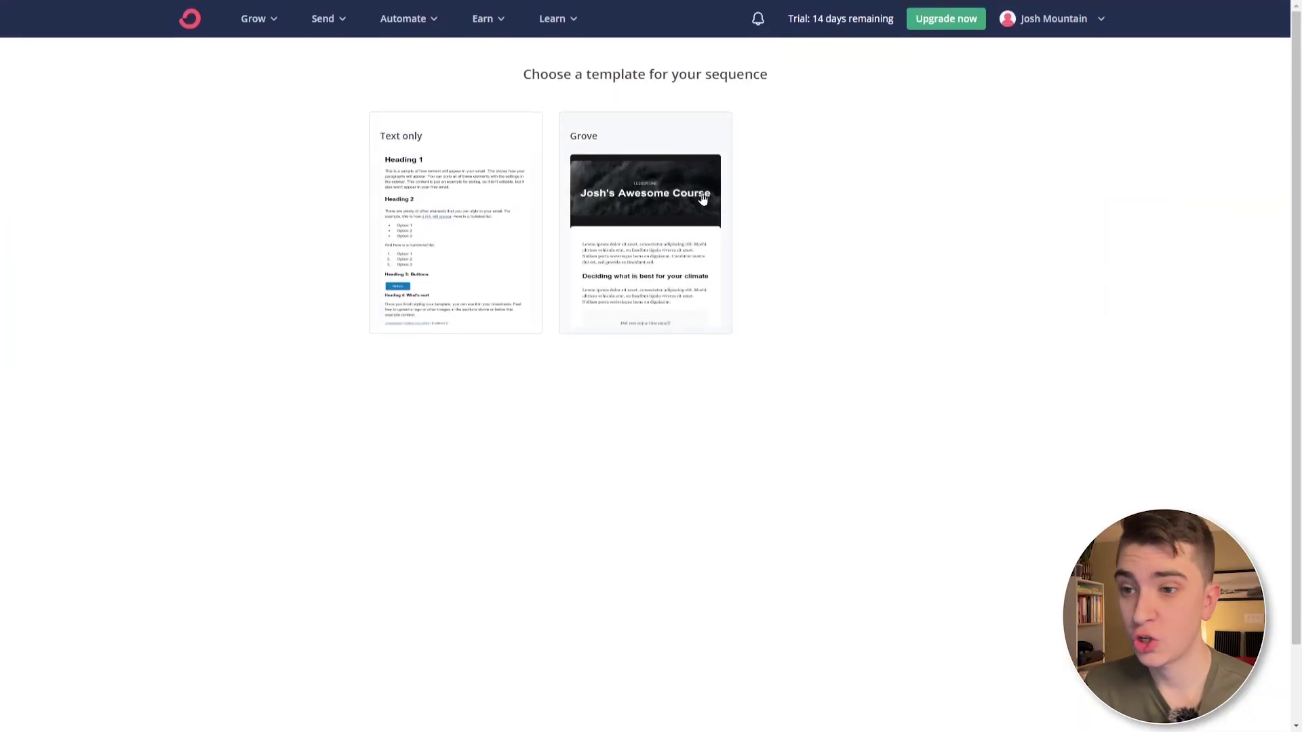
click(673, 168)
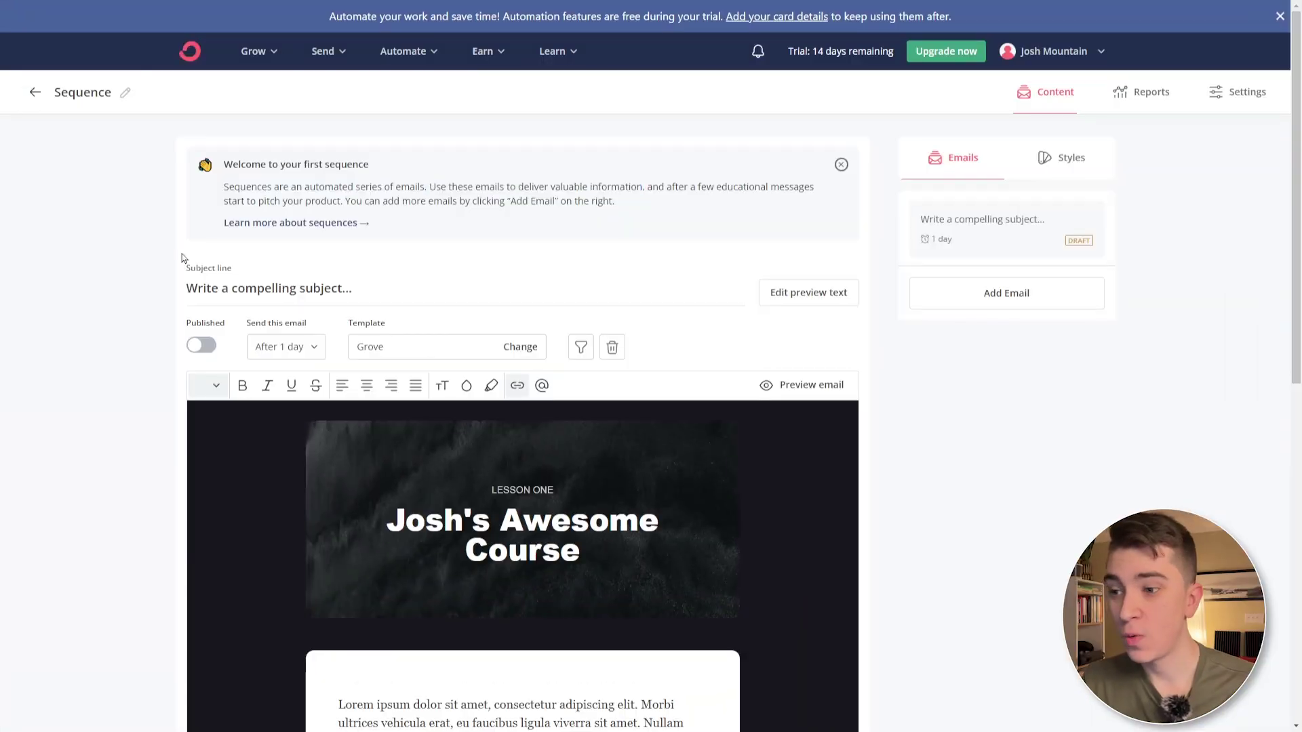
- Review the Grove sequence email and show its Styles panel, with background 17171D
scroll(182, 254, down, 3)
scroll(573, 346, down, 6)
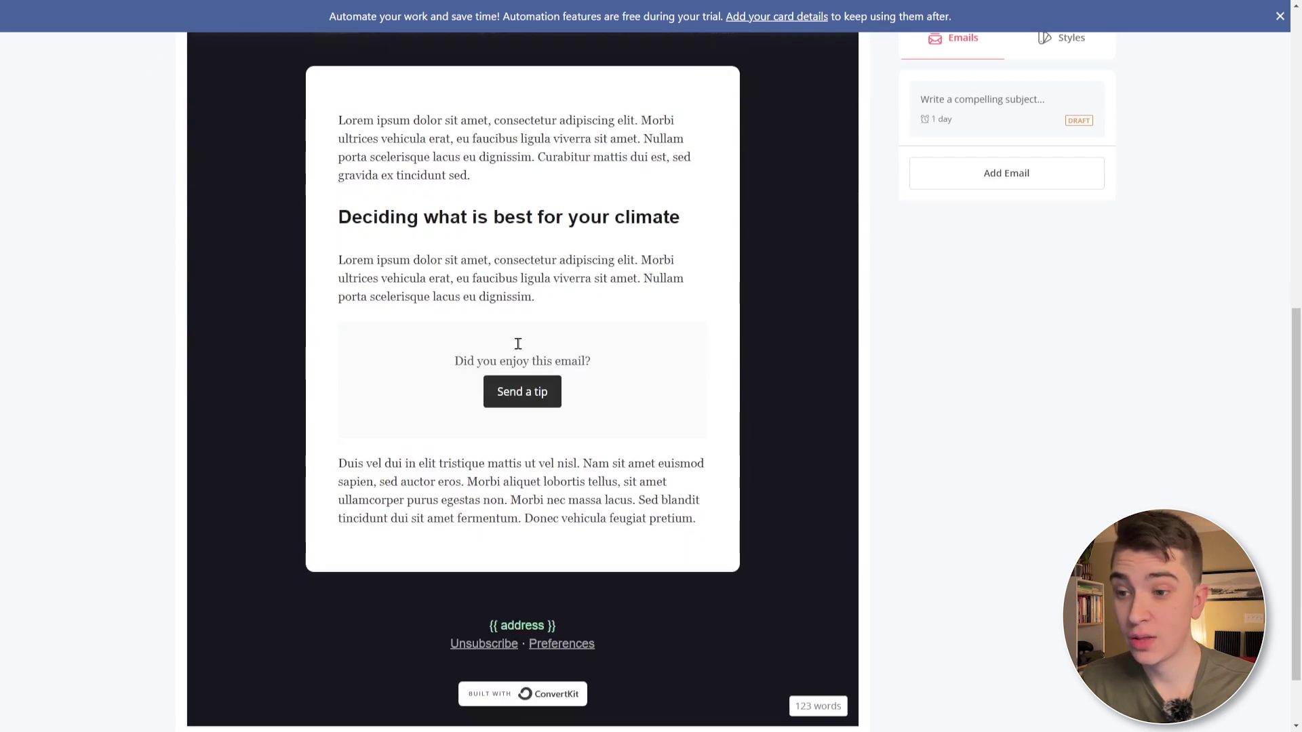
scroll(786, 418, up, 10)
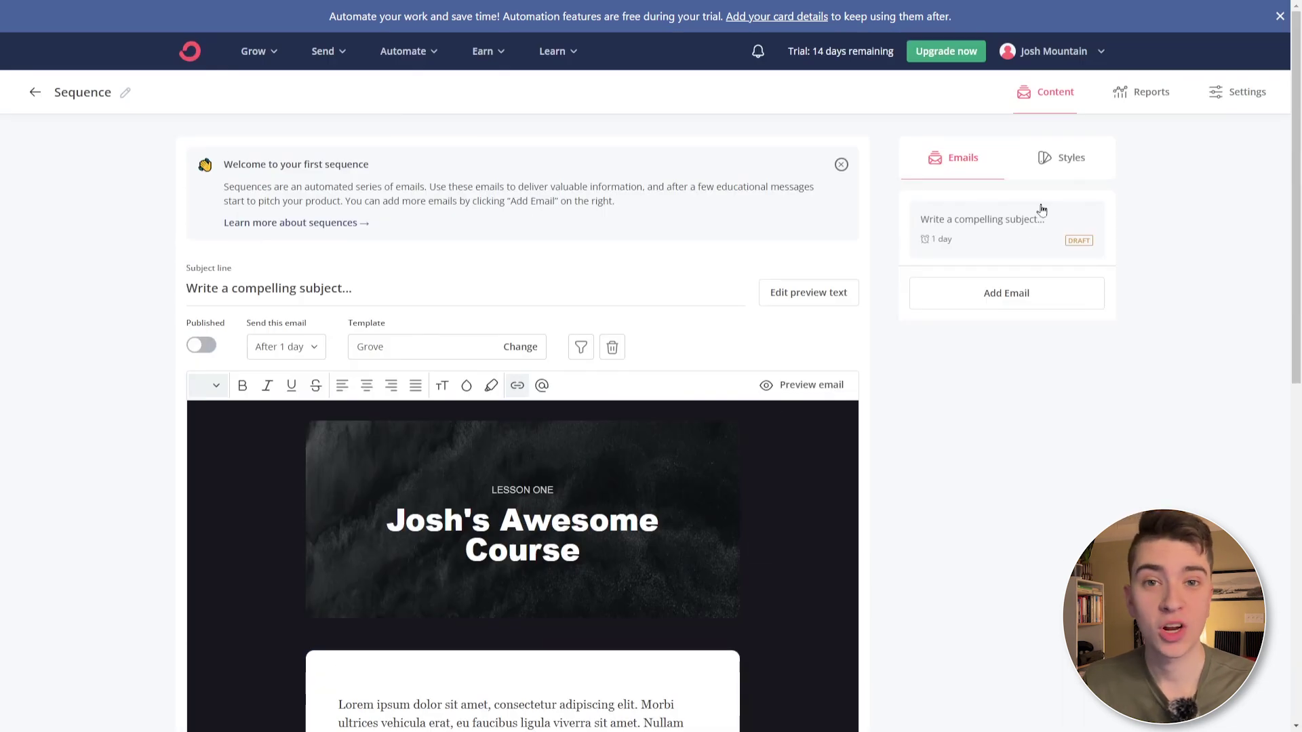
click(1060, 166)
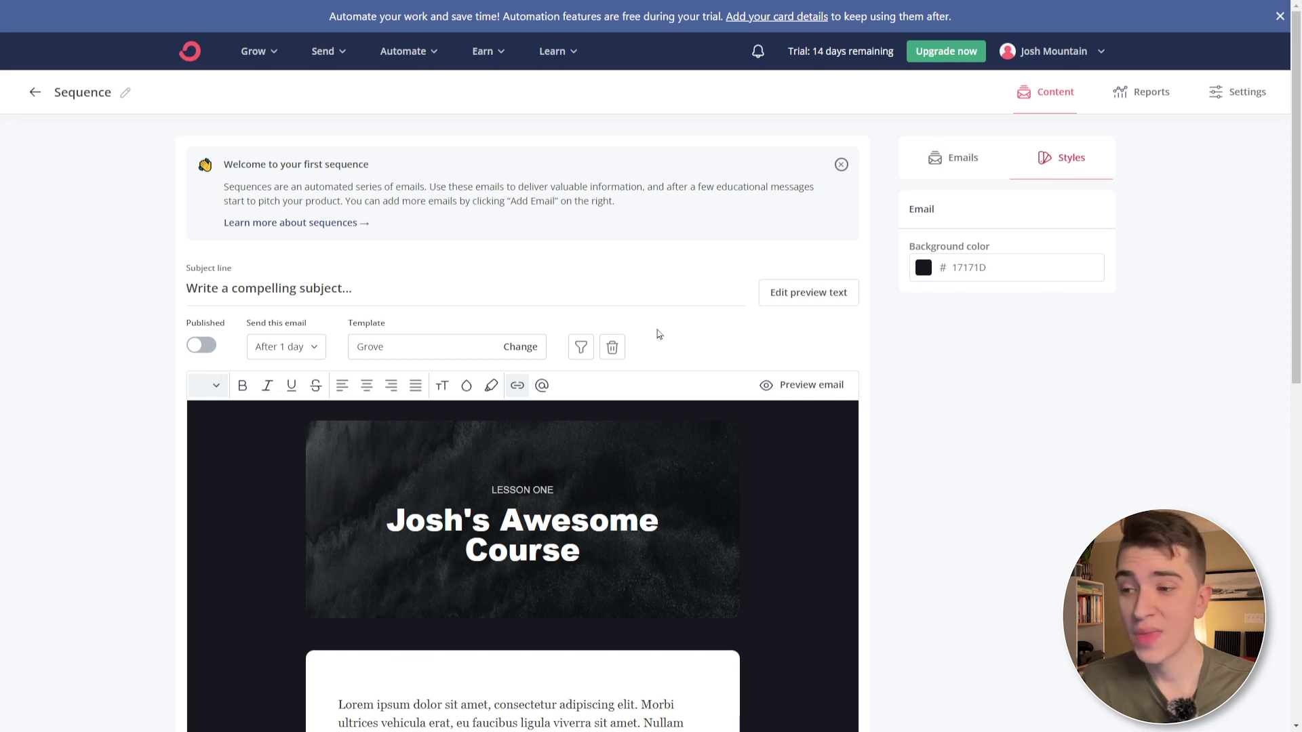
- Go to Visual Automations and browse the ready-made automation templates
click(344, 53)
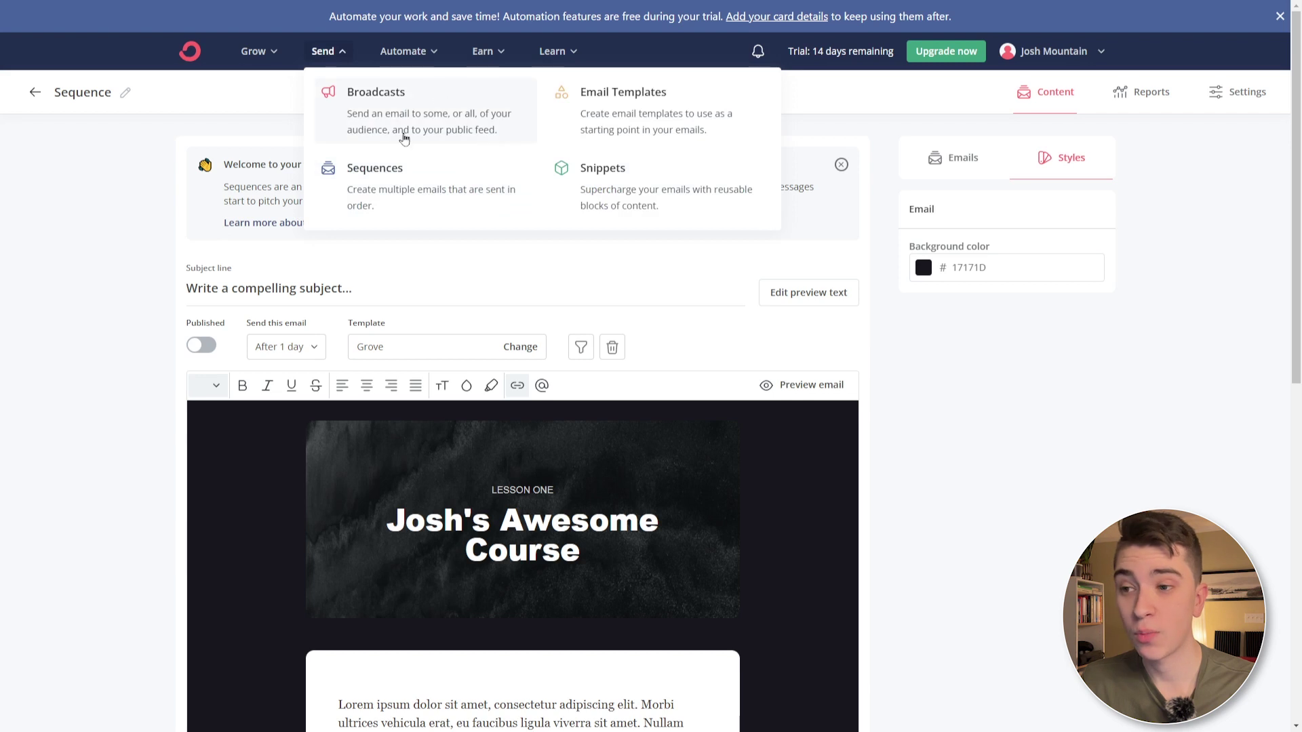
click(402, 51)
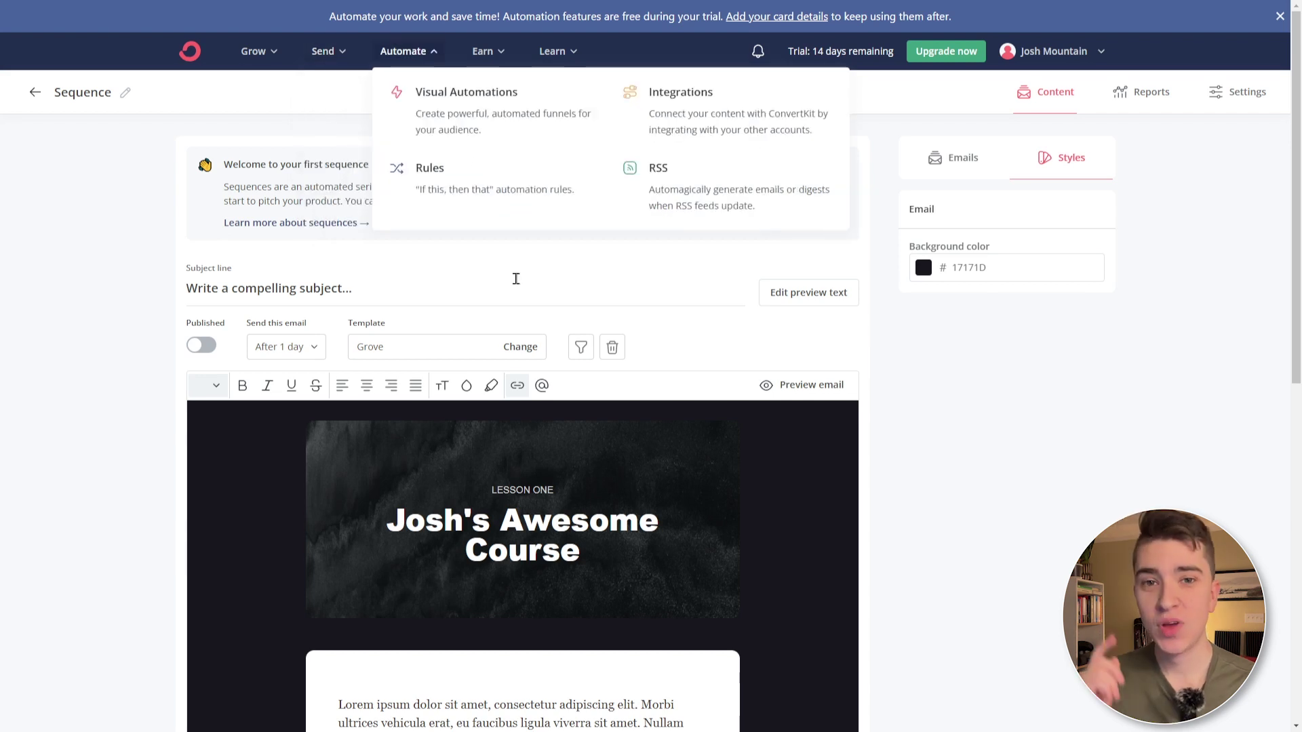
click(543, 119)
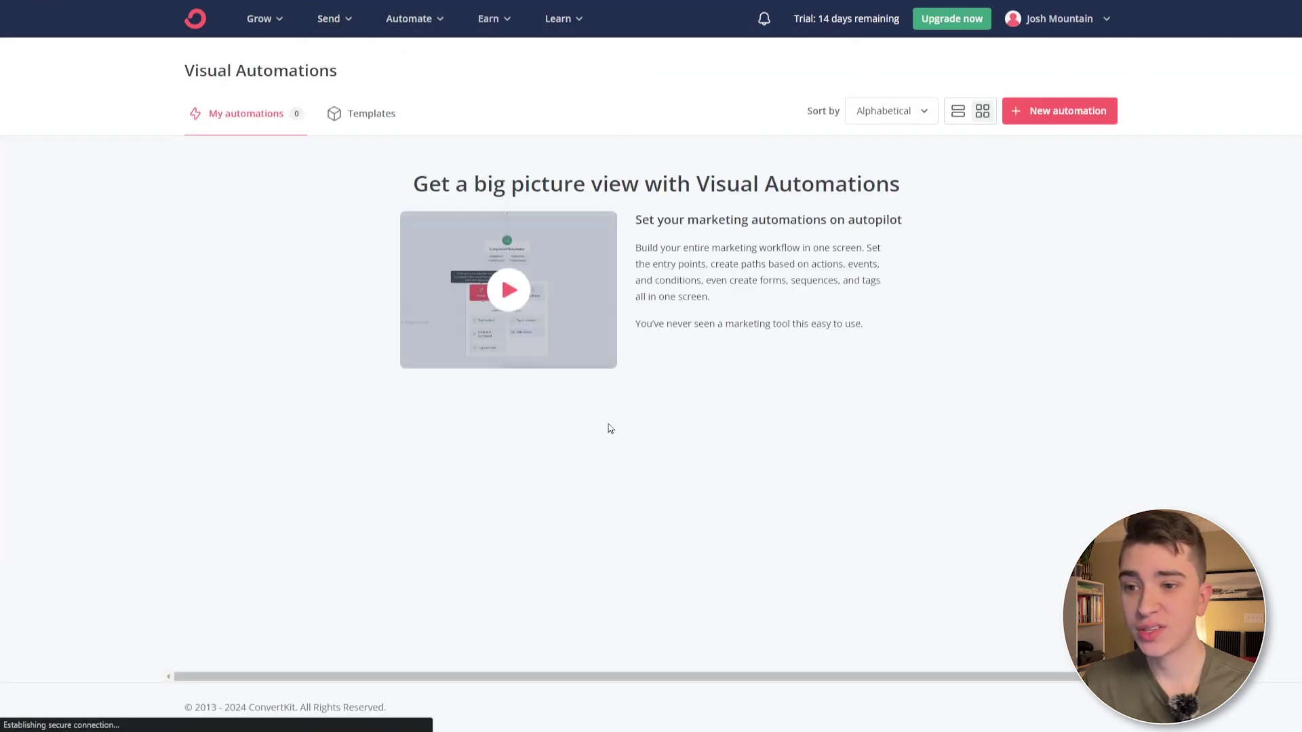
click(1034, 121)
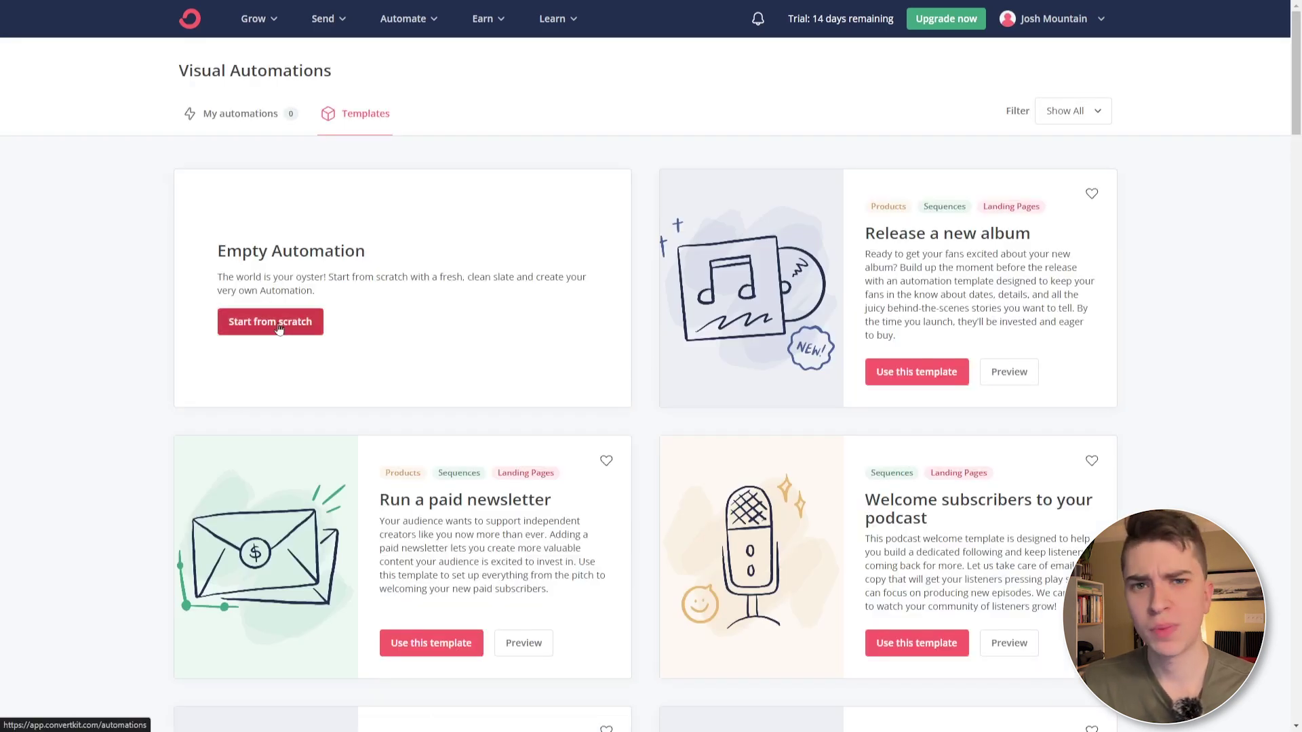
- Use the 'Welcome subscribers to your newsletter' automation template
scroll(371, 312, down, 5)
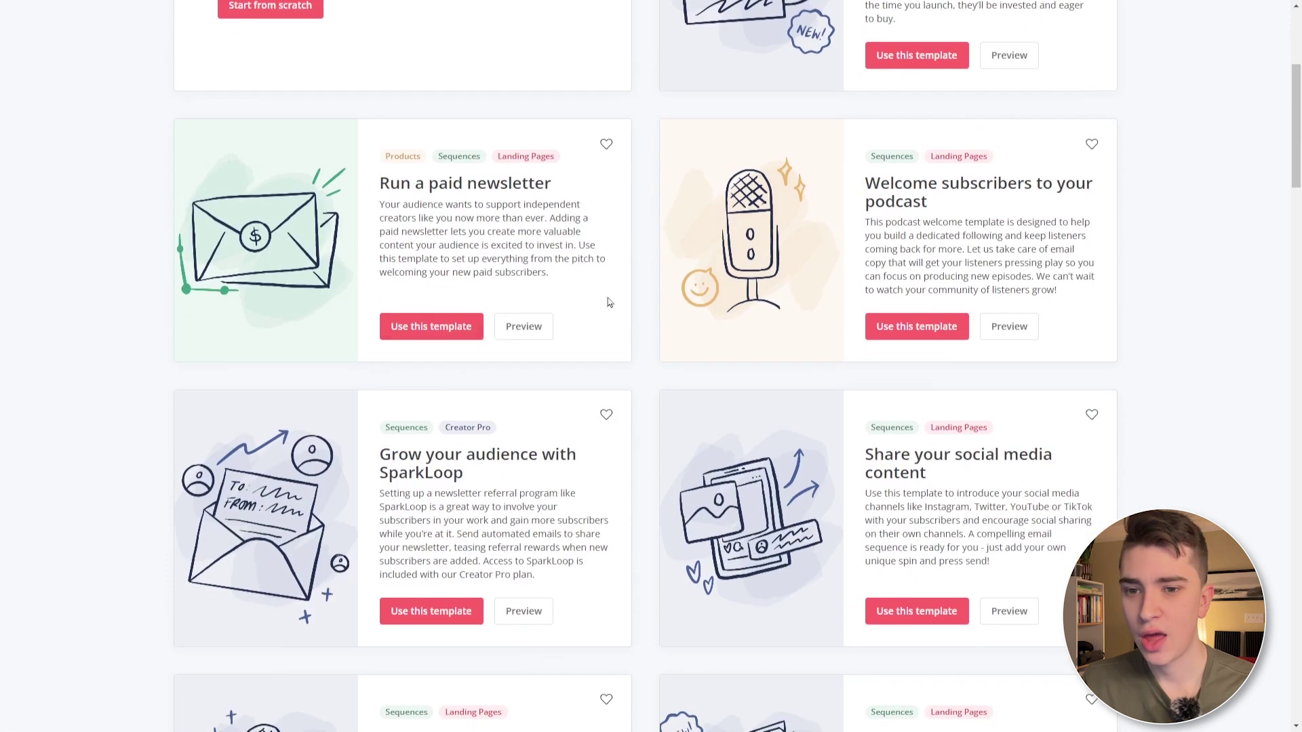
drag(879, 185, 918, 205)
drag(382, 183, 552, 184)
scroll(552, 185, down, 2)
drag(391, 295, 493, 322)
scroll(516, 315, down, 3)
scroll(543, 312, down, 15)
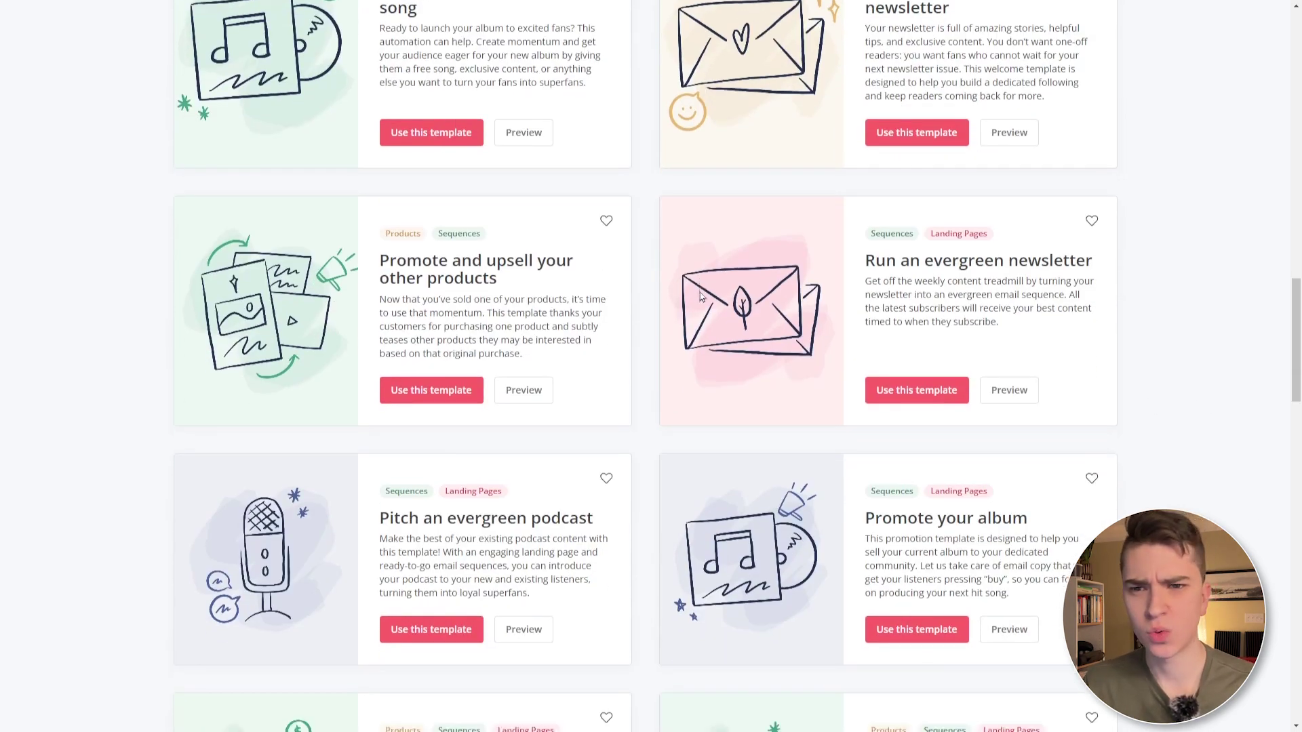
scroll(701, 295, up, 3)
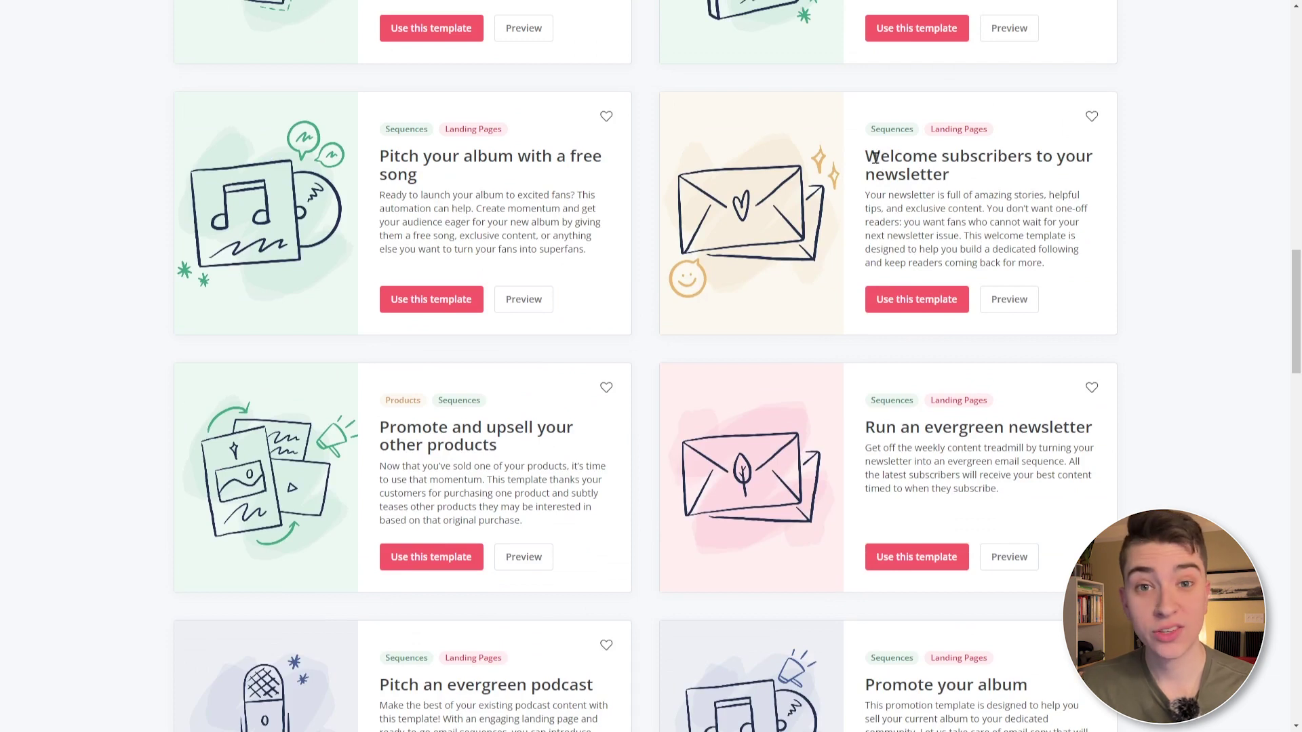
drag(897, 157, 961, 185)
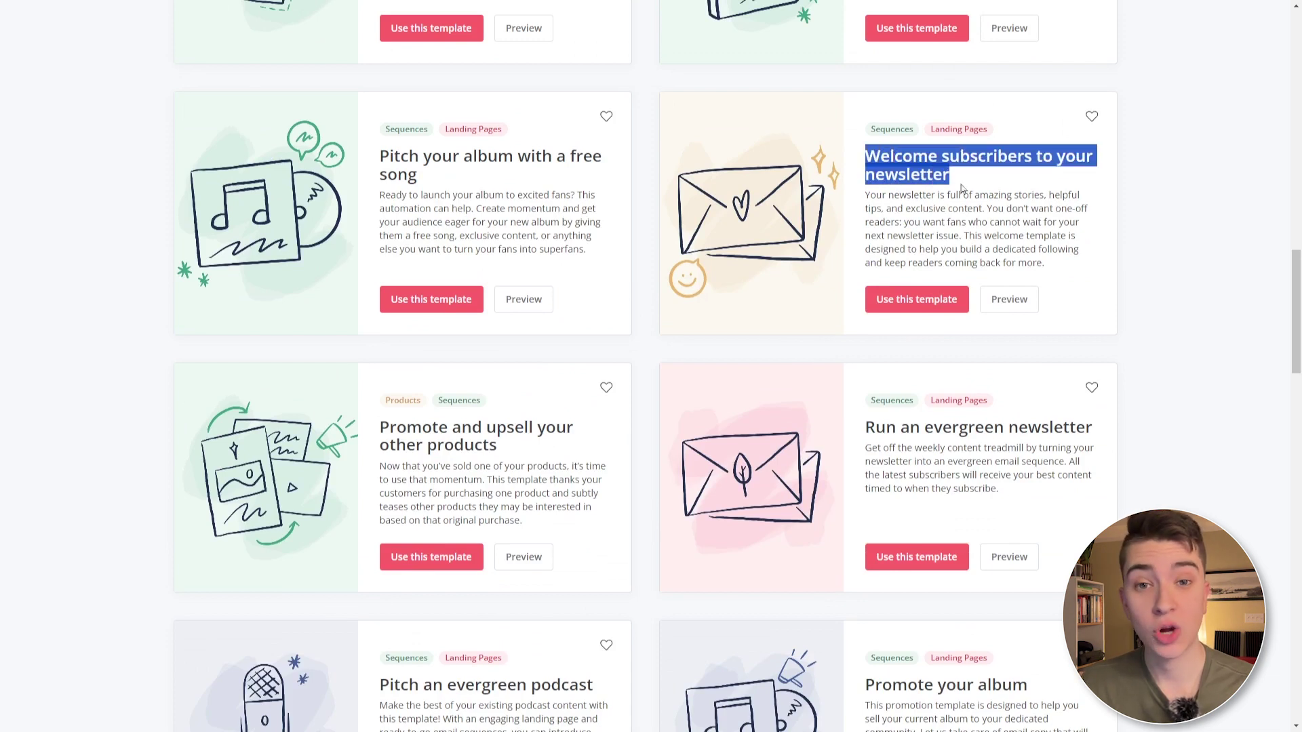
click(922, 303)
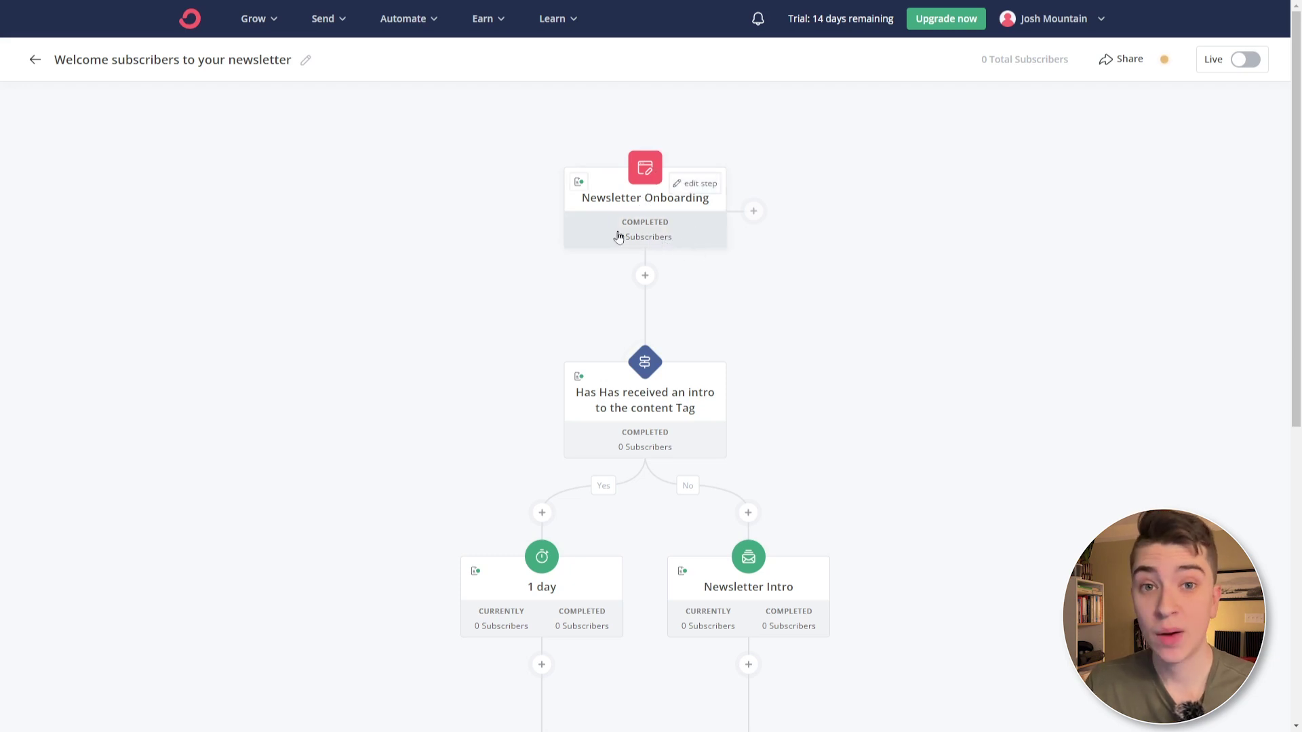
- Scroll through the welcome automation's intro-tag branches, delays, follow-ups and Onboarded tag
scroll(619, 236, down, 2)
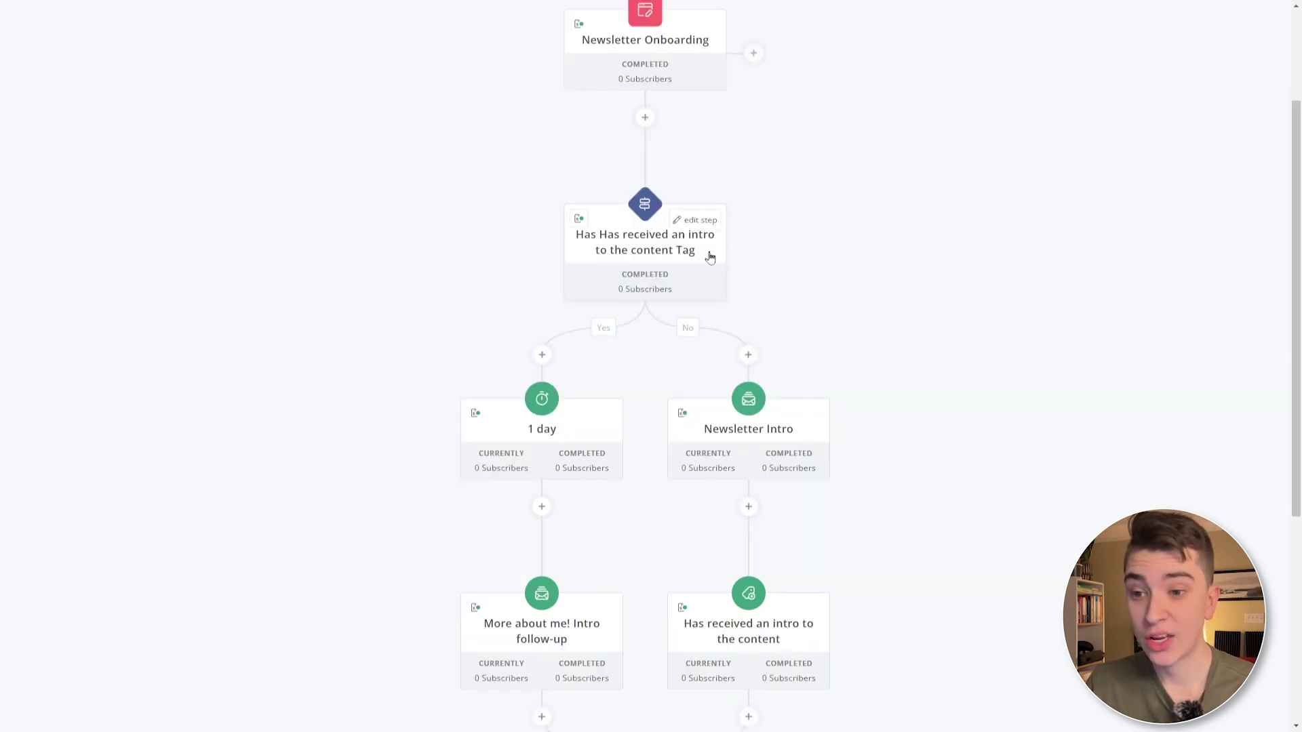
scroll(780, 251, down, 2)
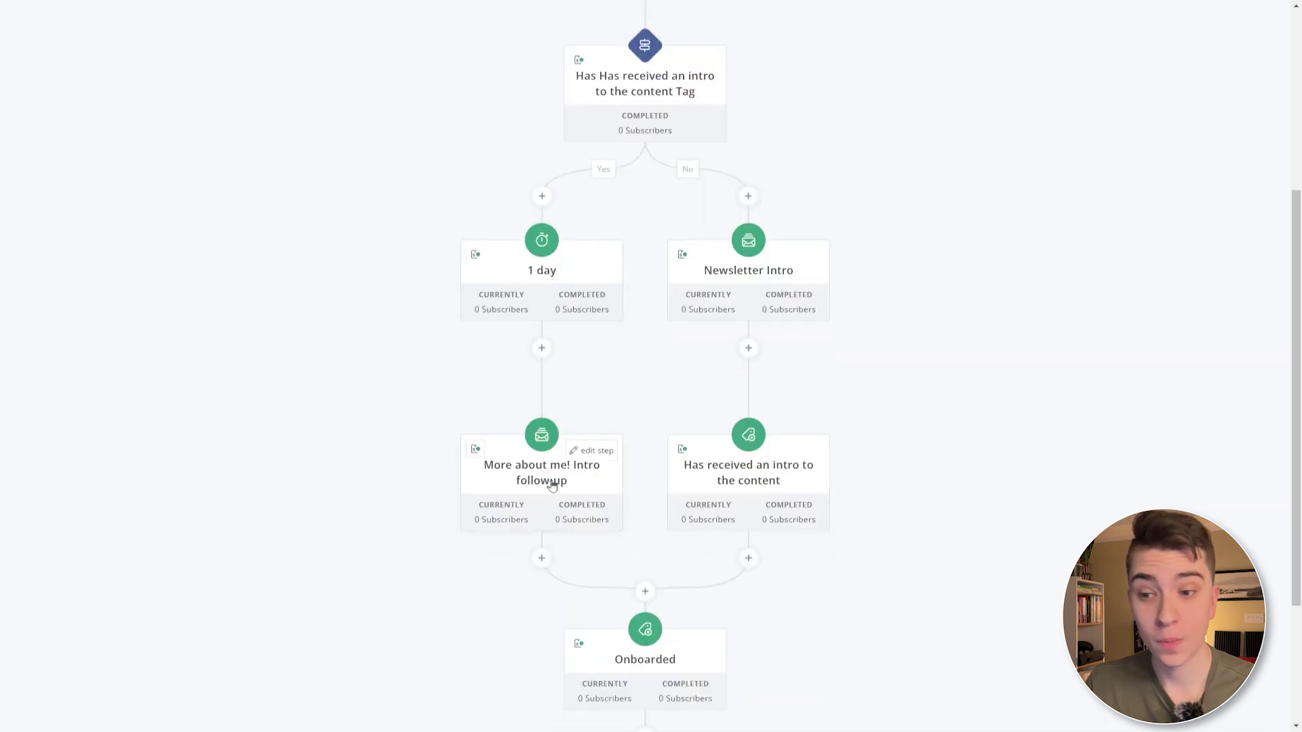
scroll(748, 285, down, 2)
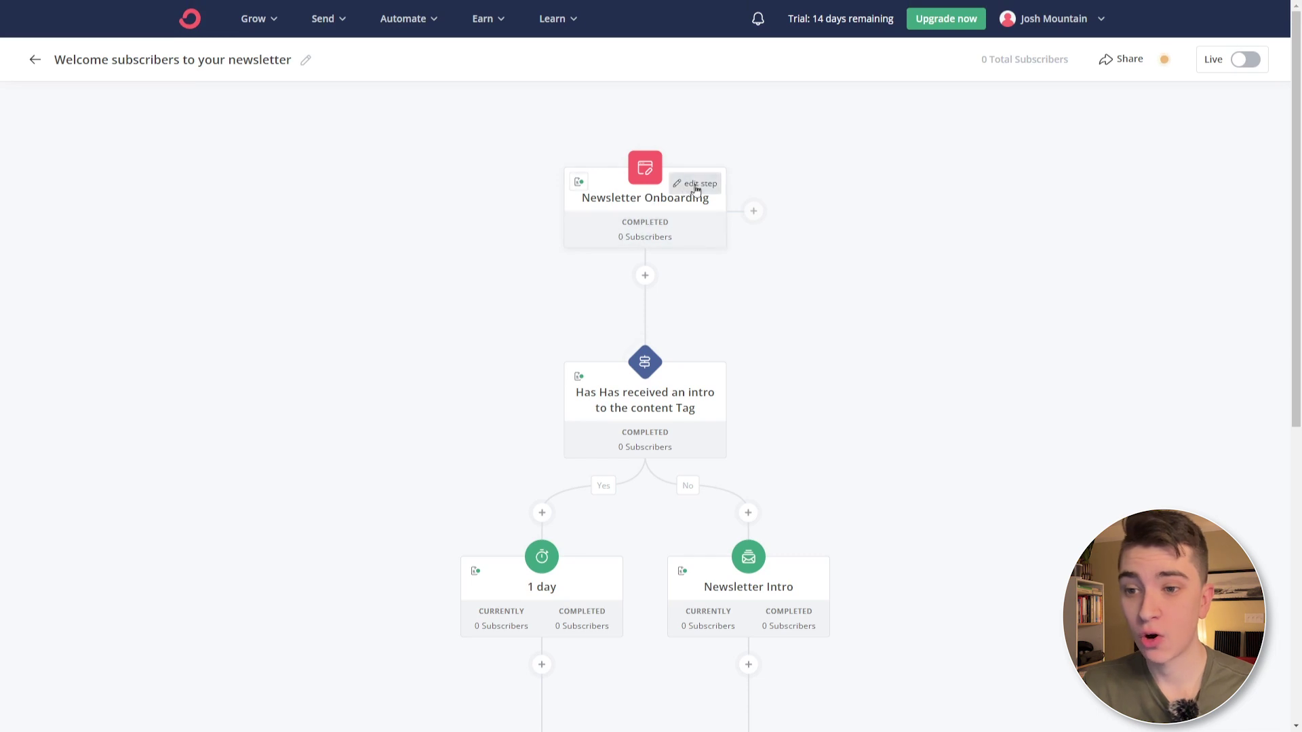
- Inspect the automation trigger's settings and close them unchanged
click(696, 185)
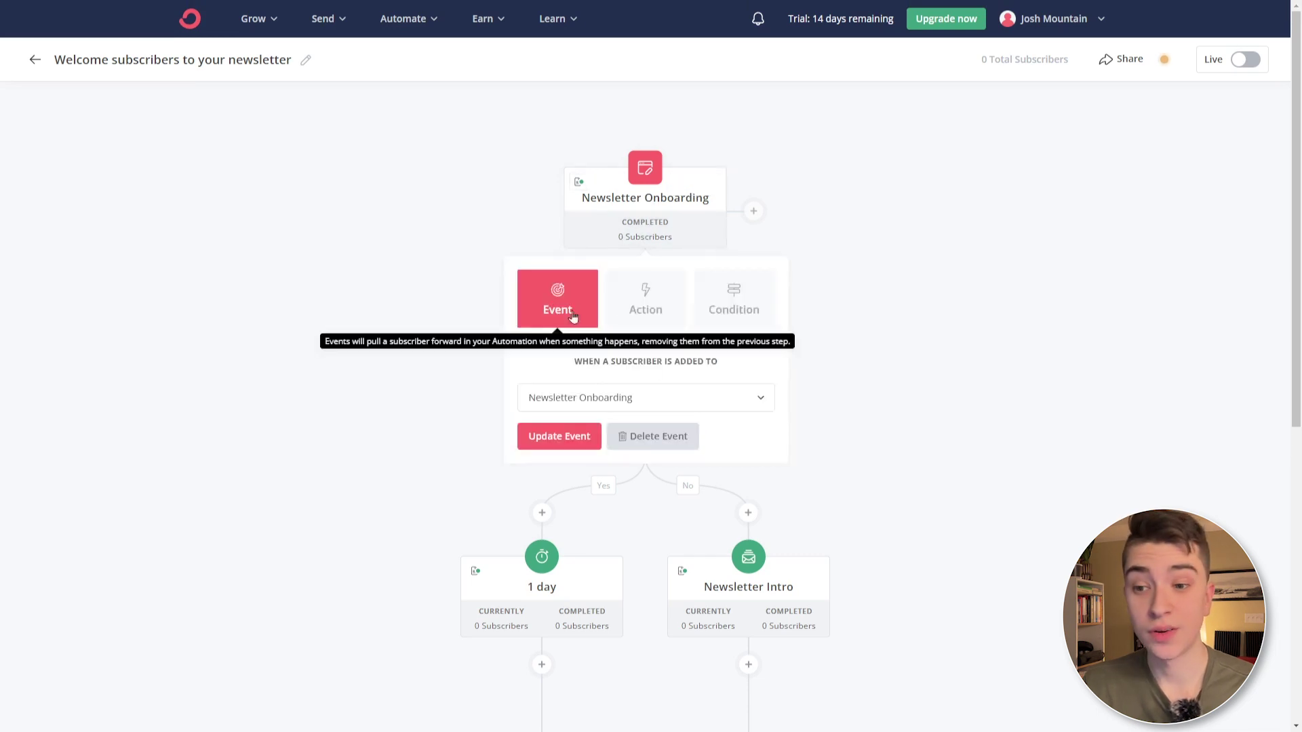
click(874, 263)
scroll(873, 263, down, 2)
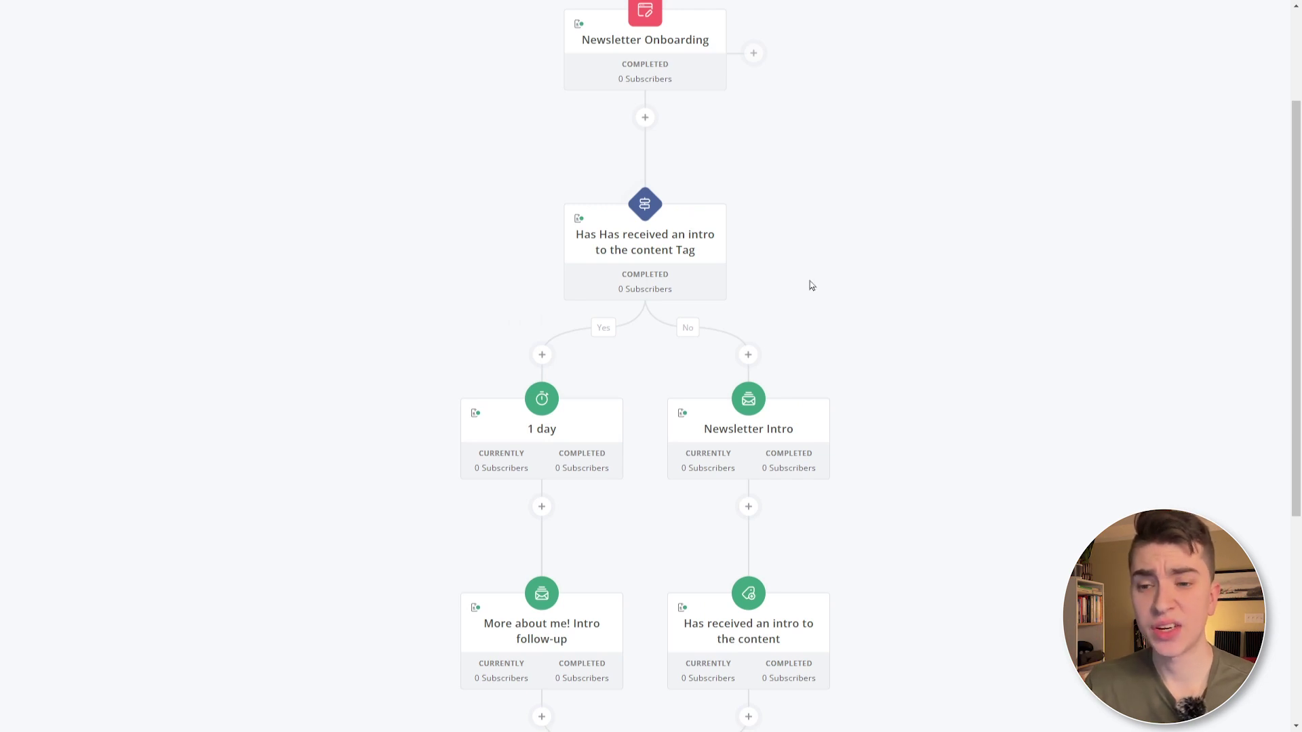
- Change the tag condition to check for the new_subscribers tag
click(681, 256)
click(716, 438)
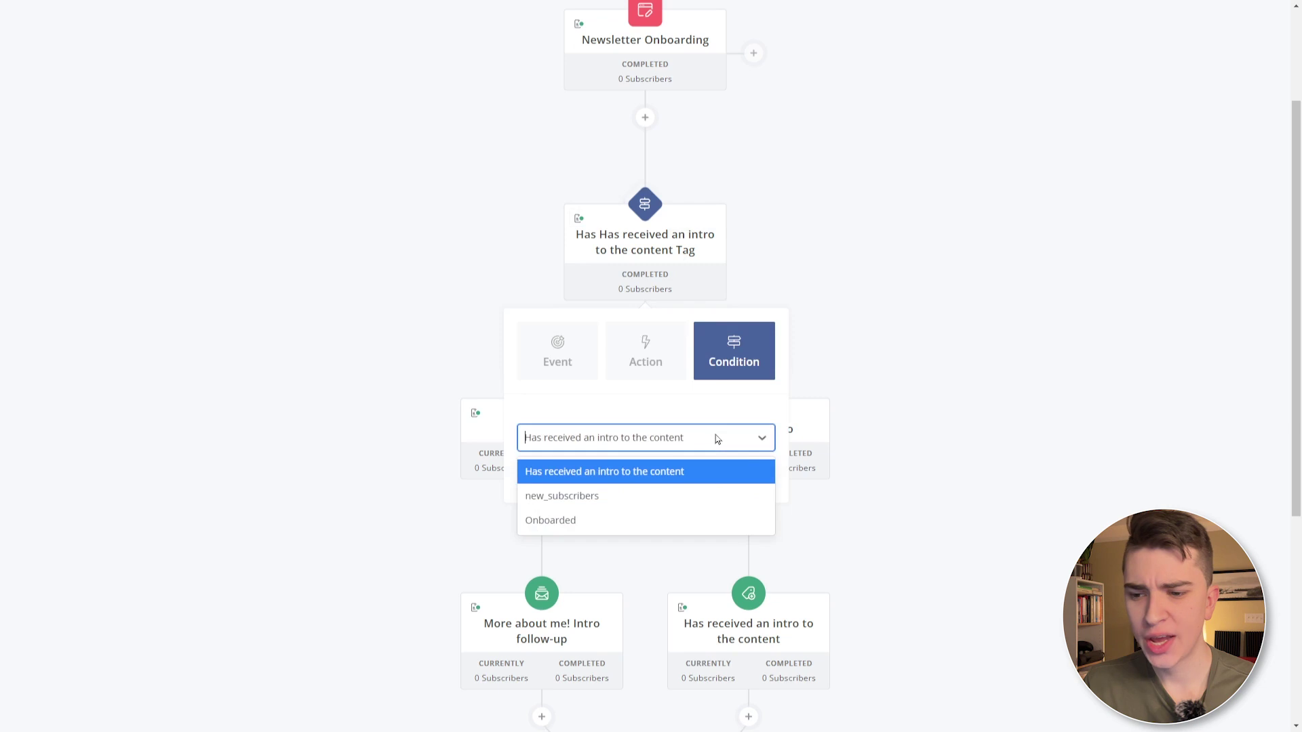
click(719, 495)
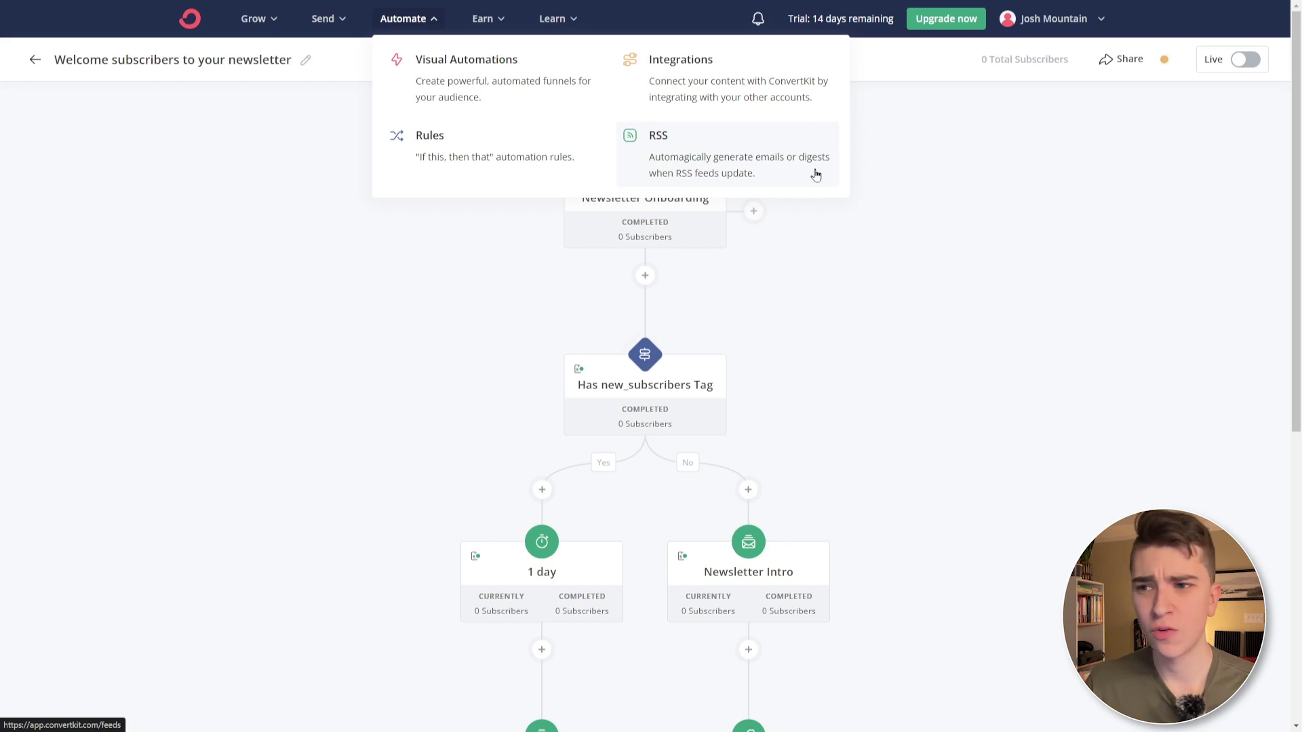
- Open the Products page from the Earn menu
click(499, 20)
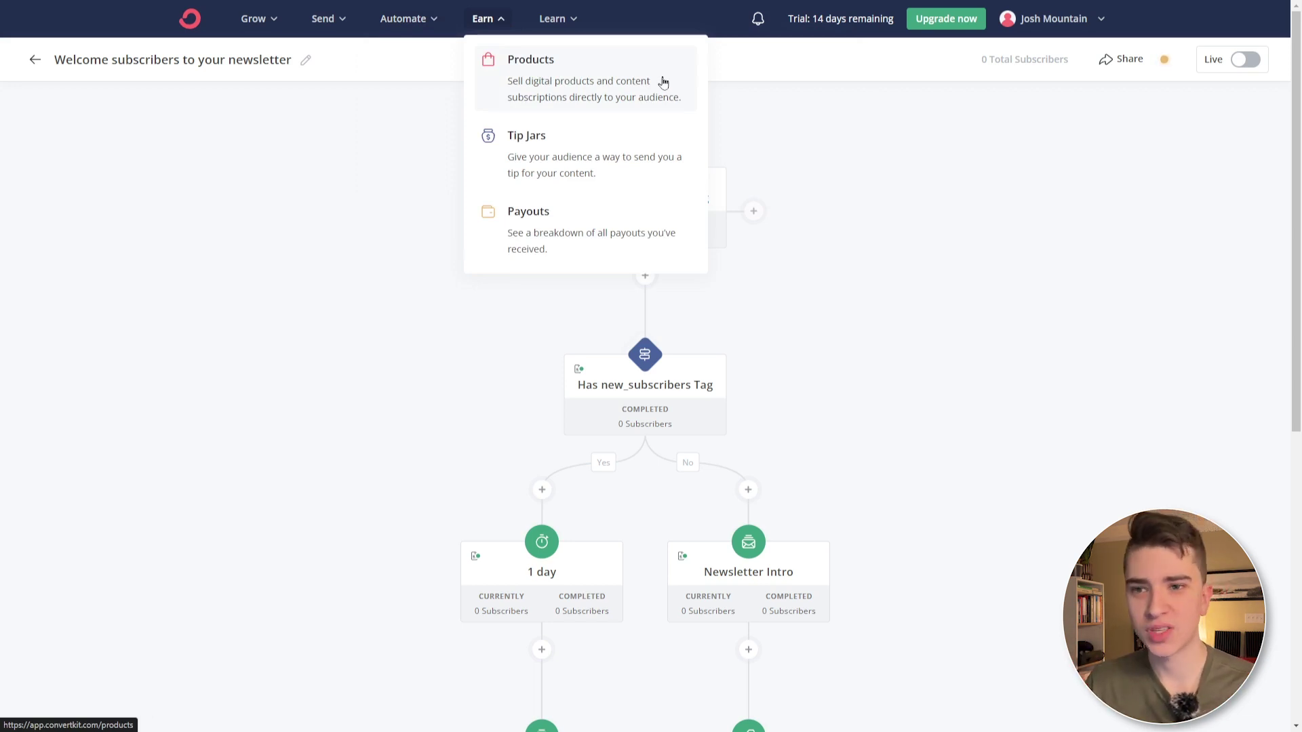
click(648, 80)
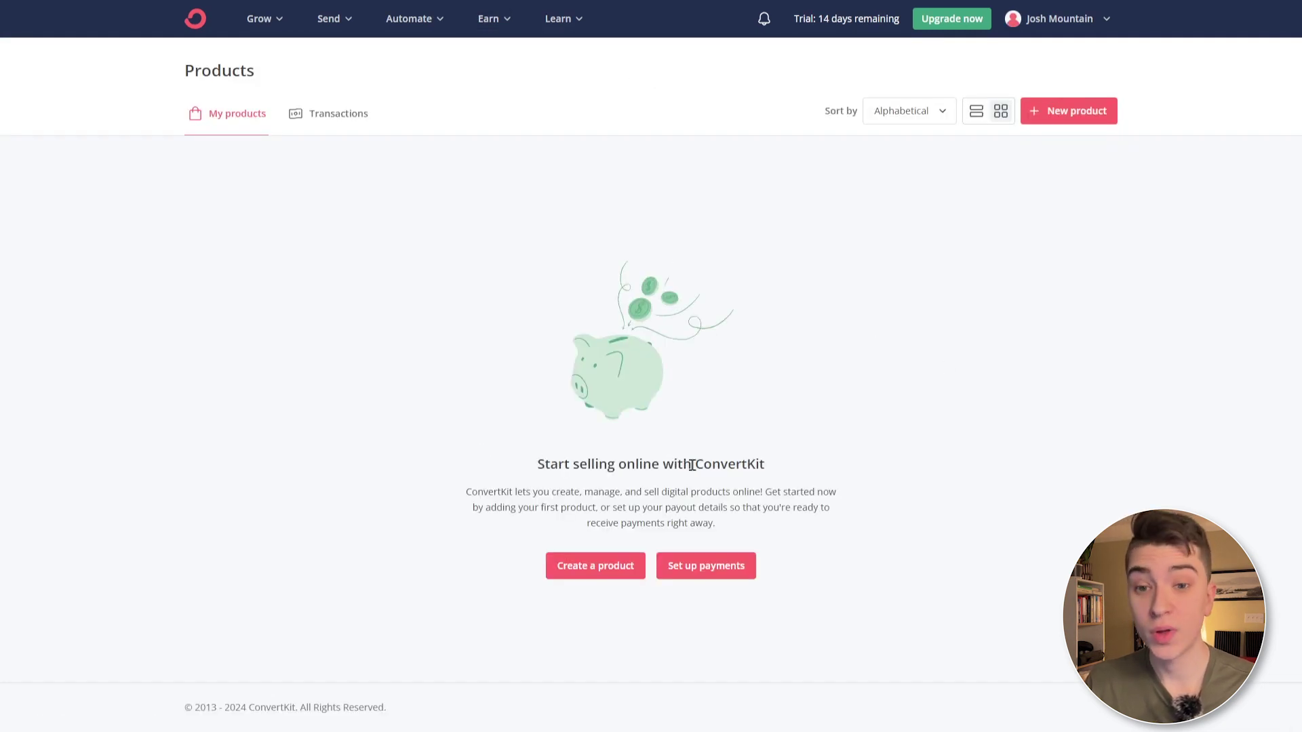
- Start a new product, enter its name and make it a subscription
click(1076, 113)
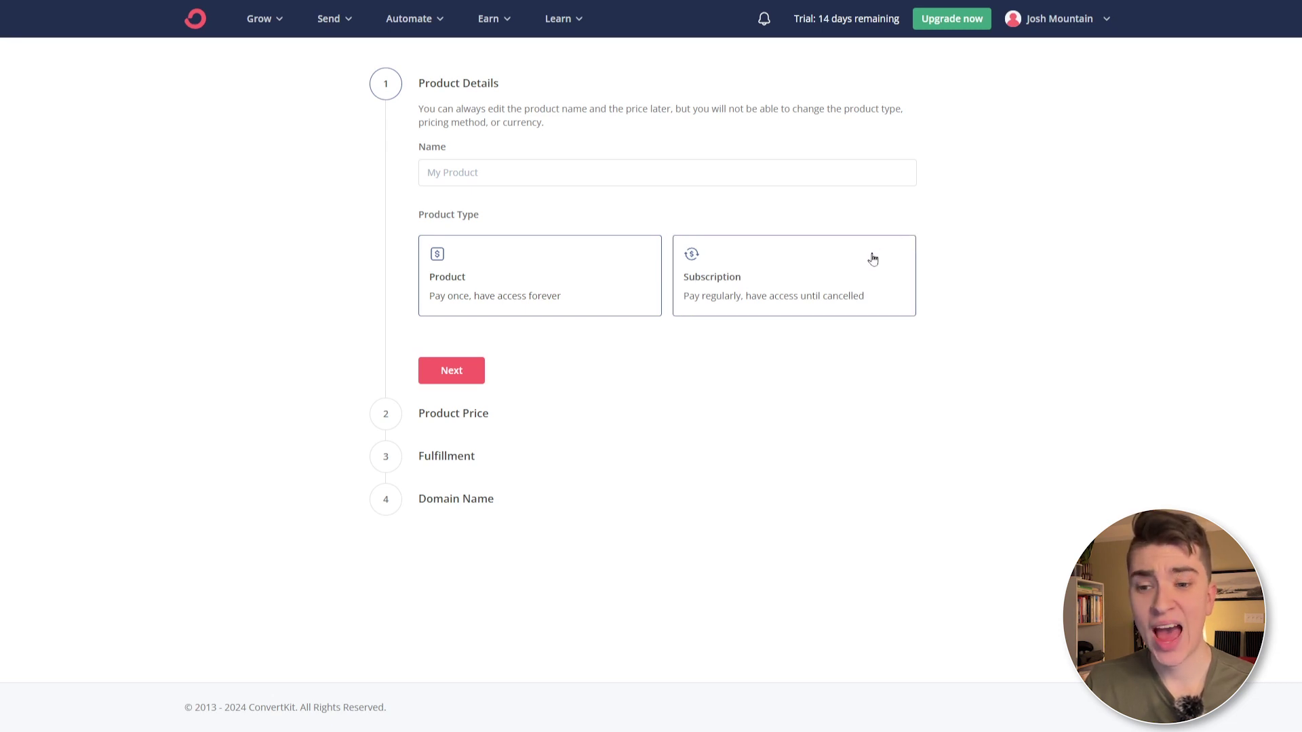
click(649, 168)
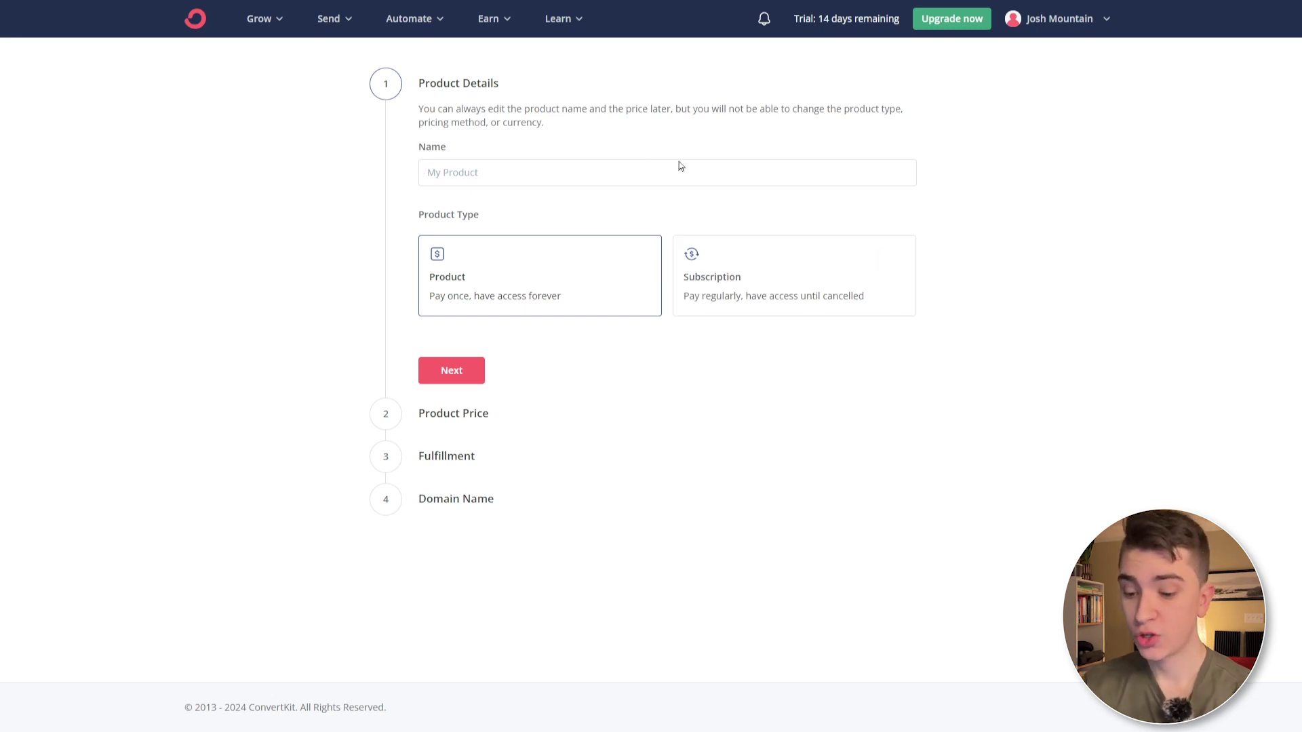
text(Josh's Product)
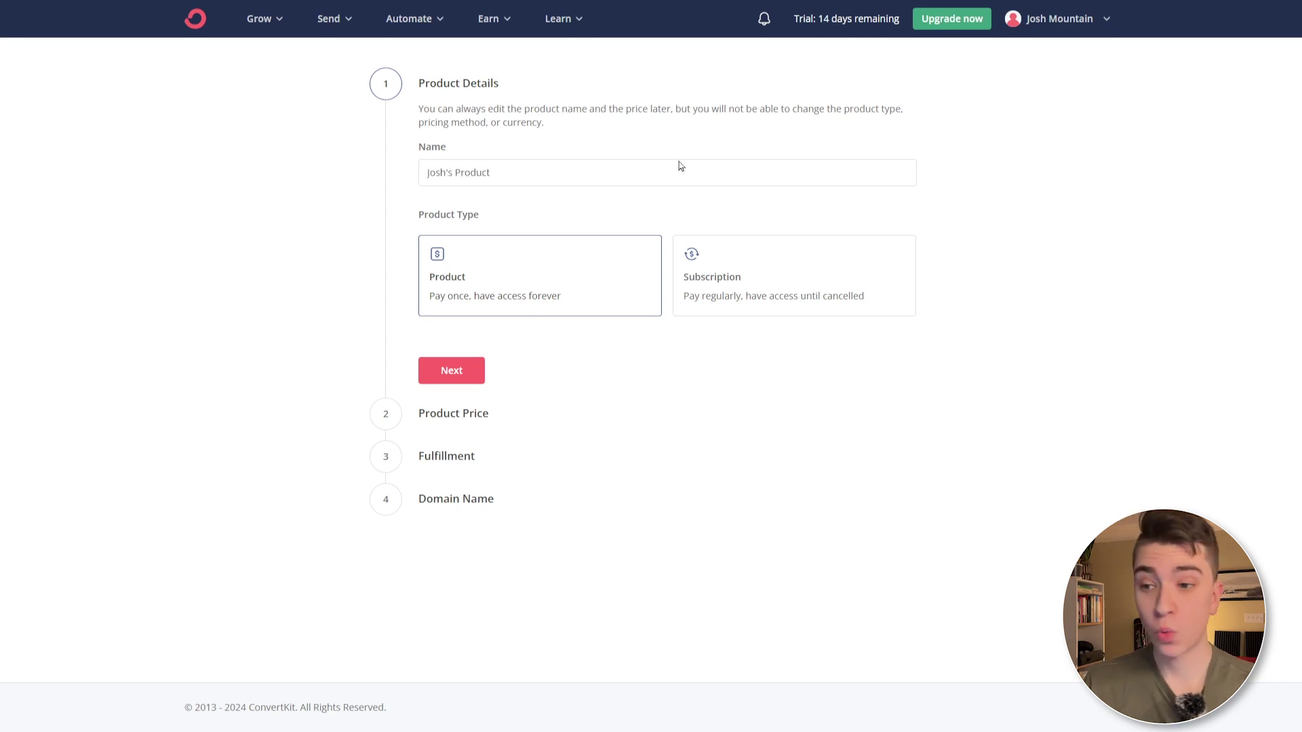
click(741, 267)
click(450, 369)
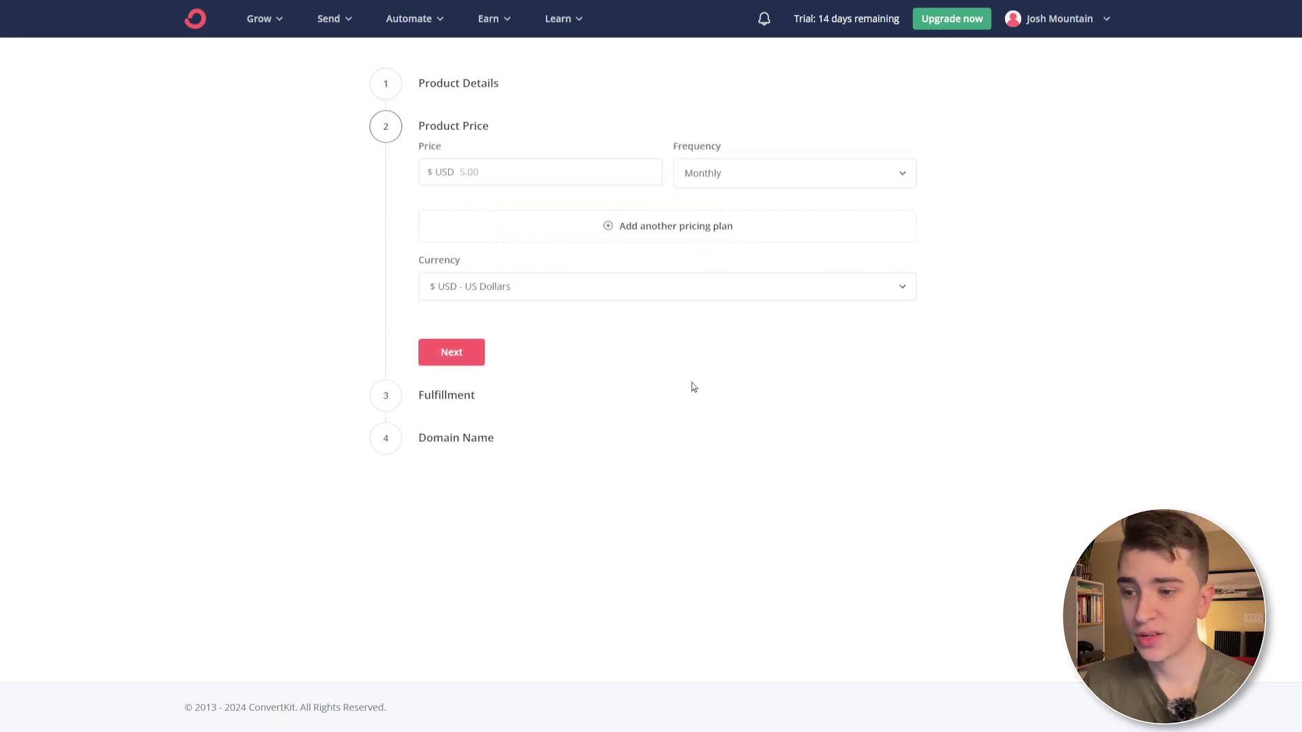
- Set the product price to 5 US Dollars
click(488, 176)
text(5)
click(558, 296)
click(492, 325)
click(447, 353)
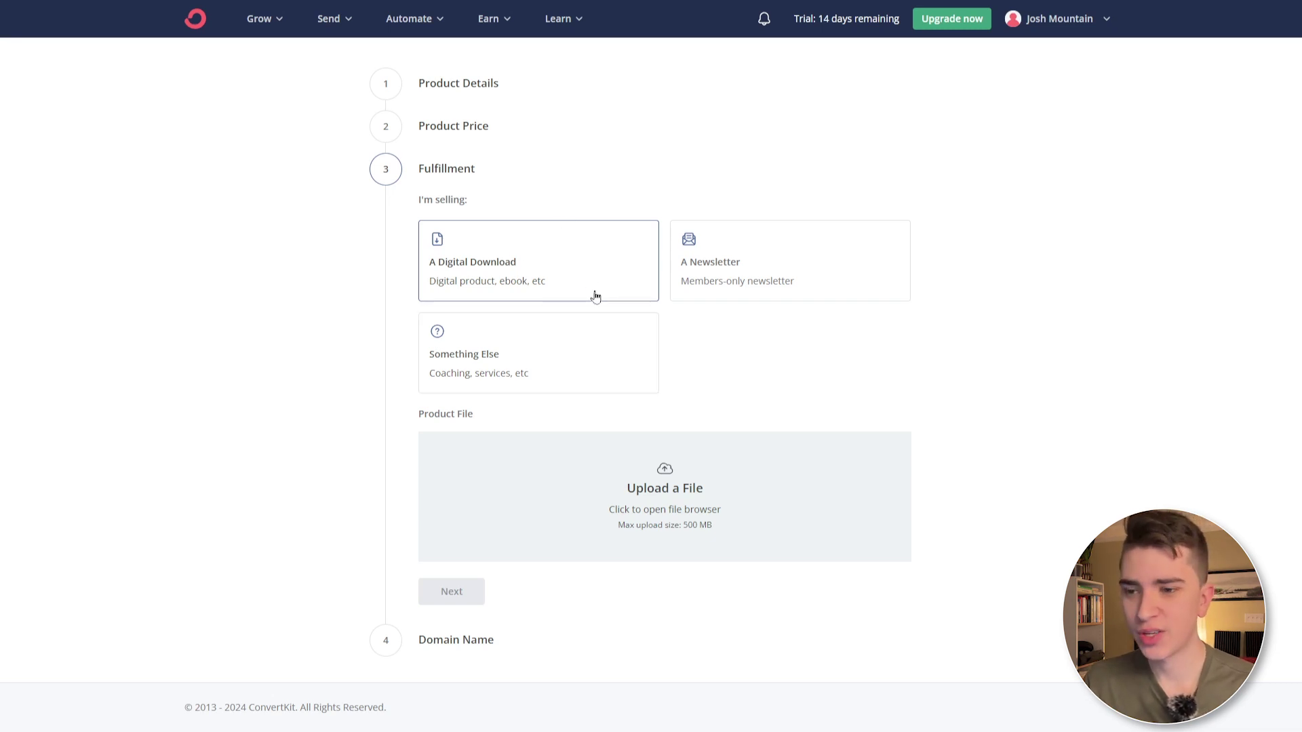
- Deliver it as a members-only newsletter and create the draft product
click(756, 263)
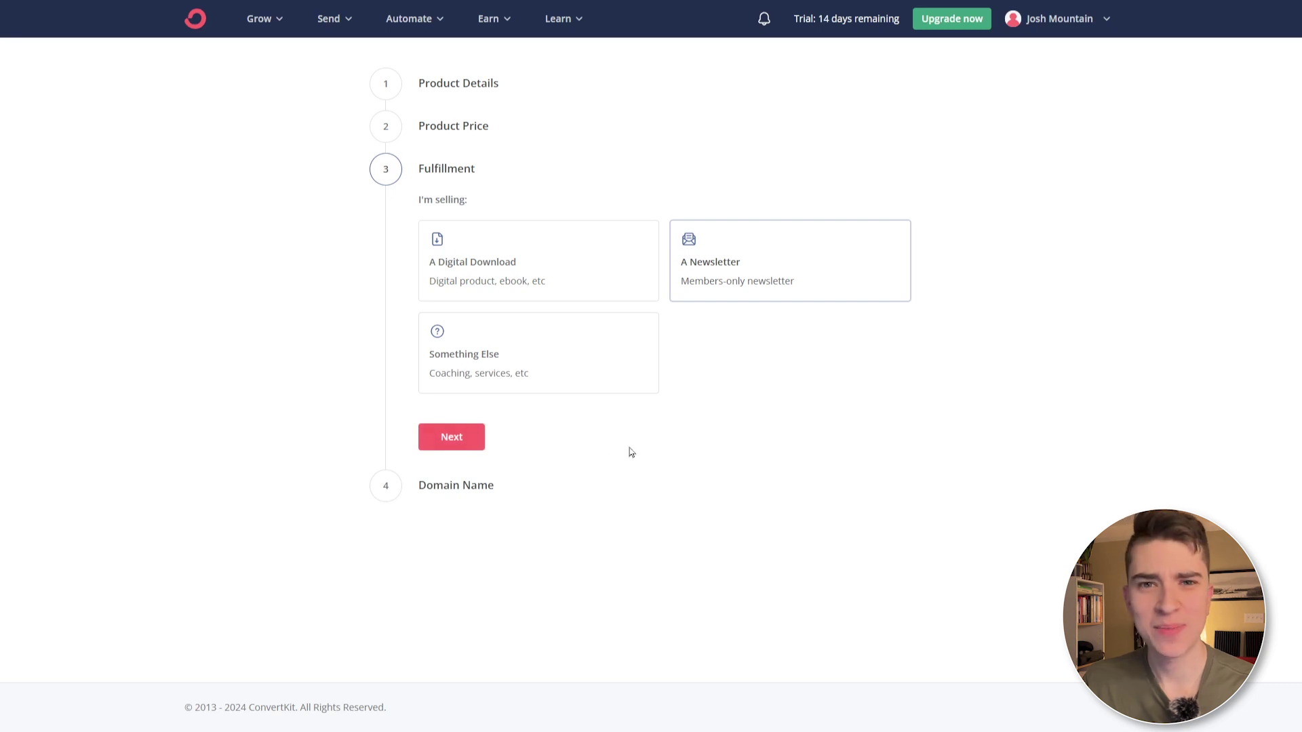
click(456, 445)
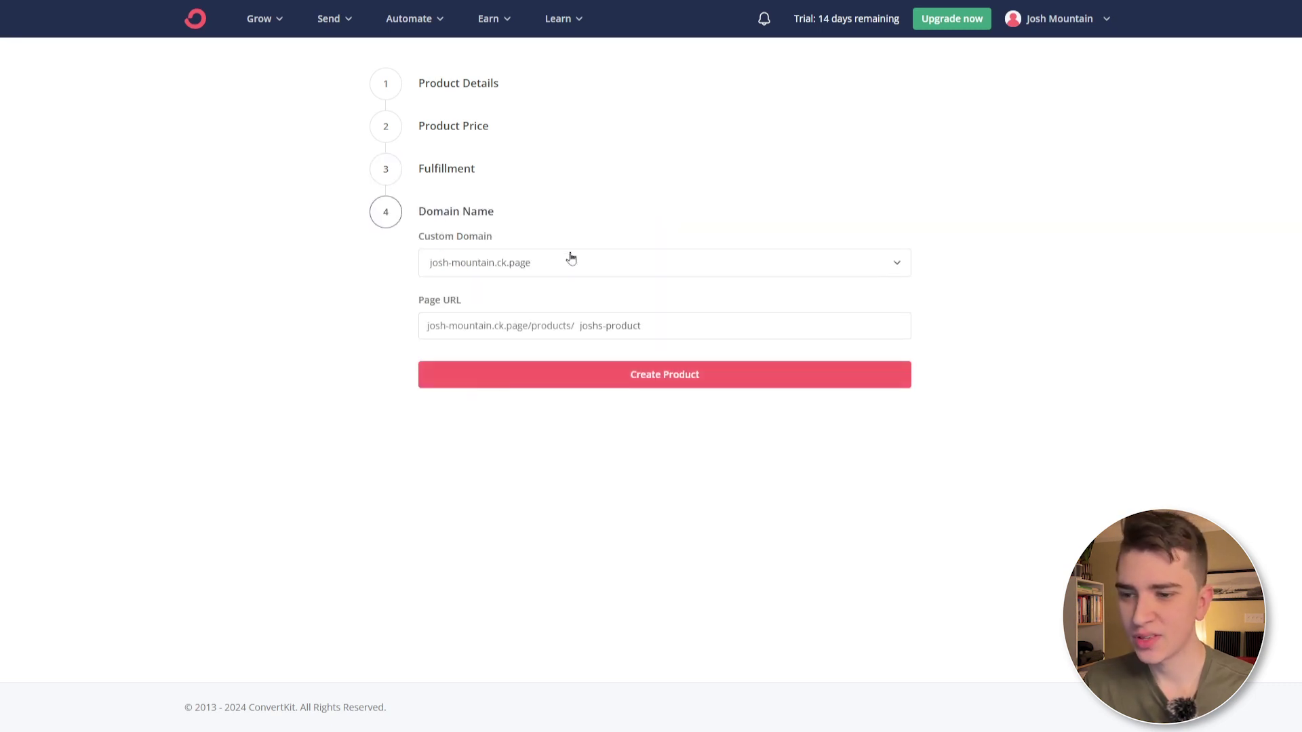
click(652, 388)
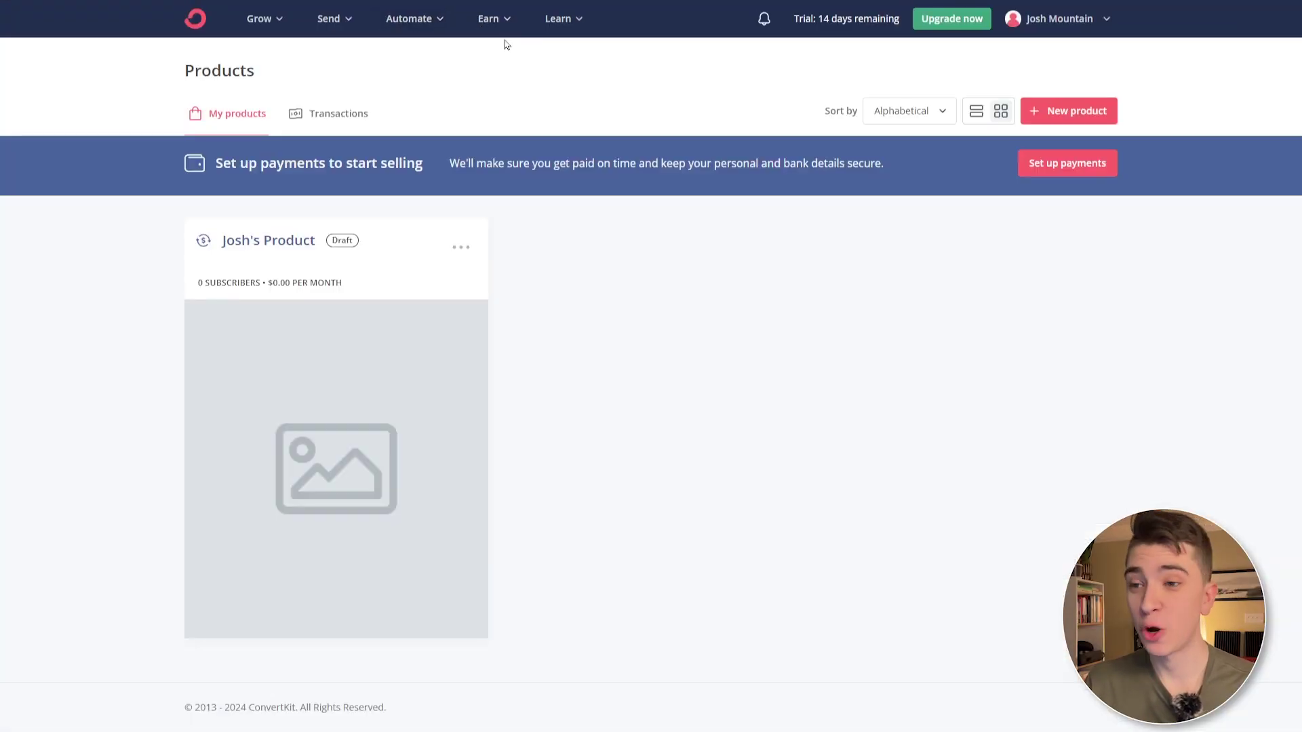
- Open the Payouts page from the Earn menu
click(503, 25)
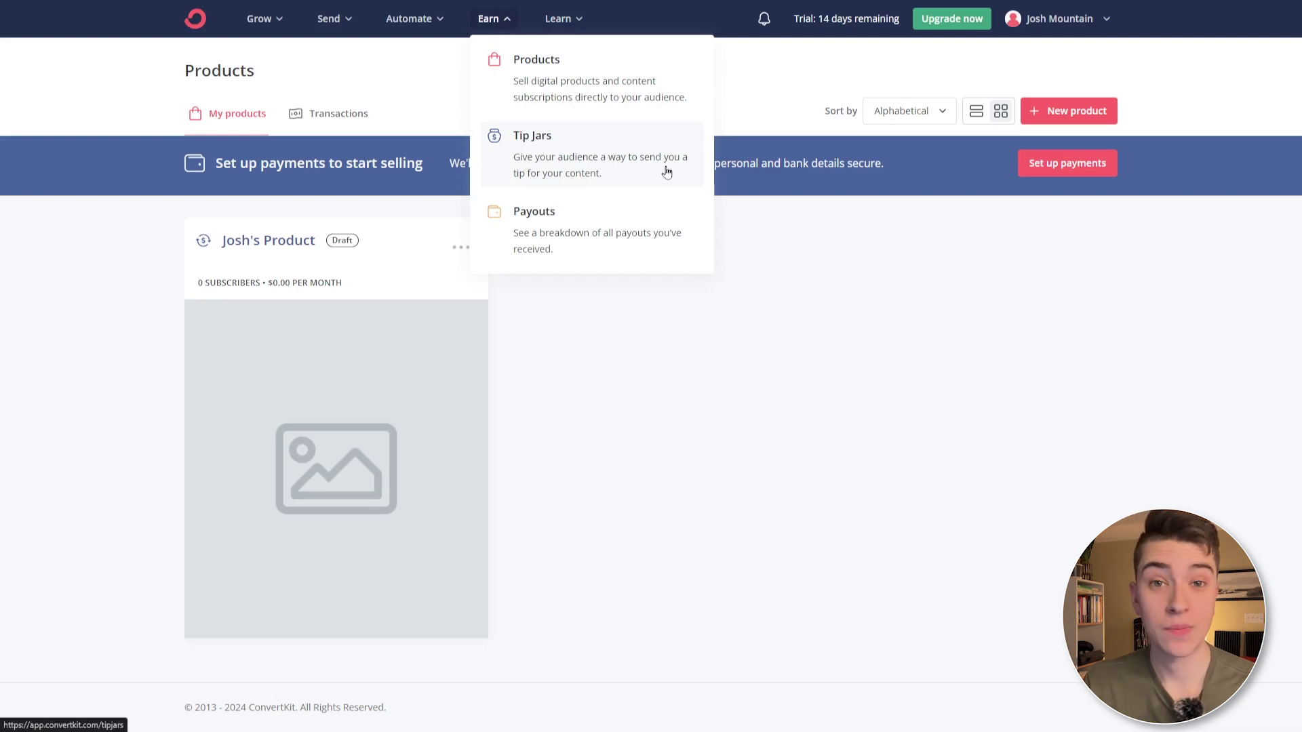
click(625, 236)
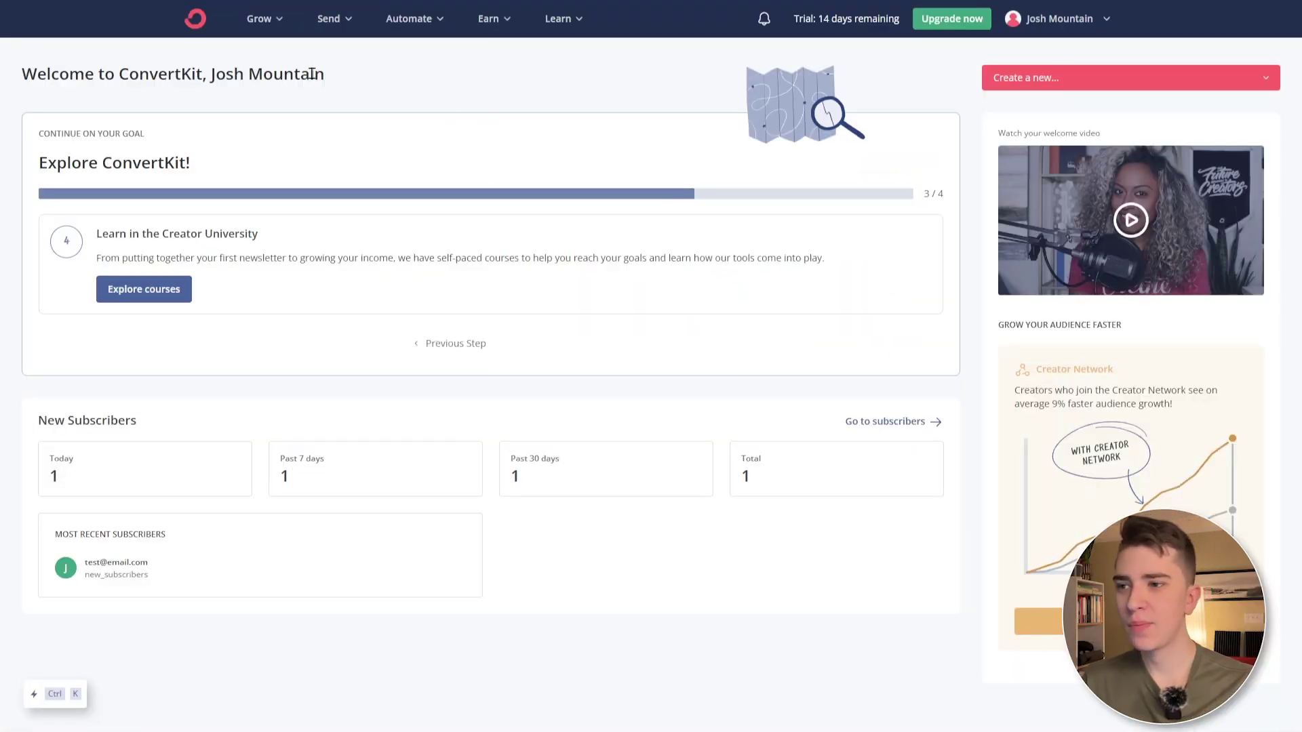
click(259, 19)
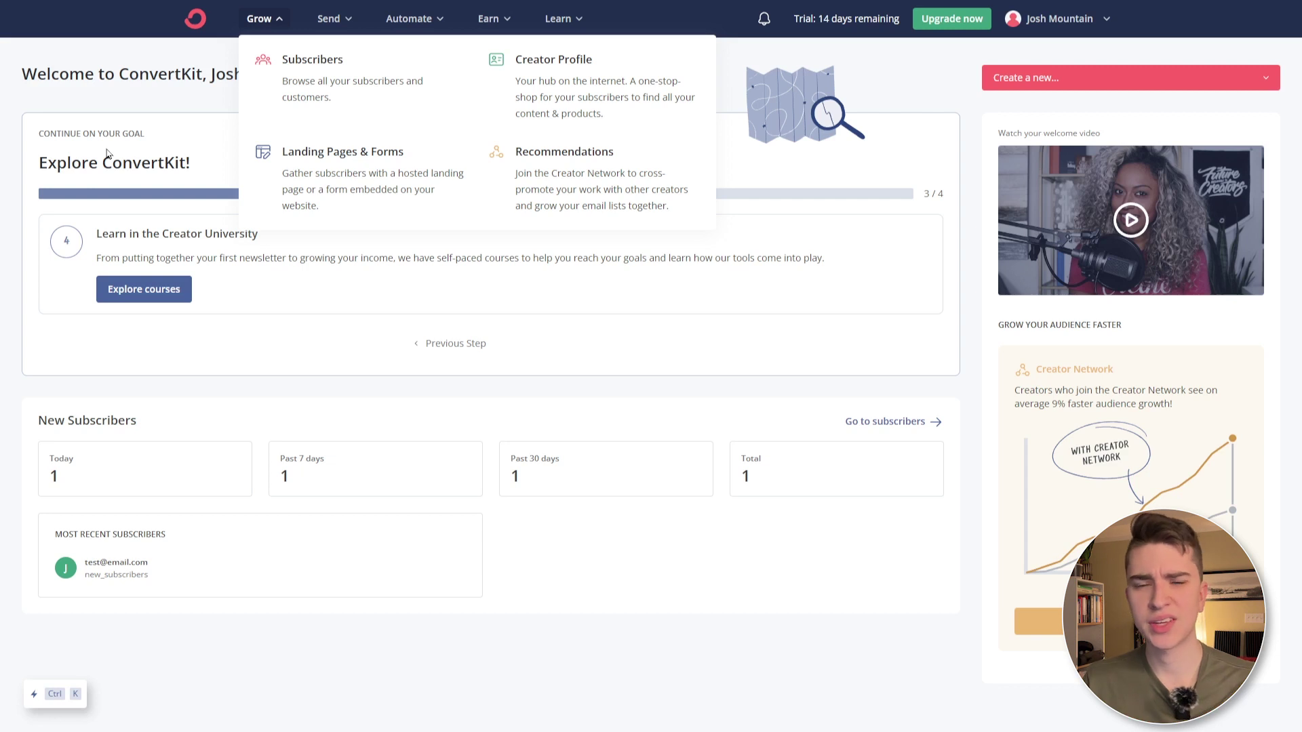
click(329, 18)
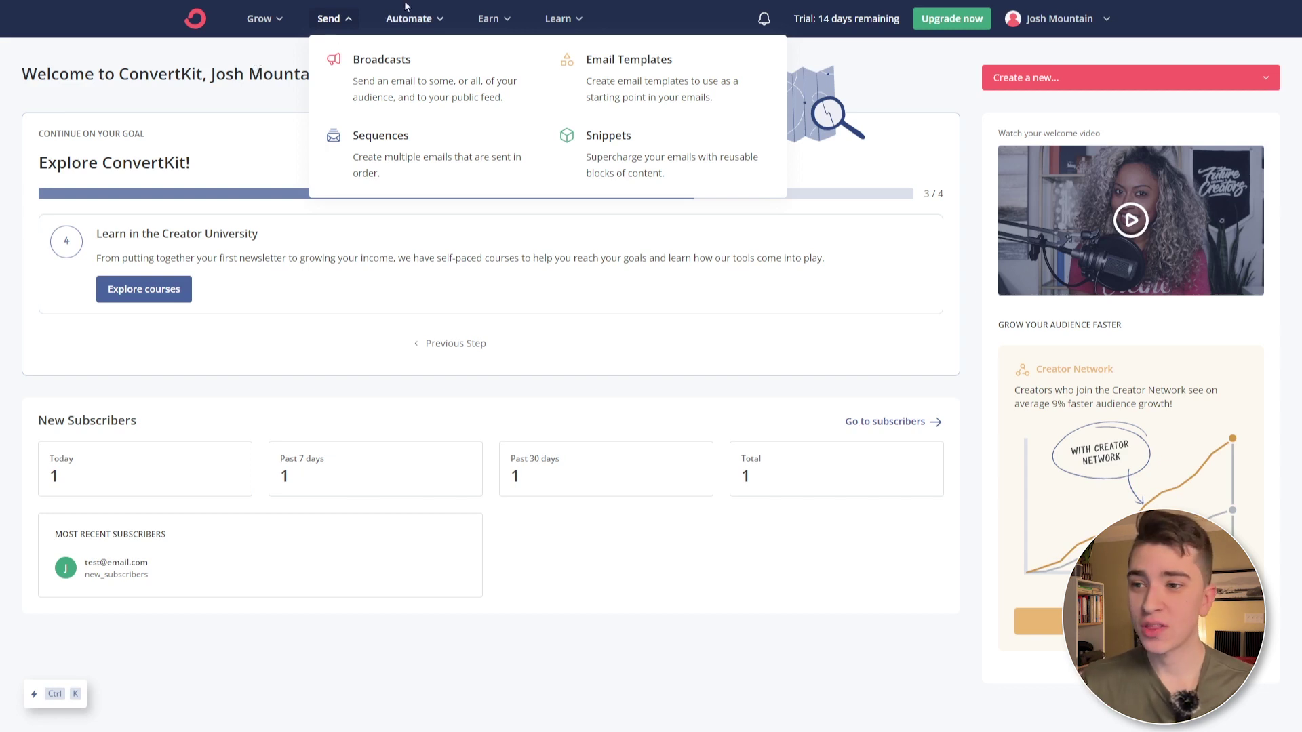
mouse_move(410, 10)
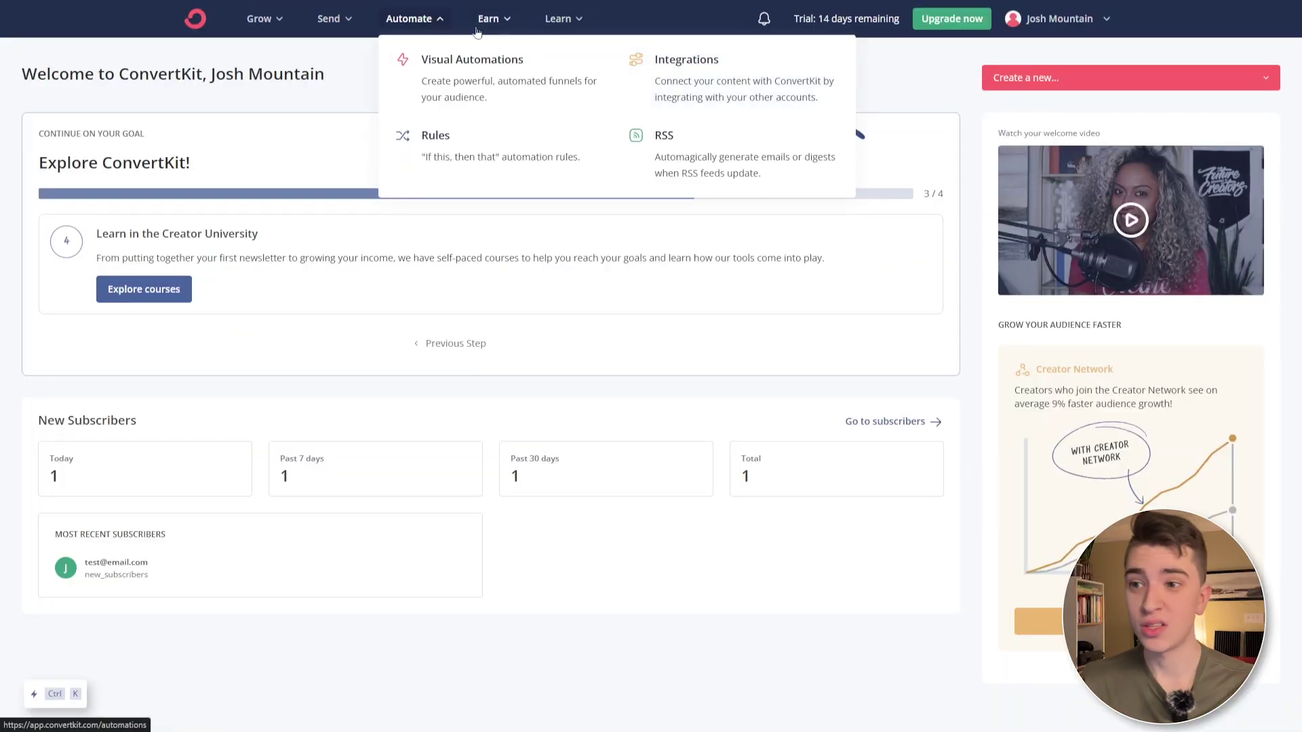
click(489, 19)
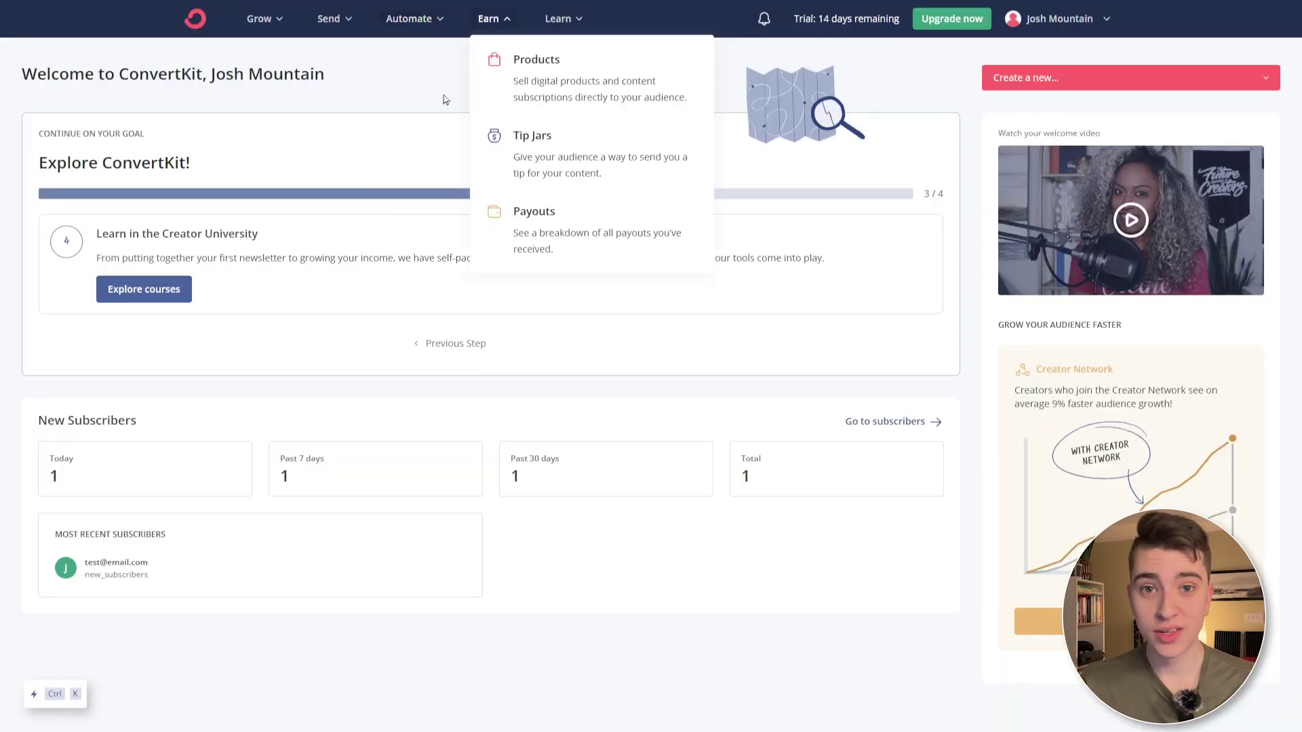